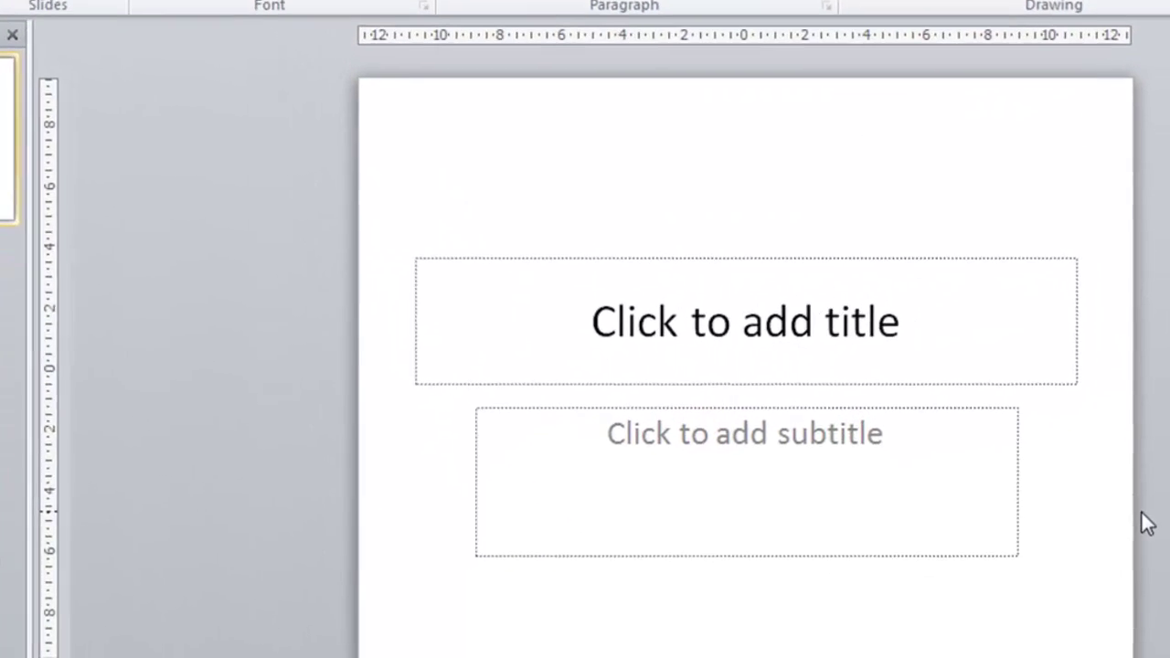
Enter 'The Sweet Store' as the title of the first slide.
left_click(684, 311)
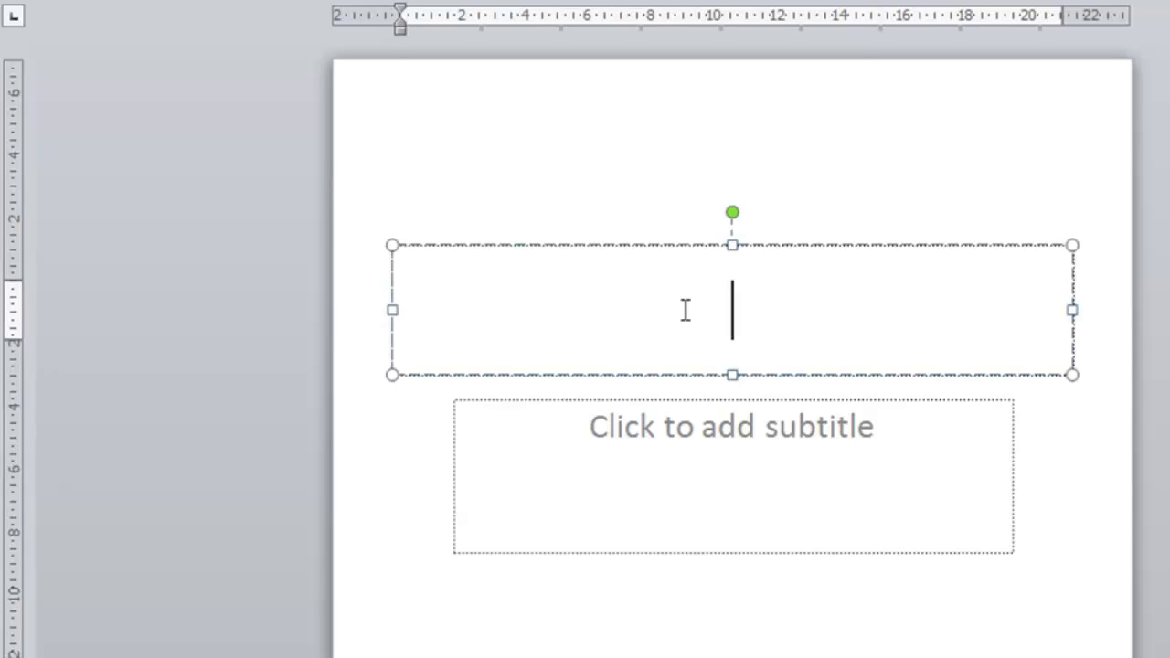
type("The Sw")
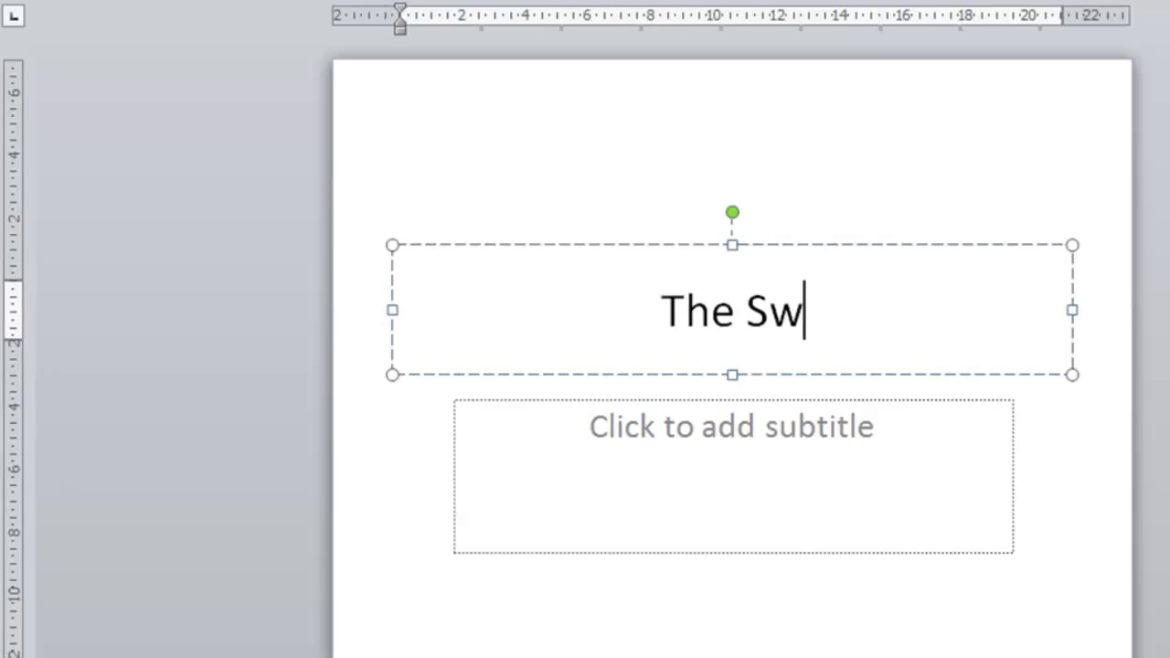
type("eet Store")
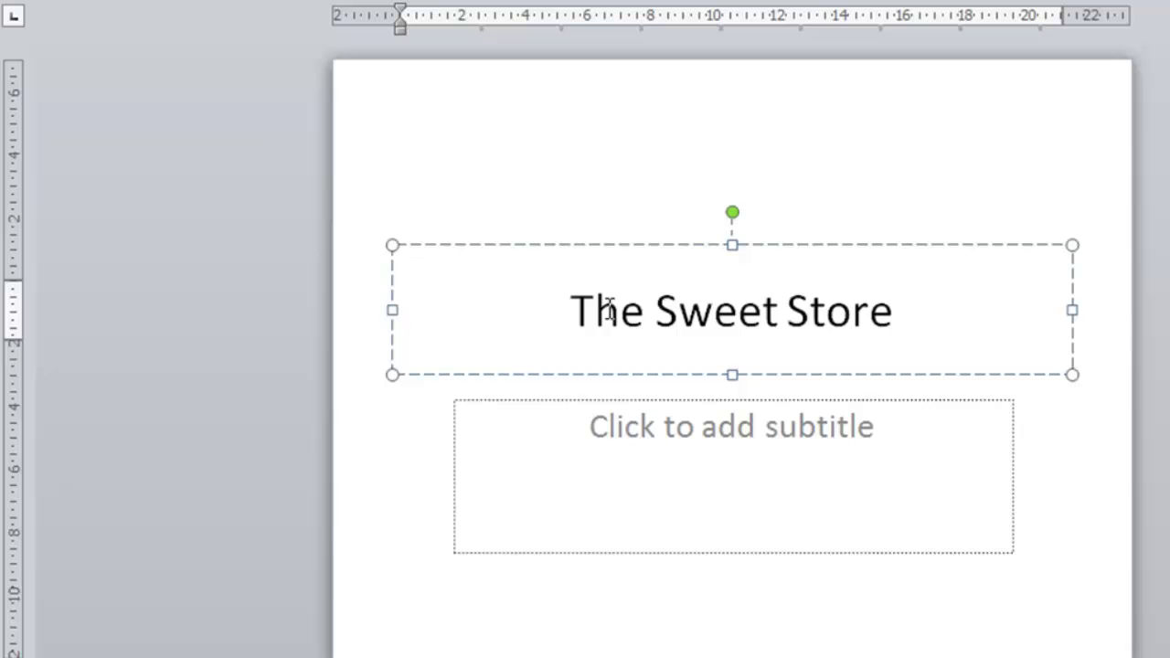
left_click(1144, 392)
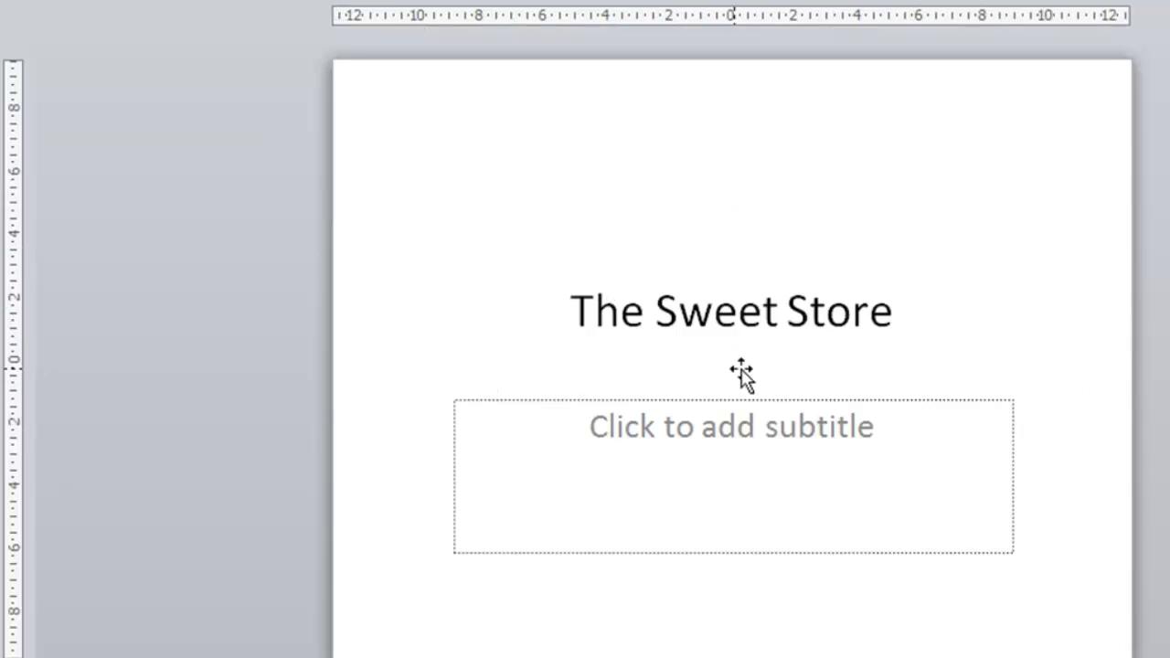
Add the two-line subtitle 'Tasty Products at' / 'Great Prices', correcting the 'Proices' typo.
left_click(700, 429)
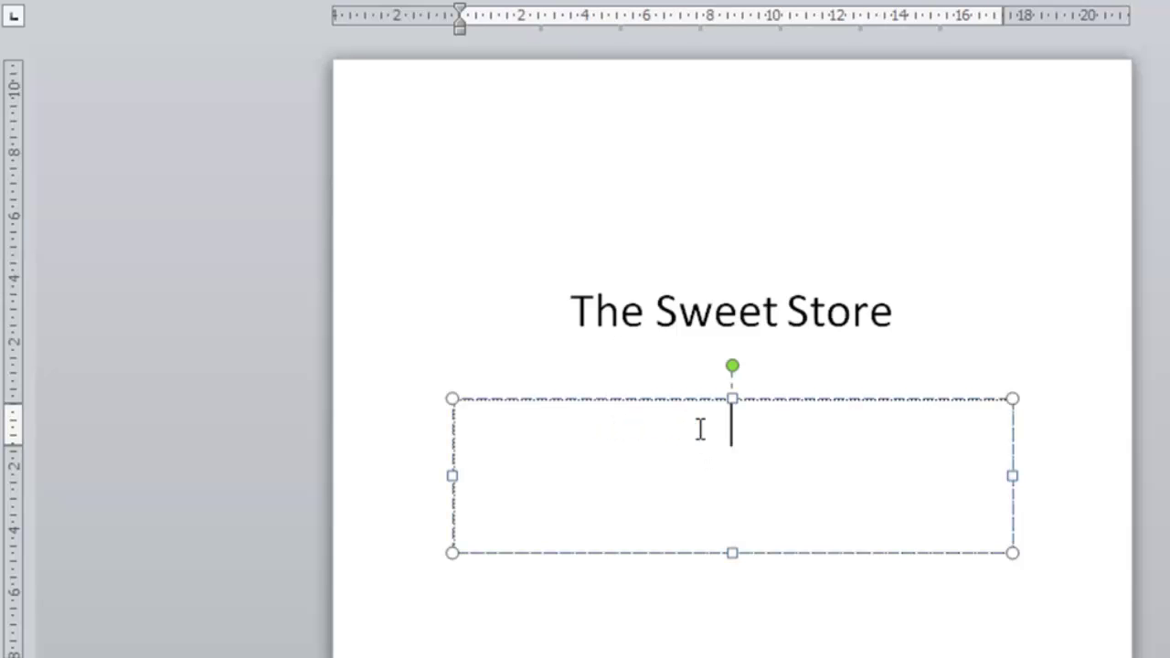
type("Tasty")
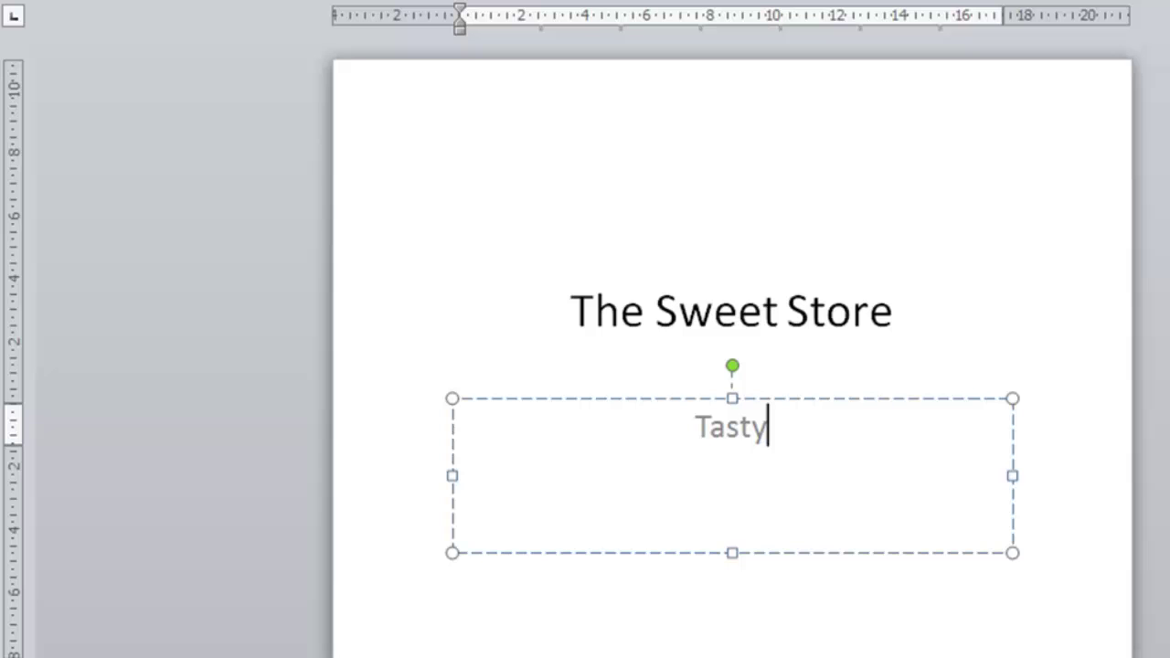
type(" Prod")
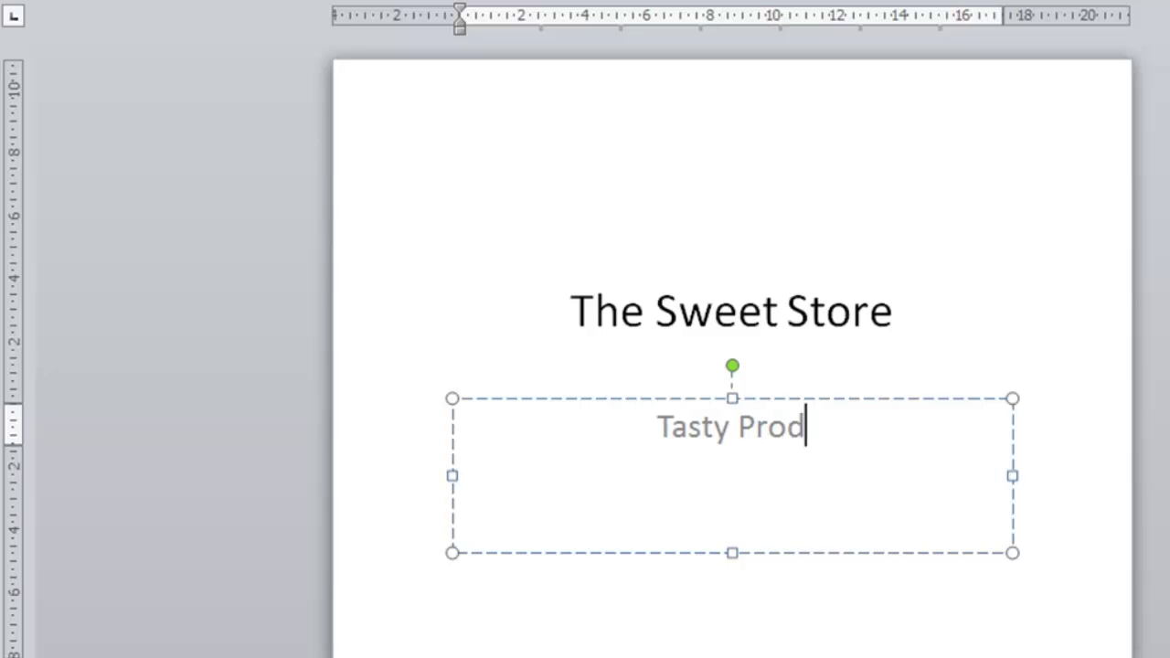
type("ucts at")
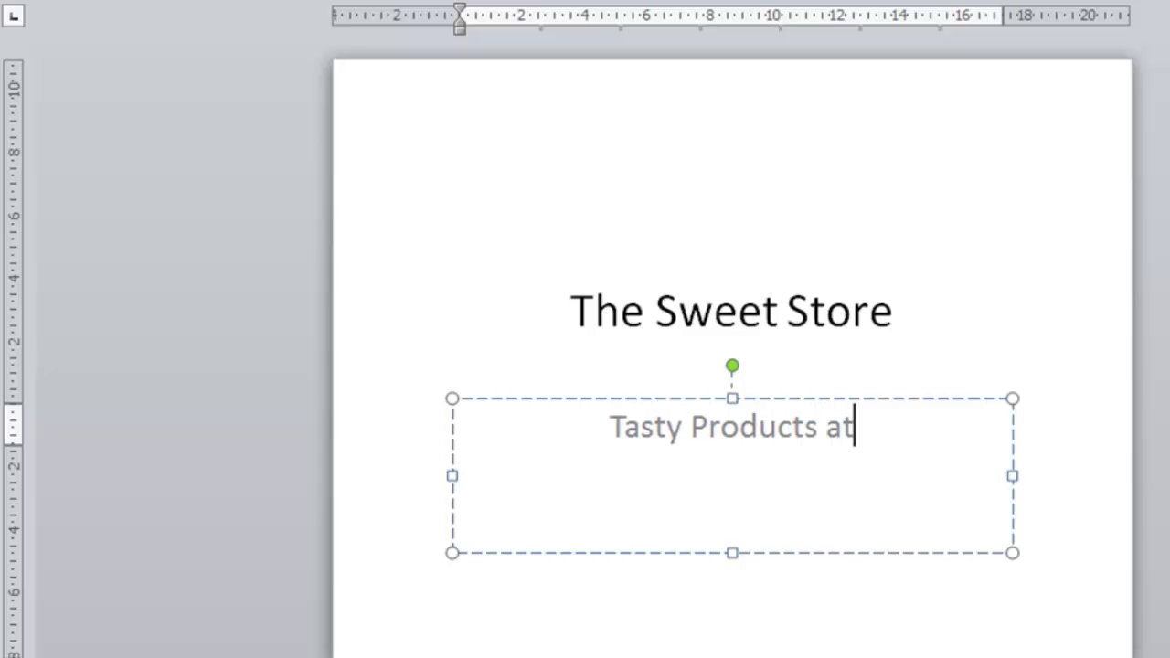
key("Return")
type("Great Proices")
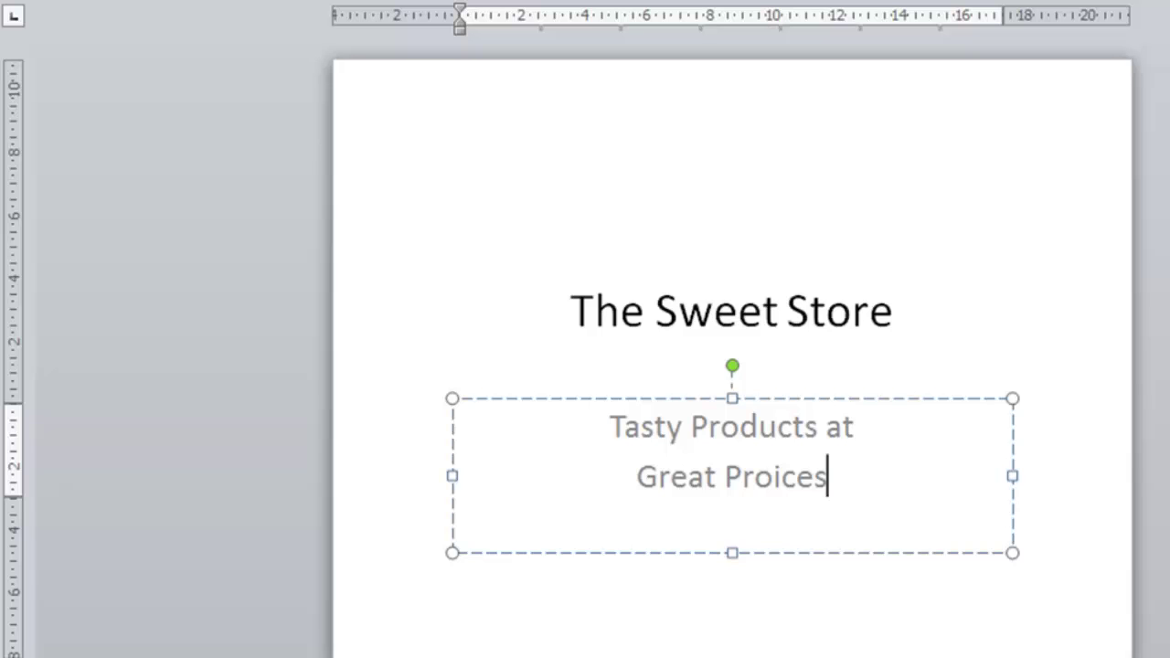
key("BackSpace")
key("BackSpace")
key("BackSpace")
key("BackSpace")
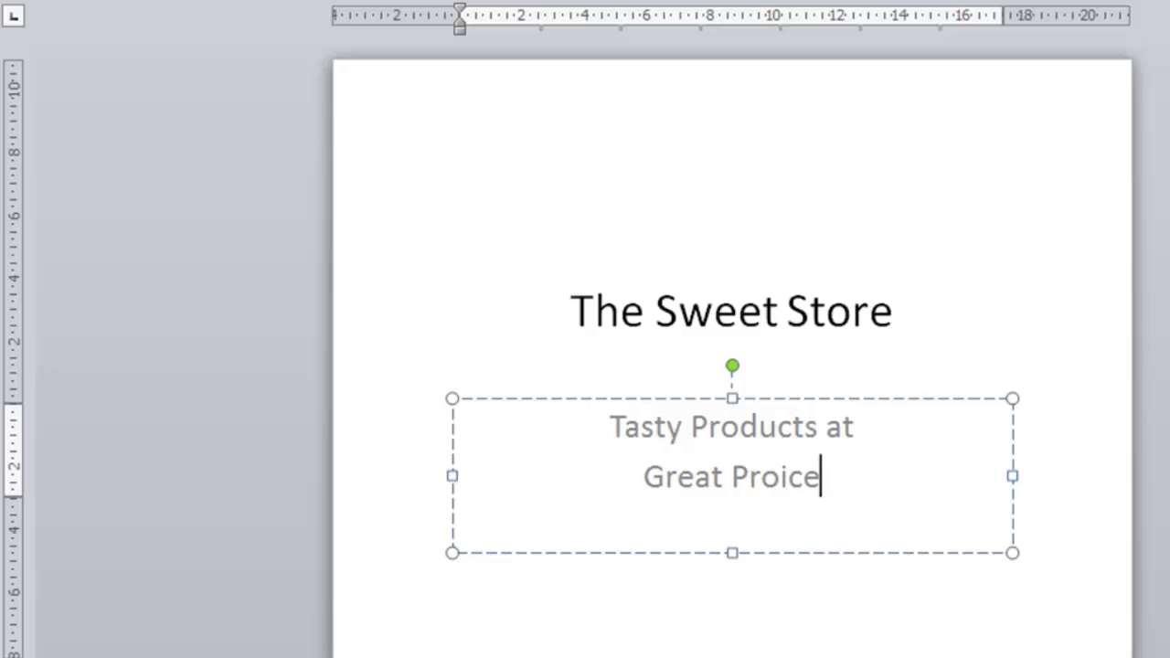
key("BackSpace")
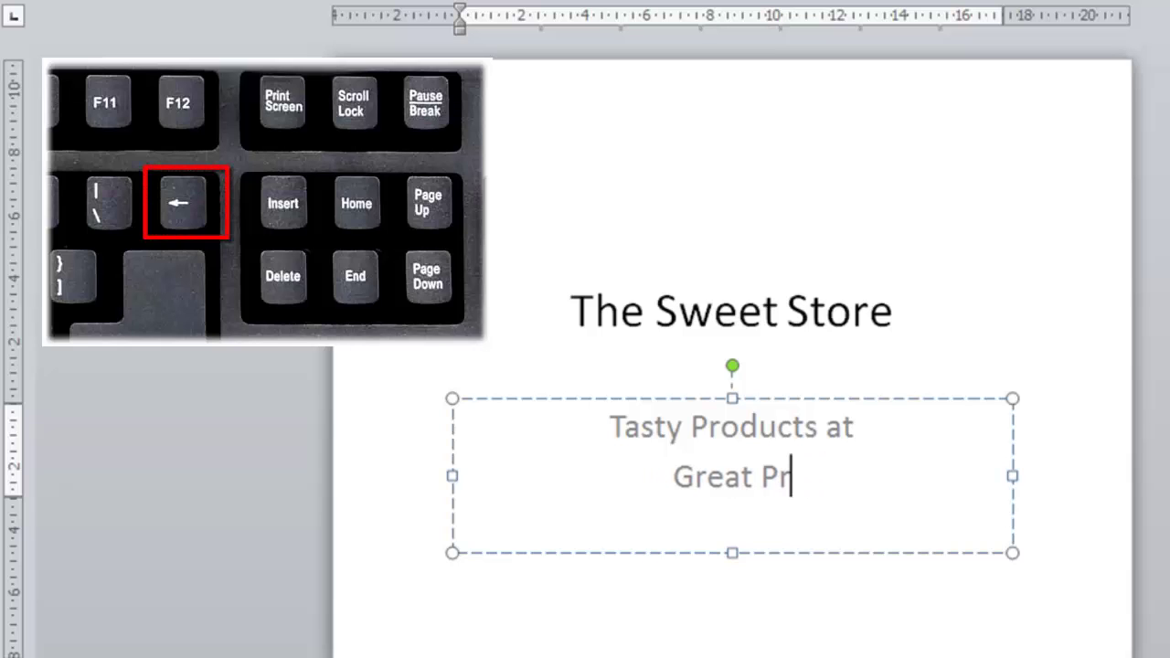
type("ices")
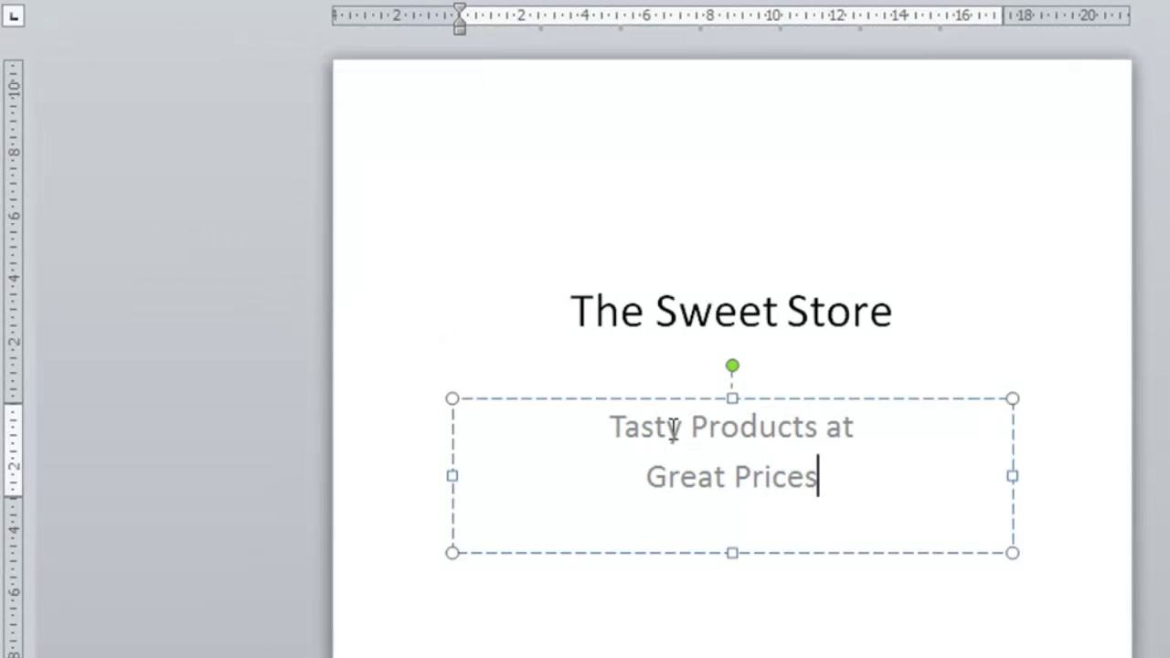
left_click(269, 458)
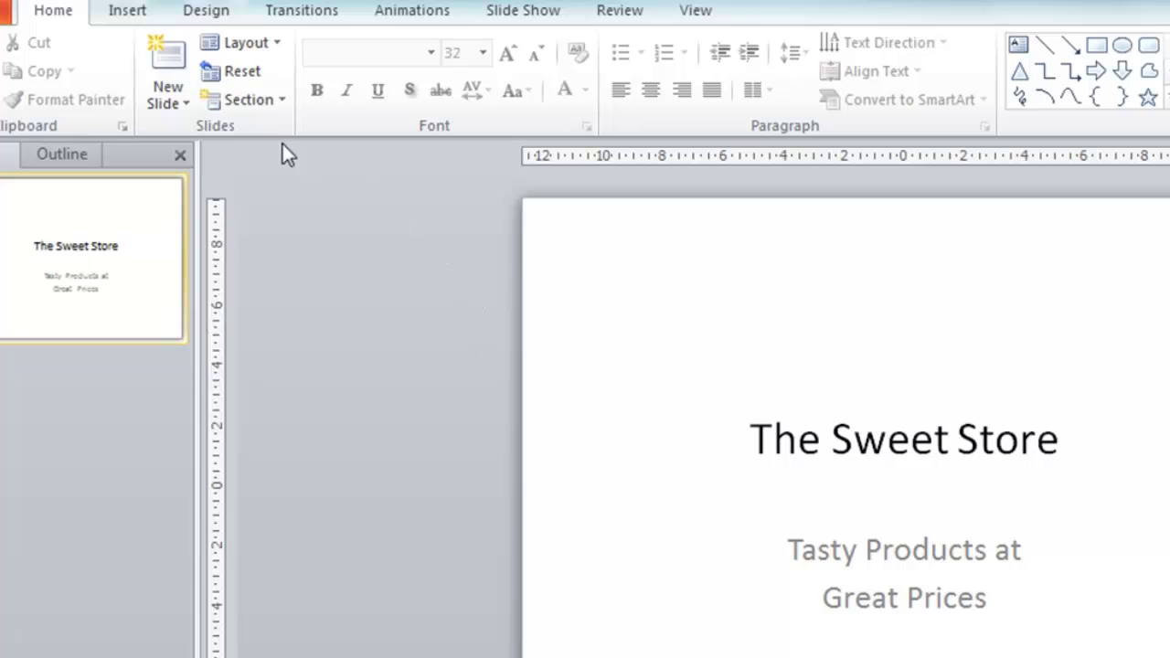
Insert a new title-and-content slide and title it 'Awesome Doughnuts!'.
left_click(169, 57)
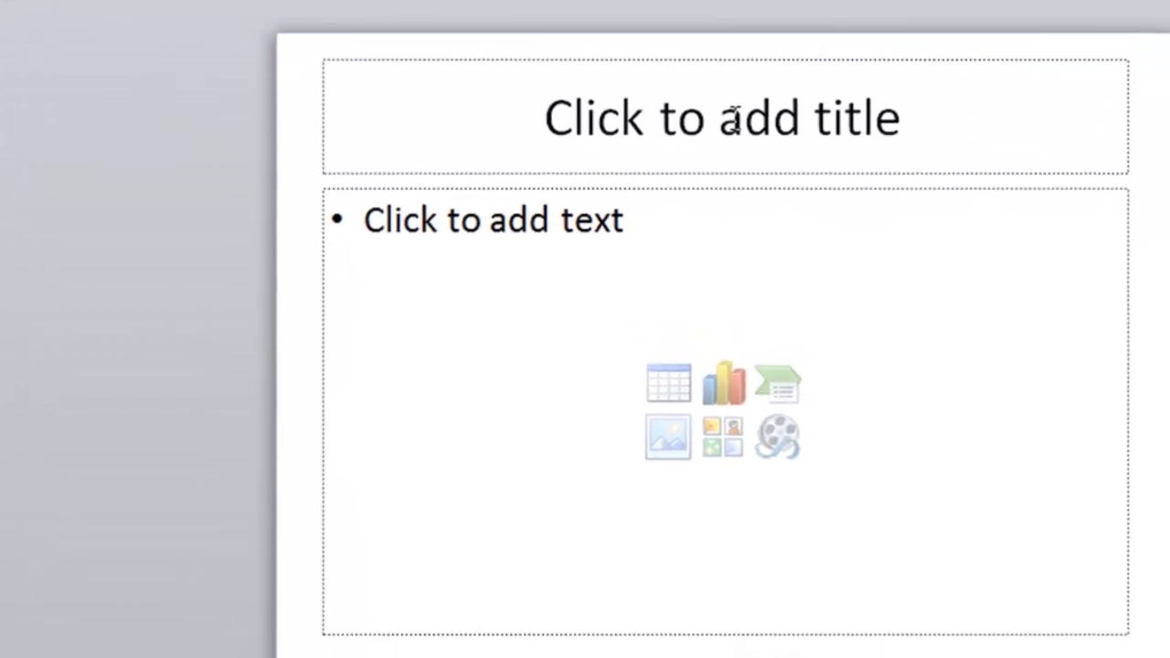
left_click(722, 118)
type("A")
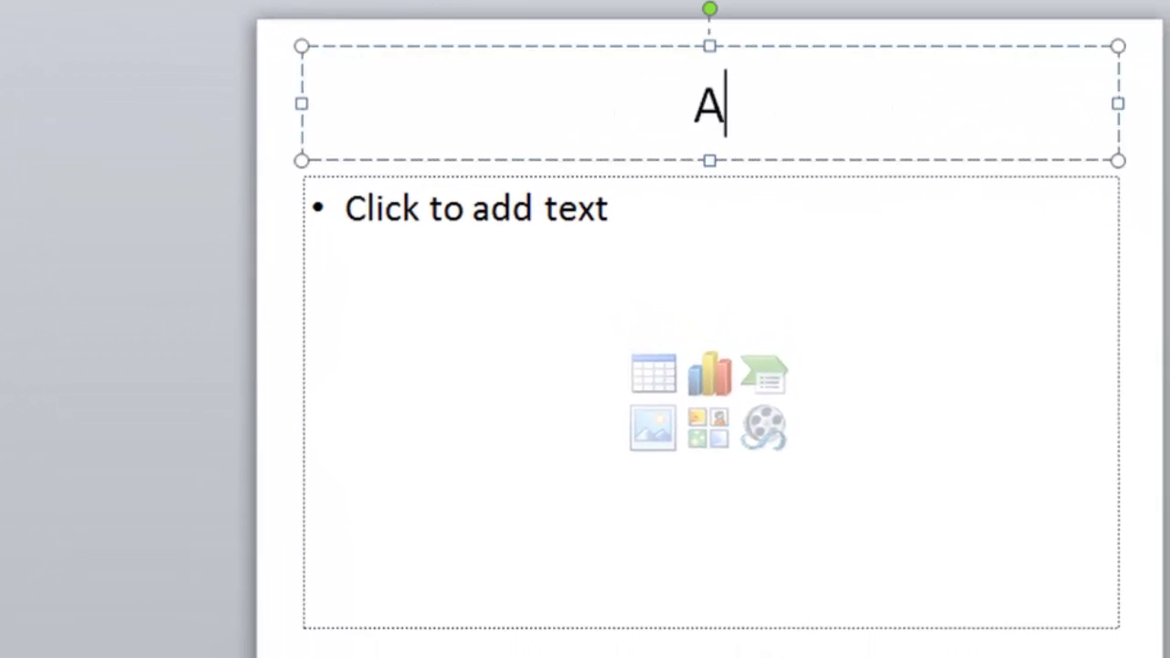
type("wesome ")
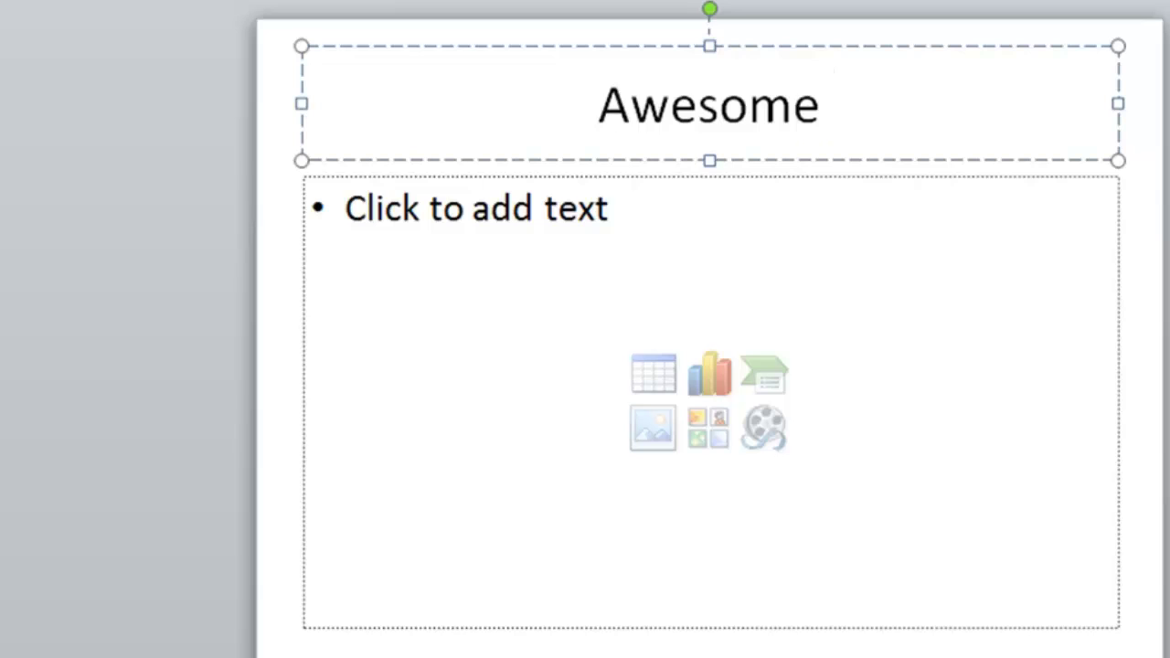
type("Doughnuts")
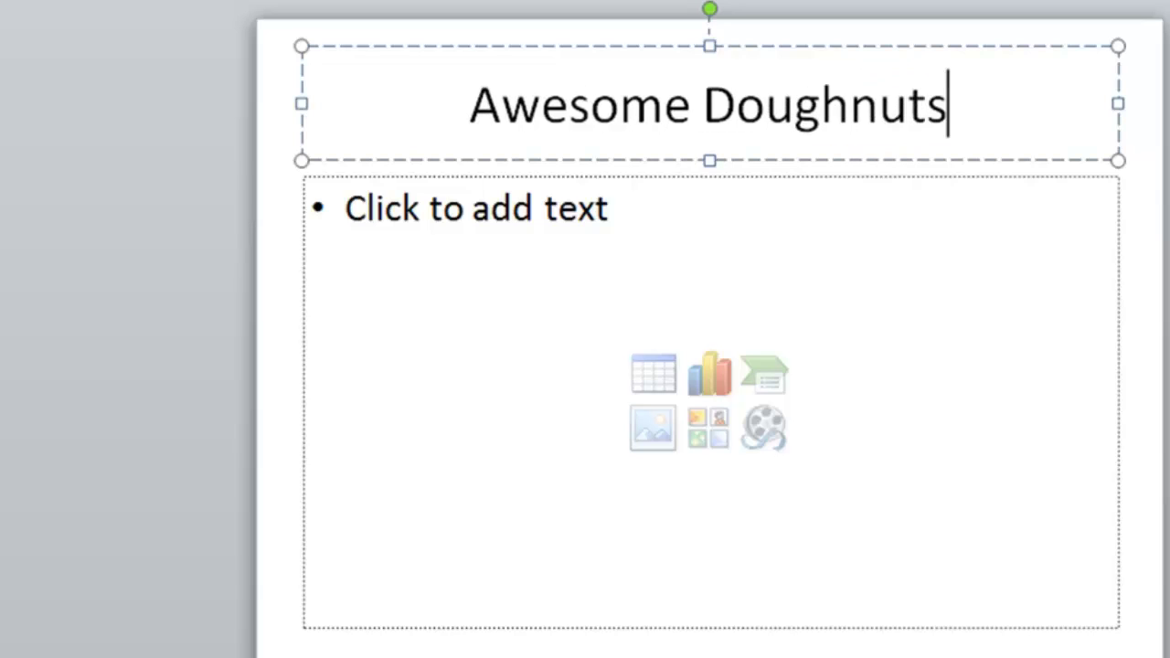
type("!")
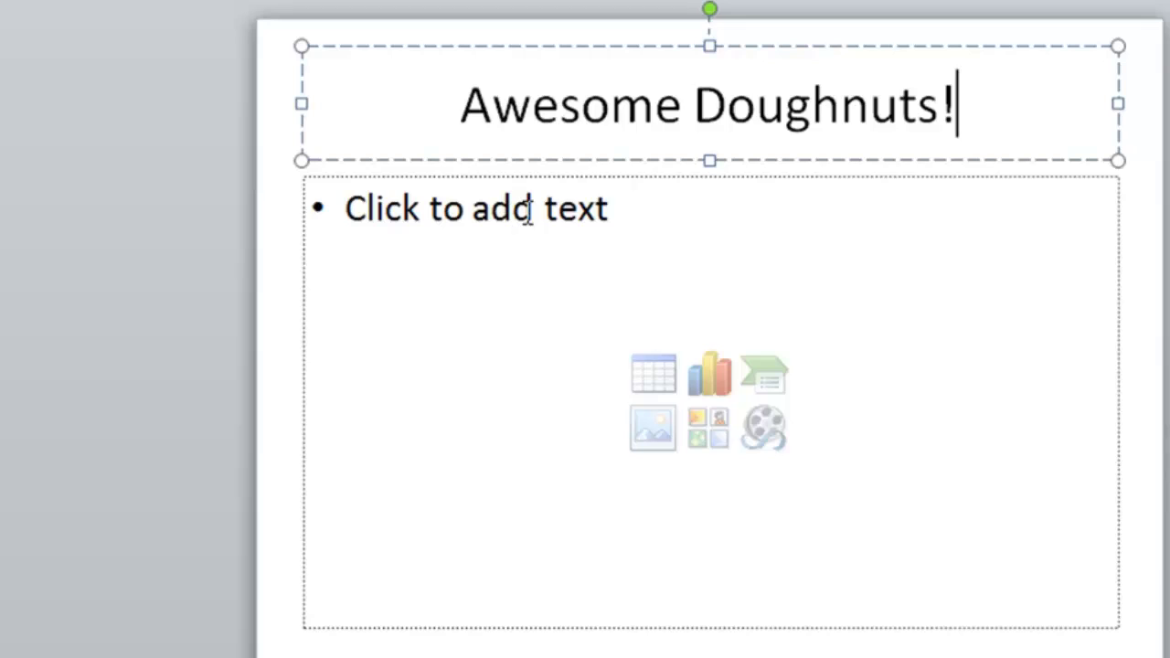
Add bullets 'Freshly Made' and '5 Varieties', with sub-point 'Plain, Chocolate, Custard, jam, Banana'.
left_click(414, 195)
type("F")
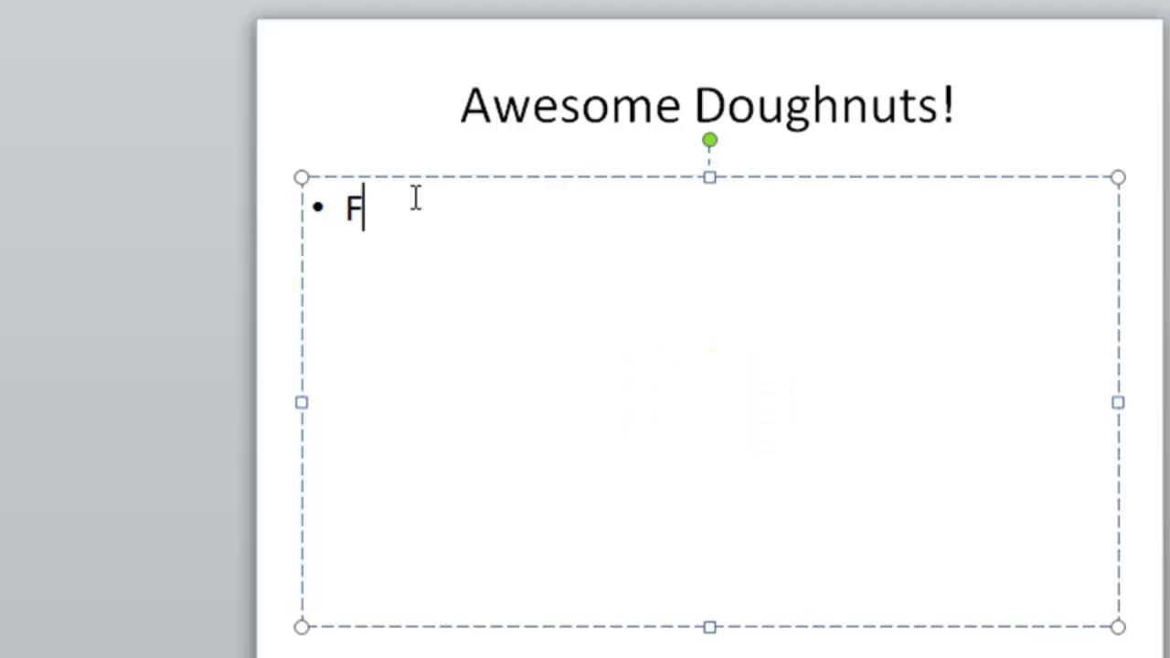
type("reshly Made")
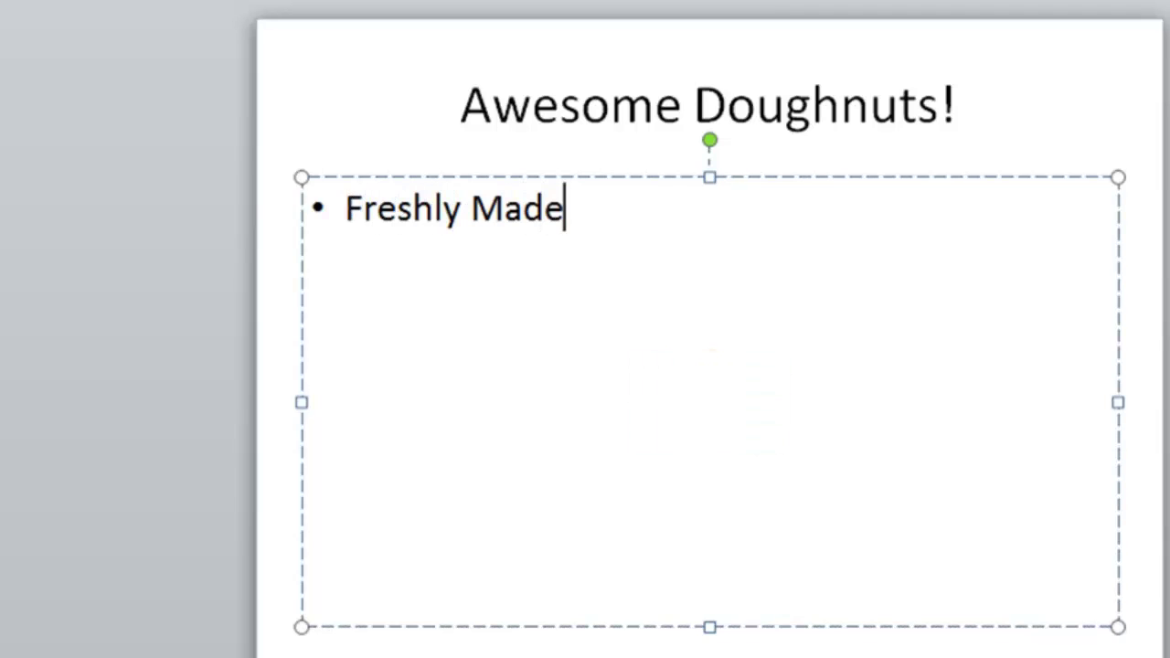
key("Return")
type("5 Vari")
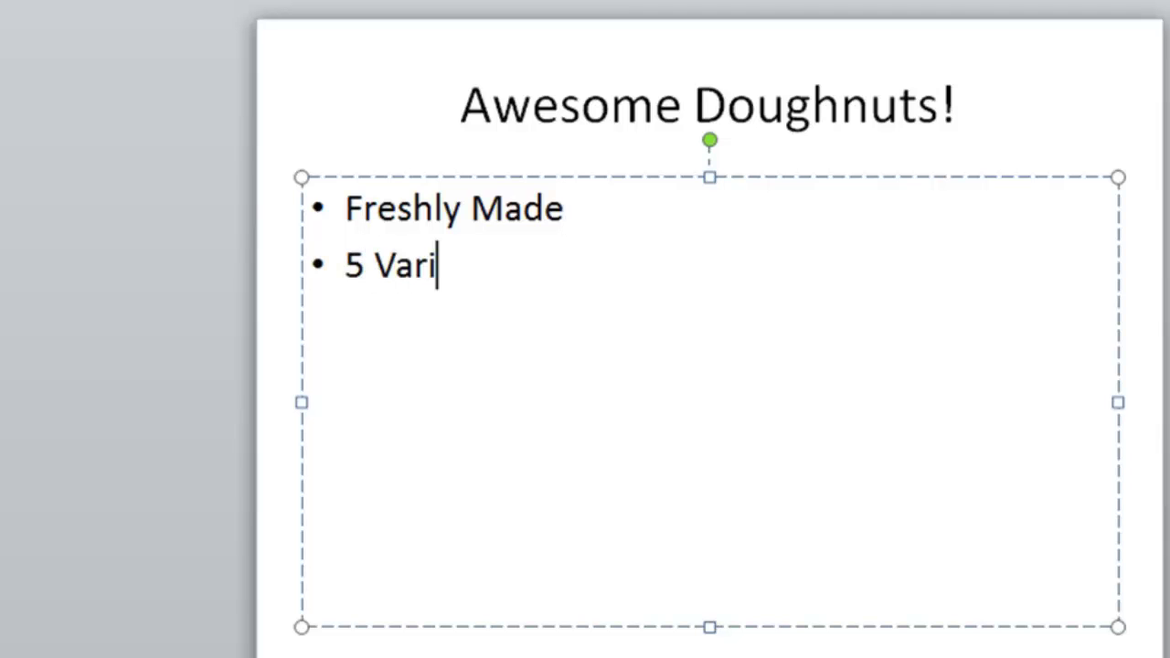
type("eties")
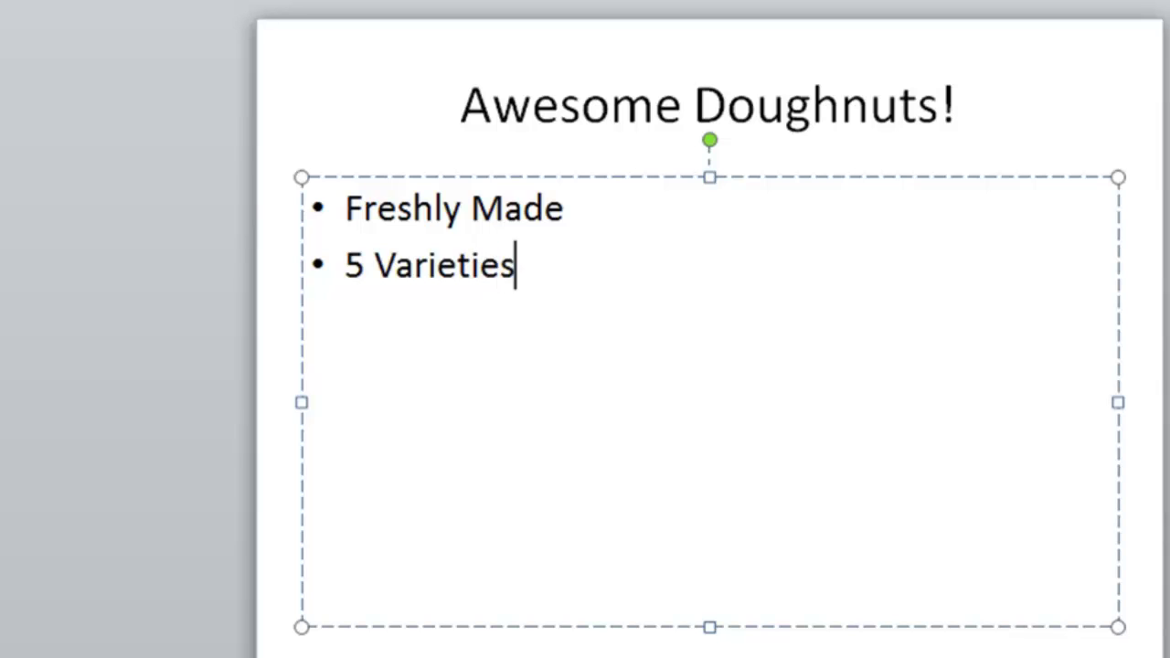
key("Return")
key("Tab")
type("Pla")
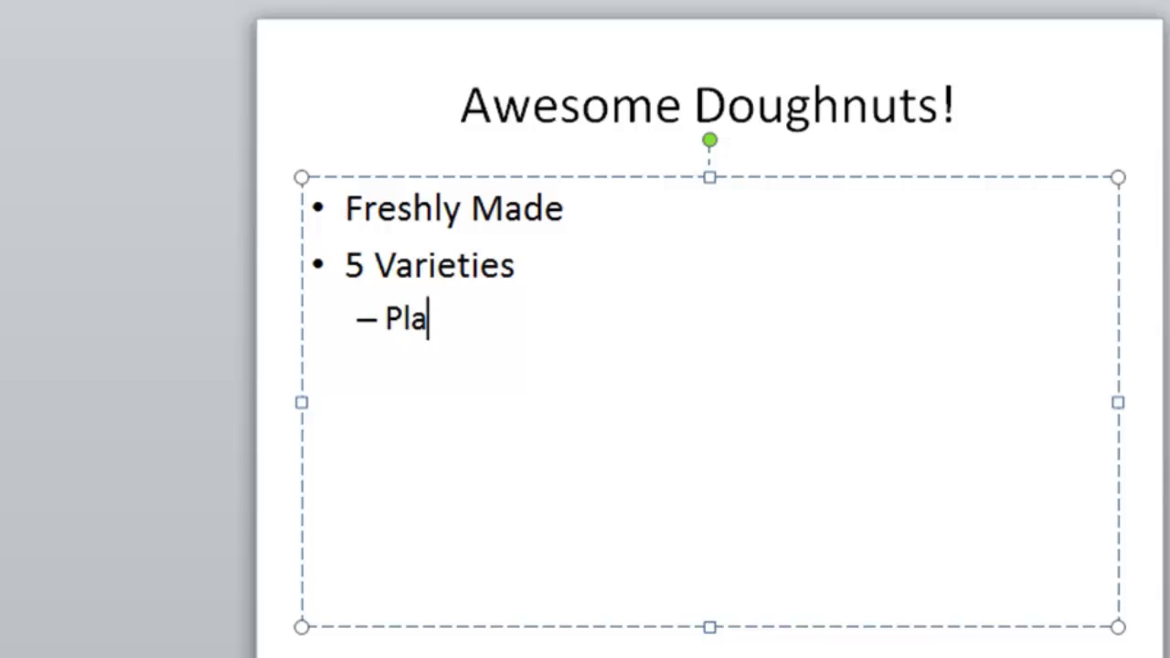
type("in, Cho")
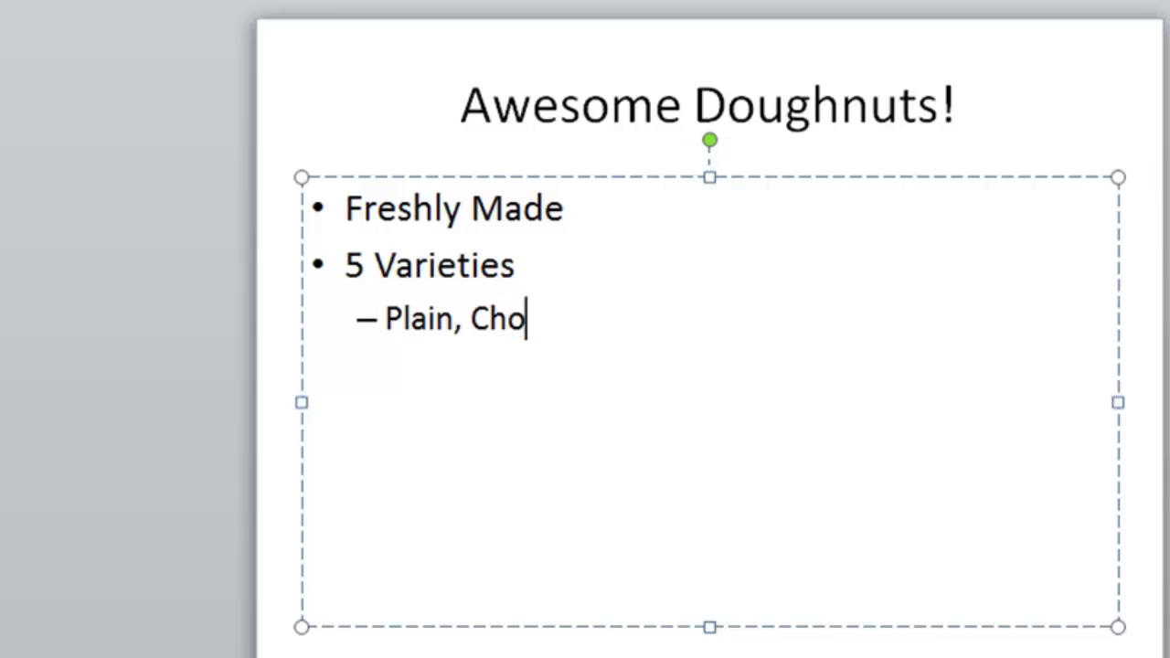
type("colate,")
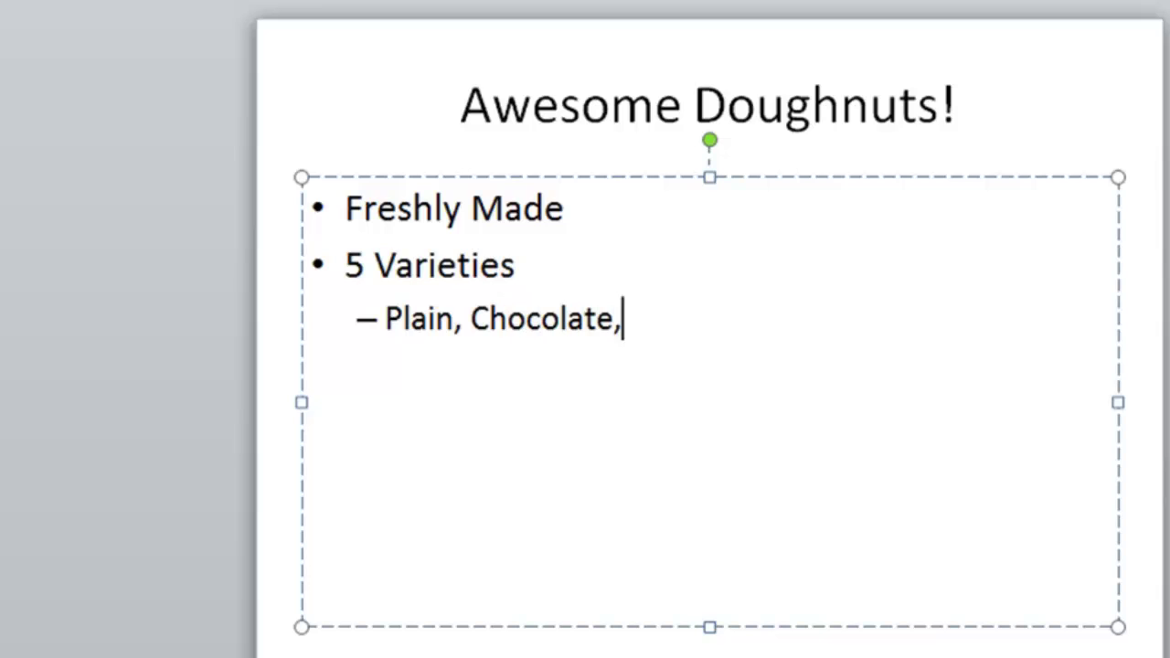
type(" Custard")
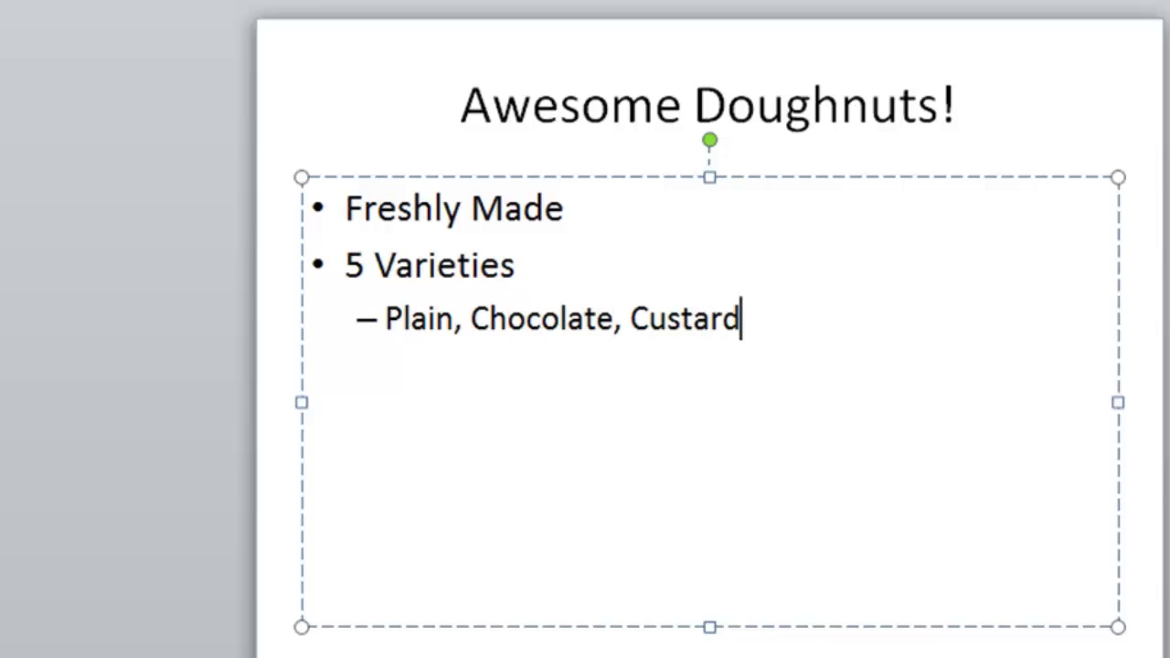
type(", jam")
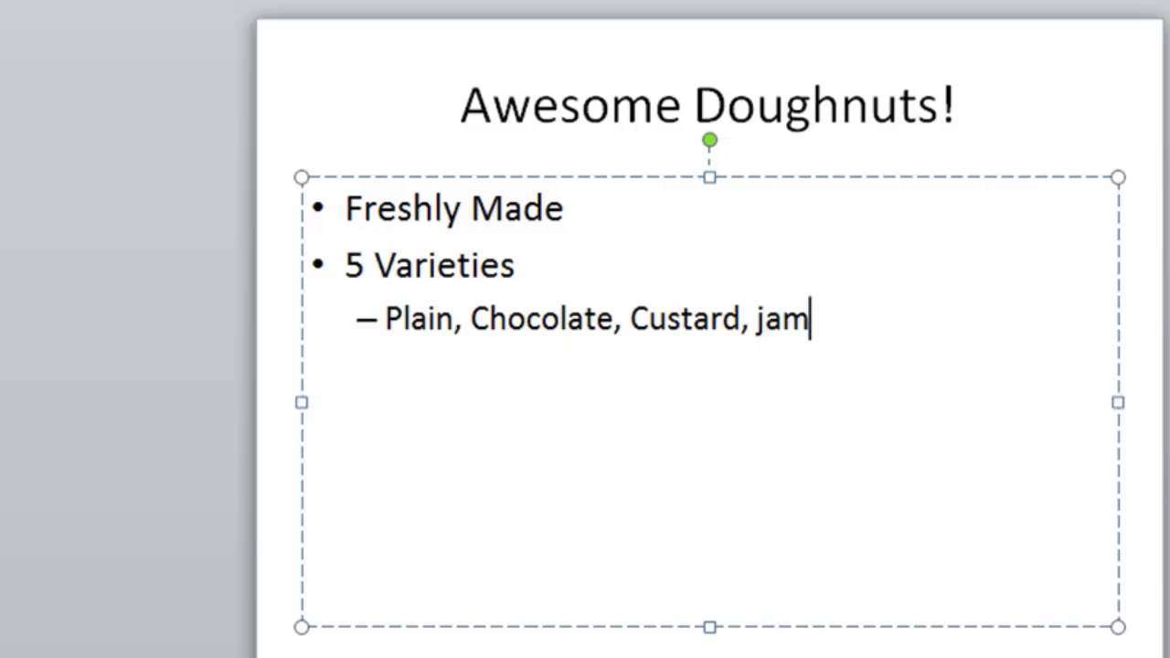
type(", Banana")
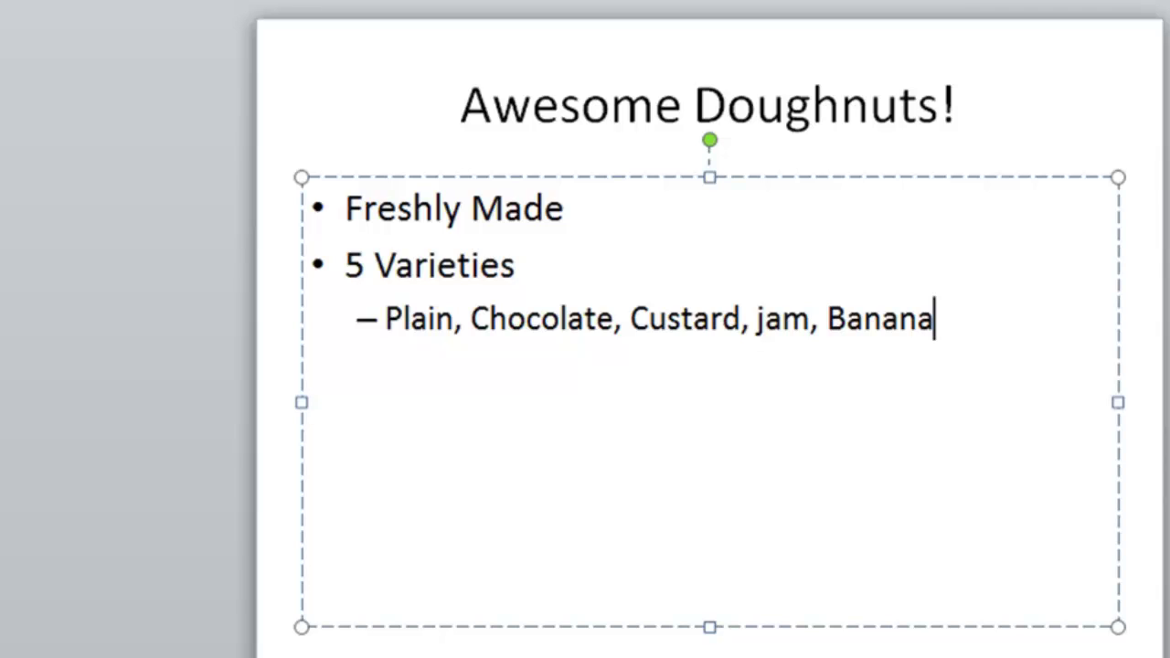
Add main bullets '5 Doughnuts per box' and 'Choose your own mix of doughnuts!', fixing 'mic'.
key("Return")
key("shift+Tab")
type("5 ")
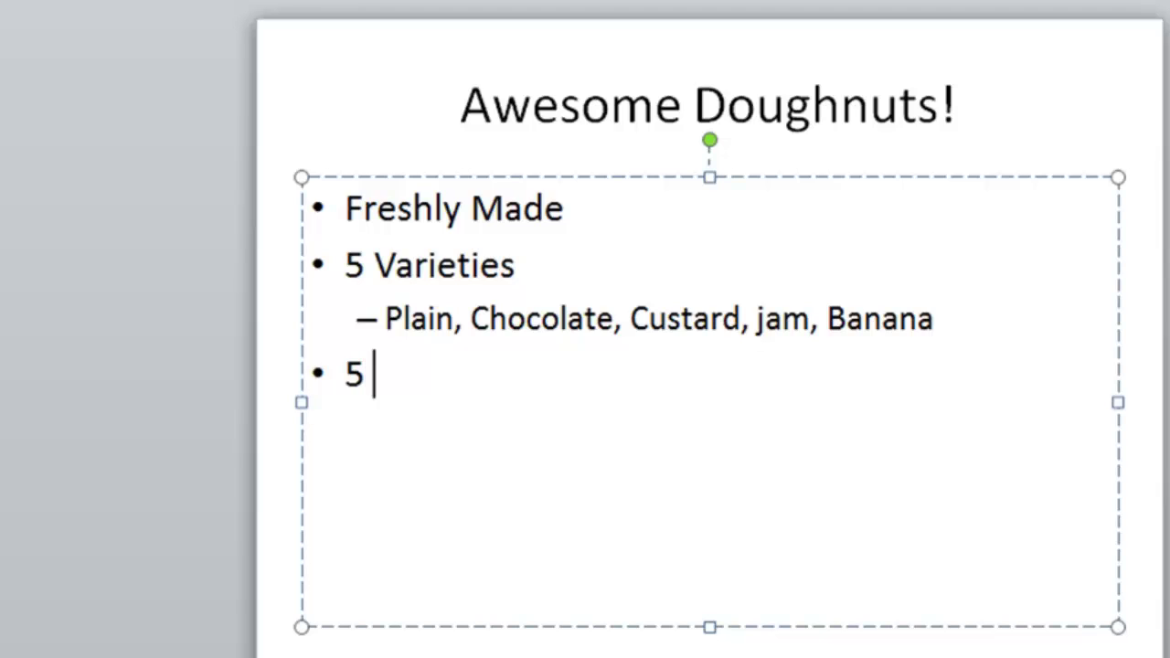
type("Doughnu")
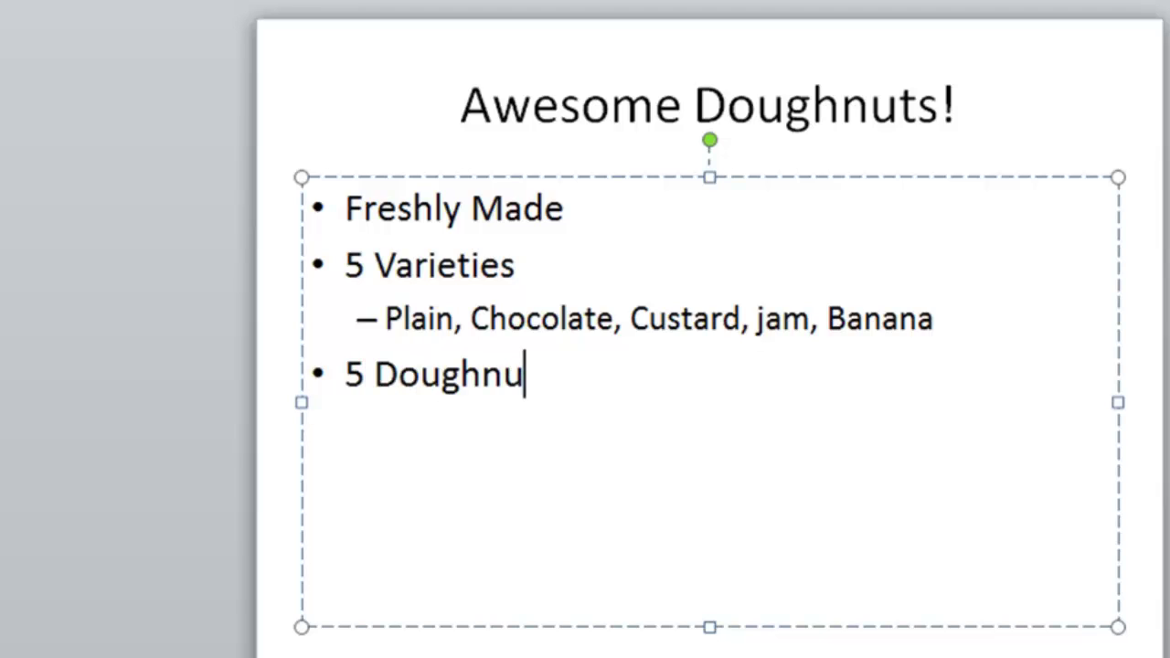
type("ts per b")
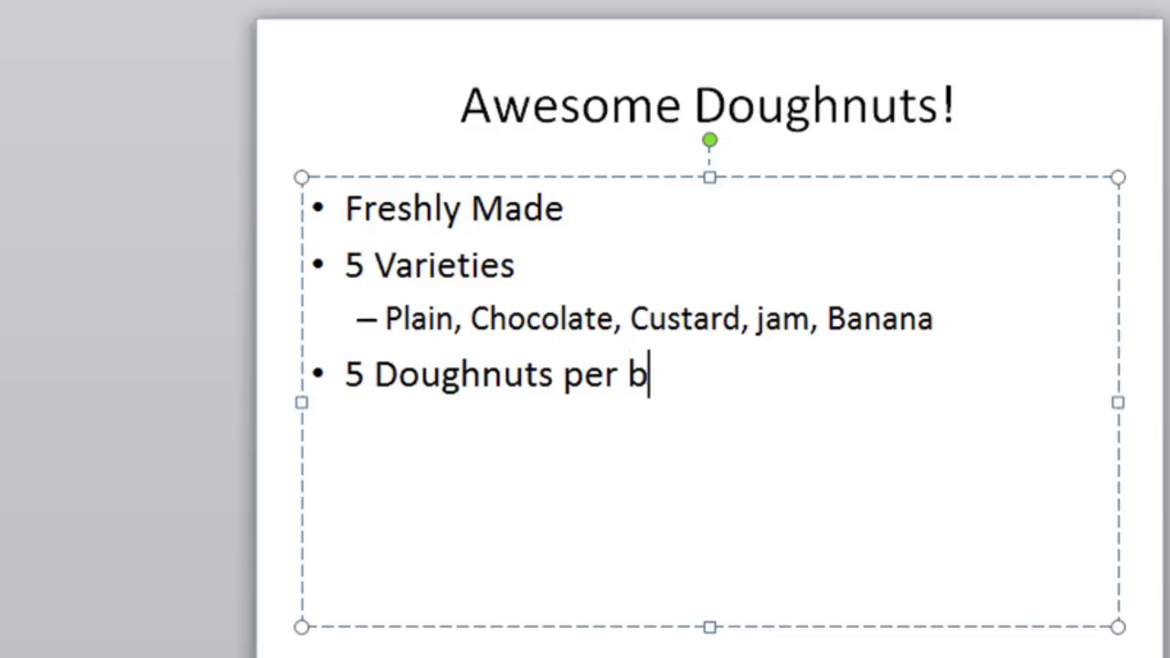
type("ox")
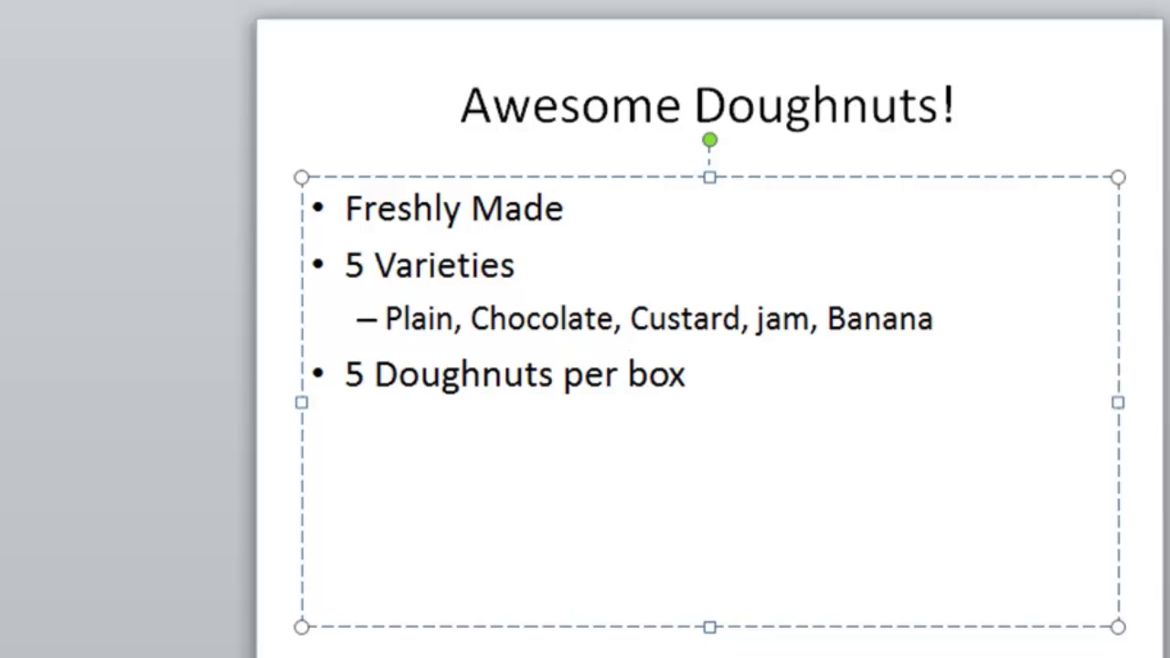
key("Return")
type("Choose")
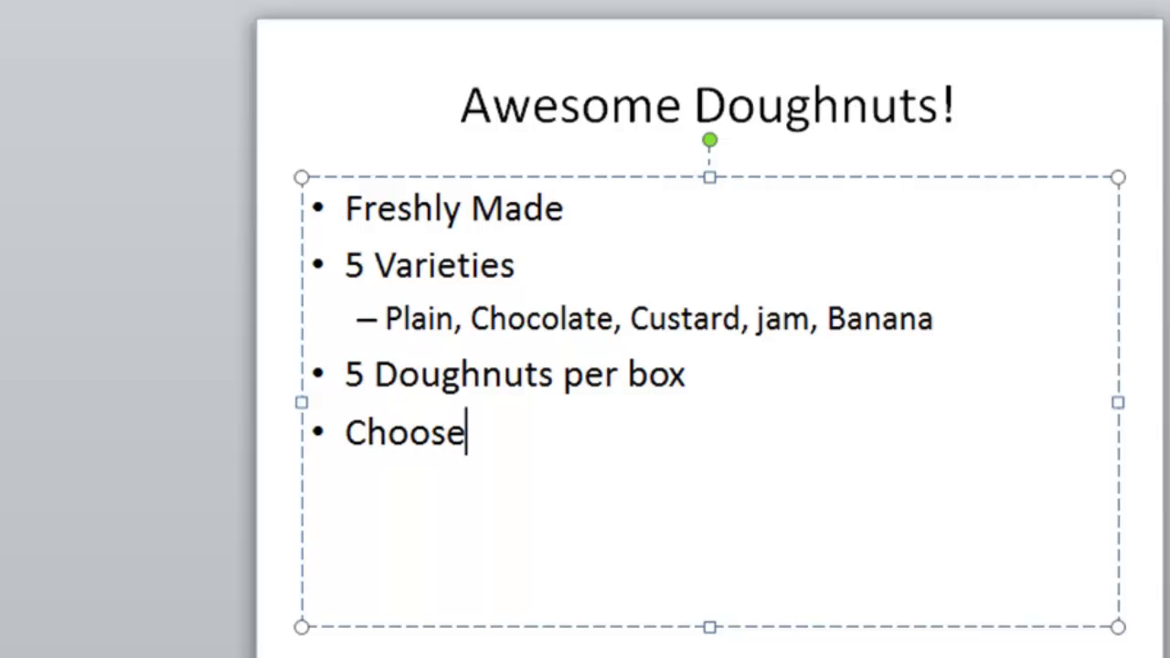
type(" your o")
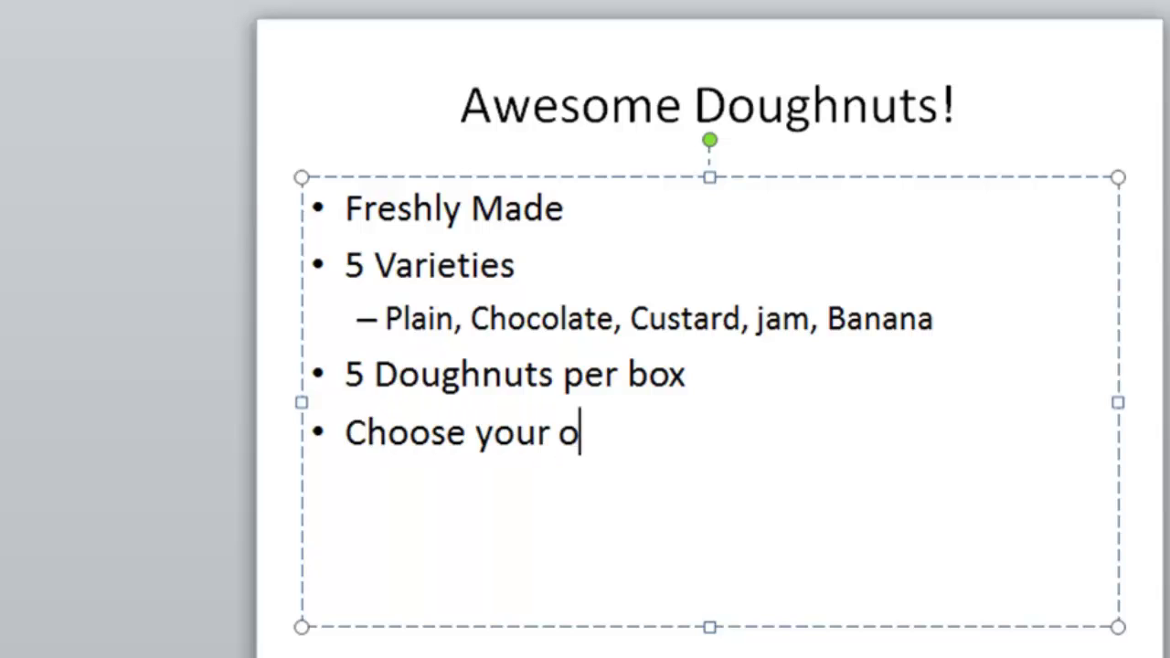
type("wn mic of do")
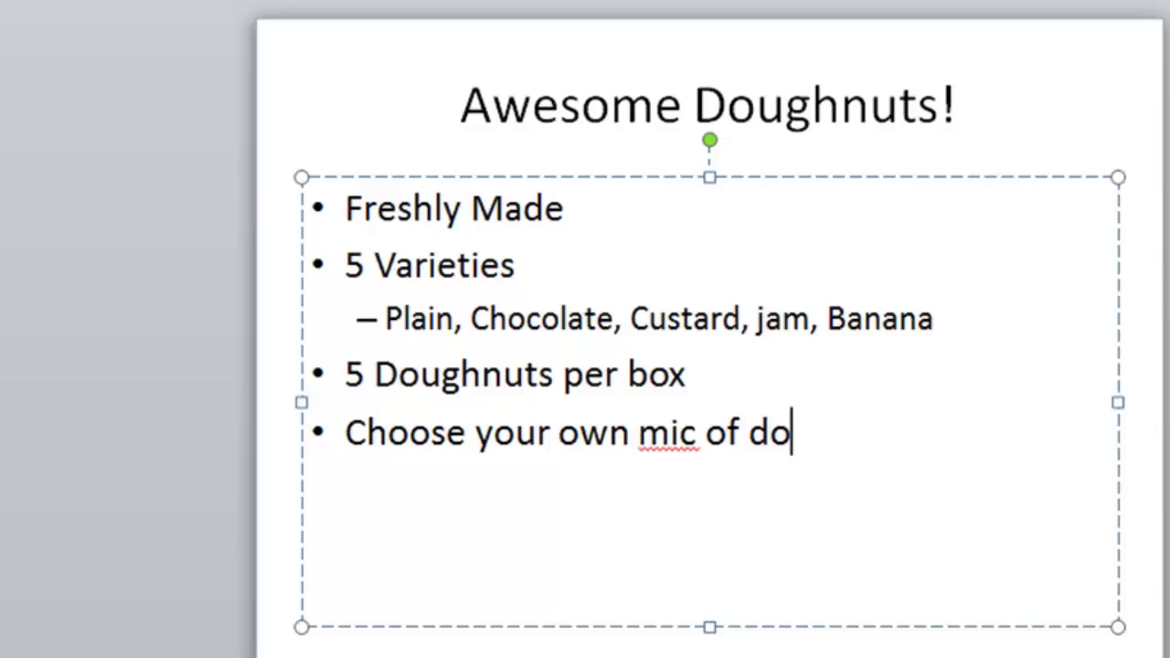
type("ughnuts!")
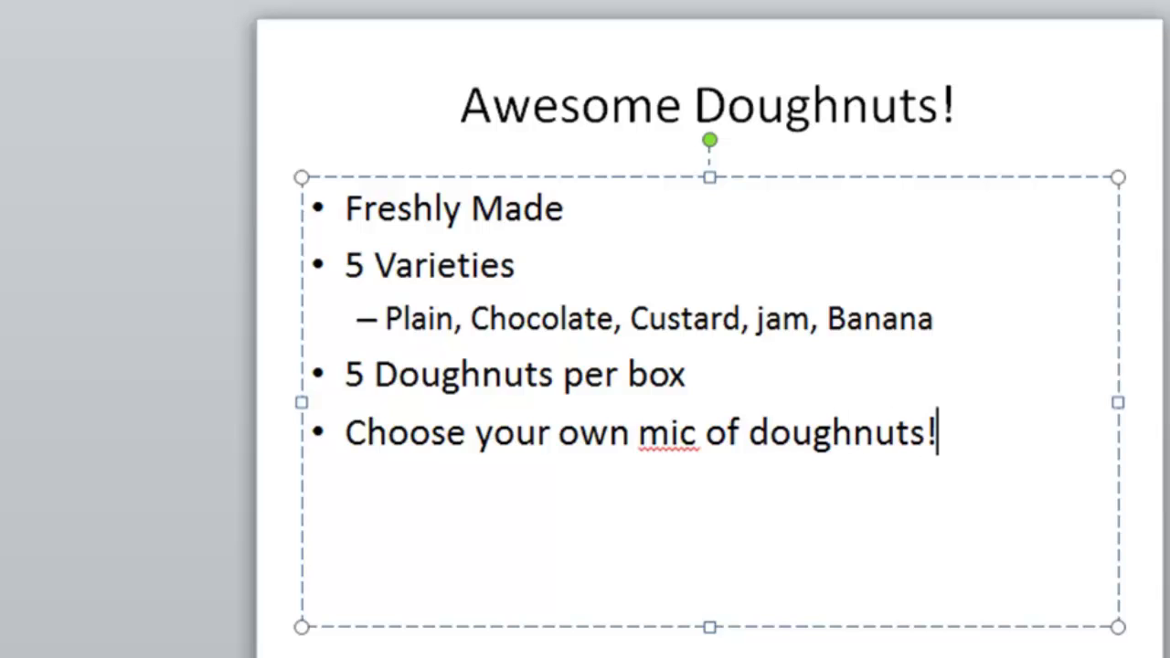
key("Left")
key("Left")
key("Left")
key("Left")
key("Left")
key("Left")
key("Left")
key("Left")
key("Left")
key("Left")
key("Left")
key("Left")
key("Left")
key("Left")
key("Left")
key("Delete")
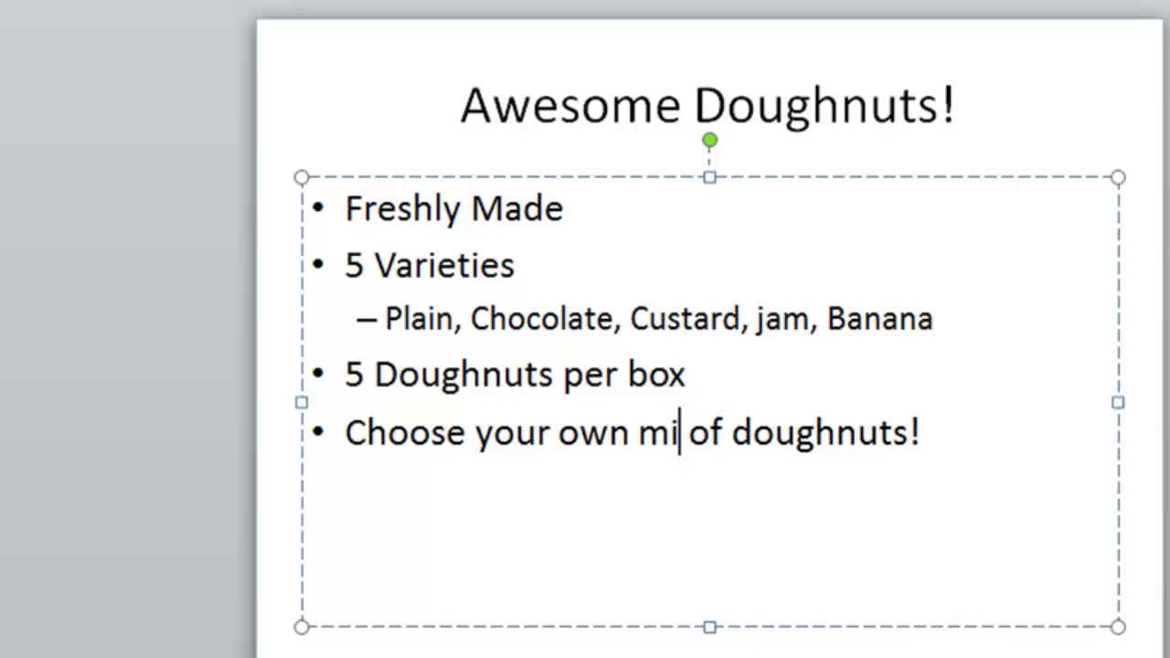
type("x")
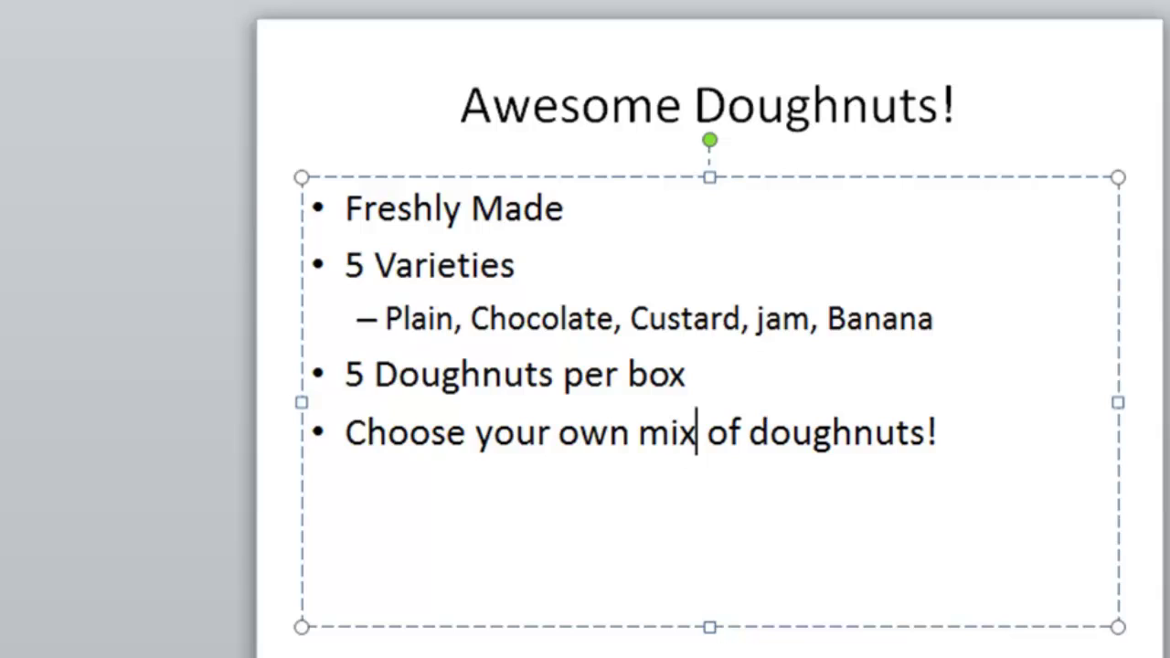
key("End")
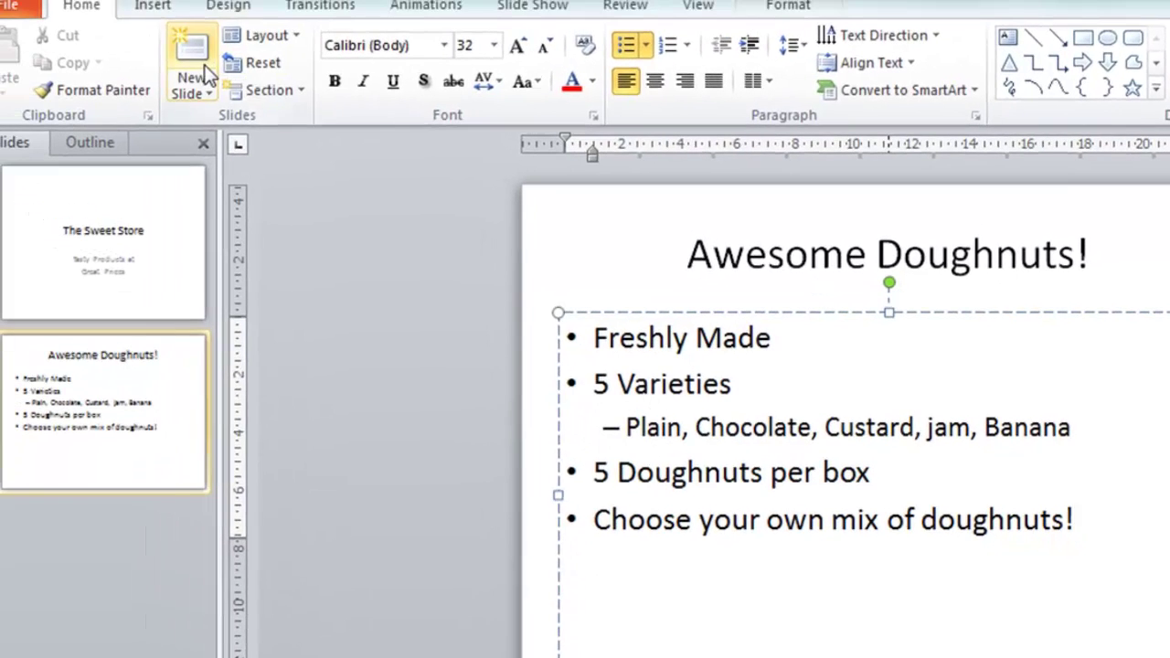
Insert a third slide and title it 'Delicious Ice-Cream'.
left_click(186, 75)
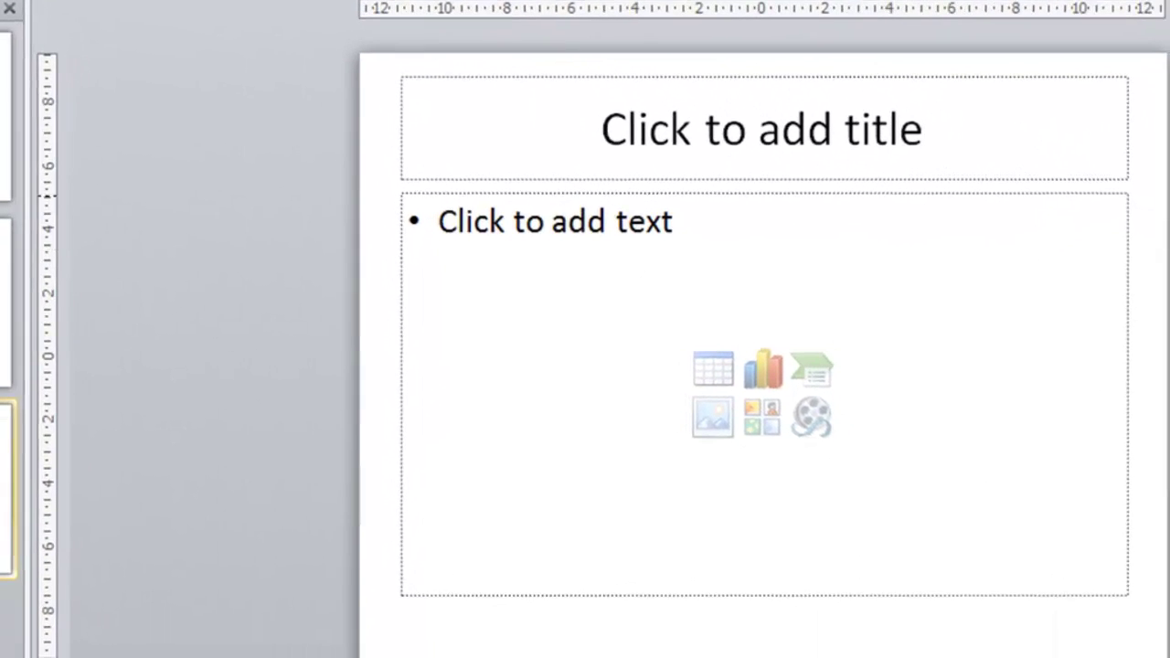
left_click(732, 128)
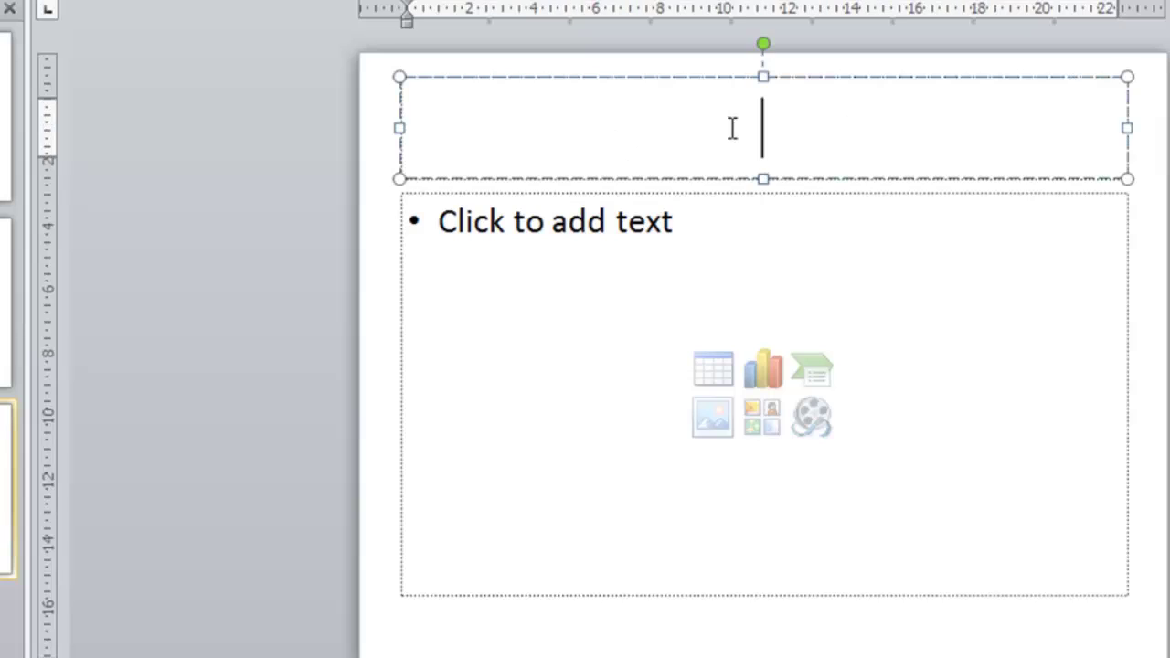
type("Del")
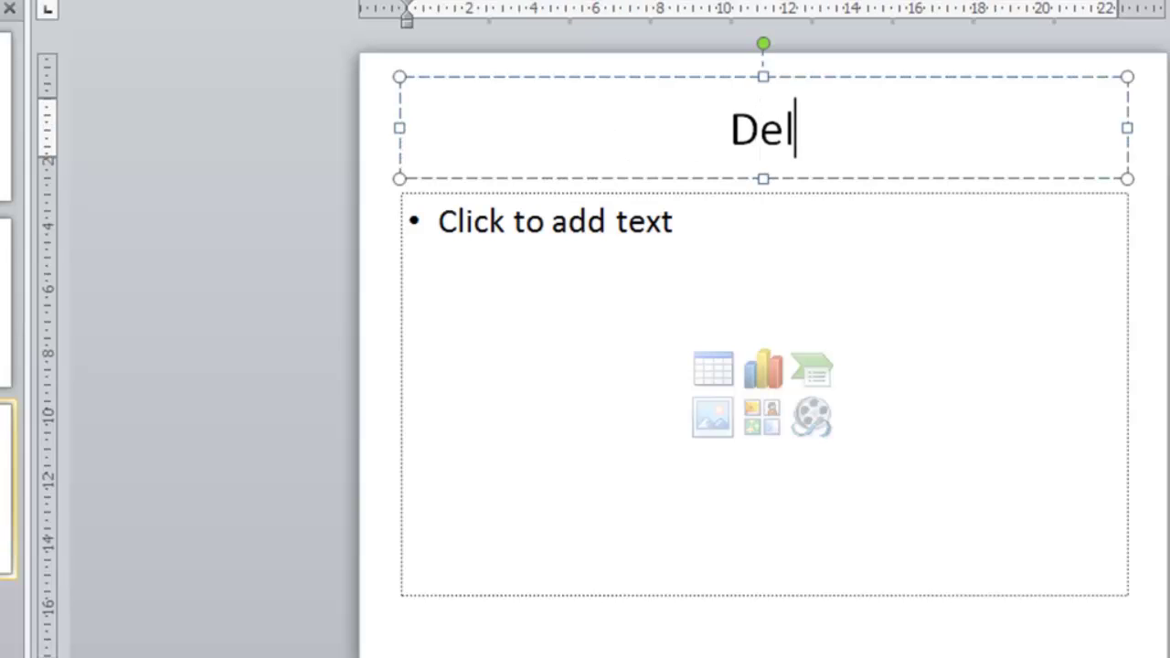
type("icious I")
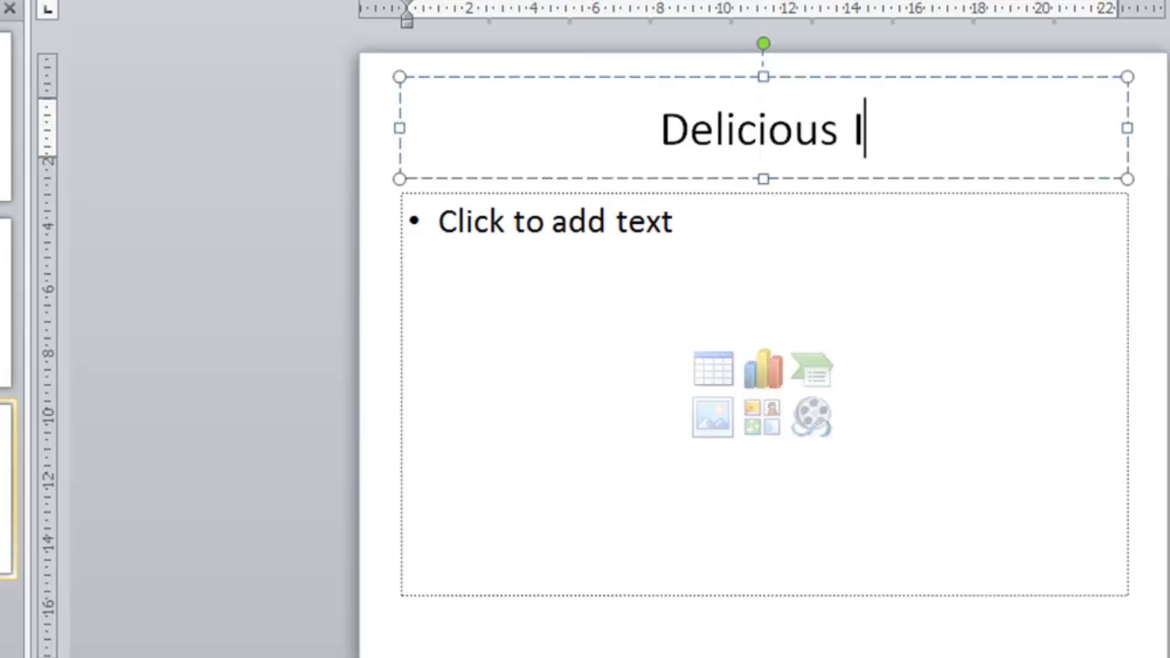
type("ce-Cream")
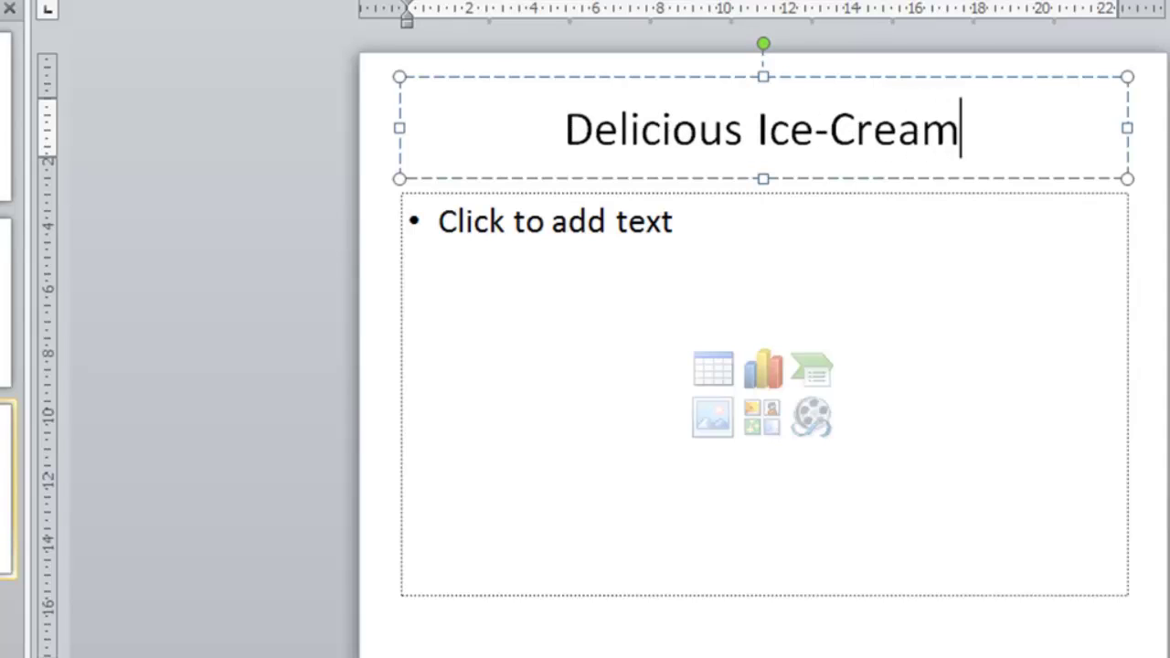
Add bullets 'Home-made Recipe' and '4 great flavours', with an indented Strawberry, Vanilla, Chocolate, Mint sub-point.
left_click(554, 226)
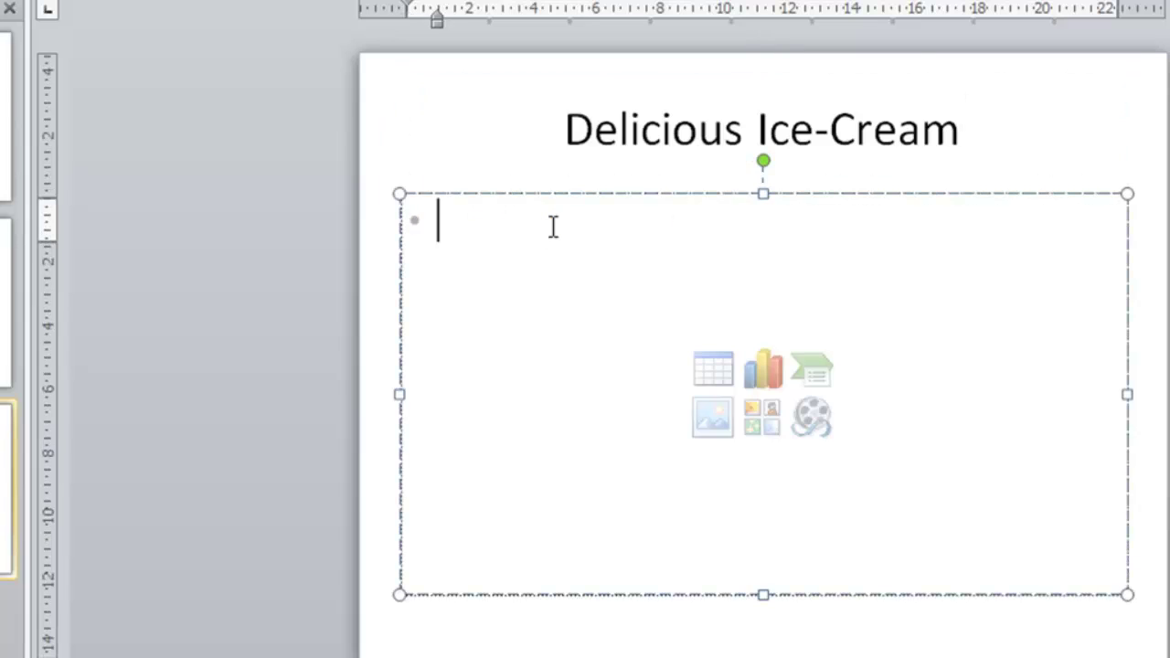
type("Home-")
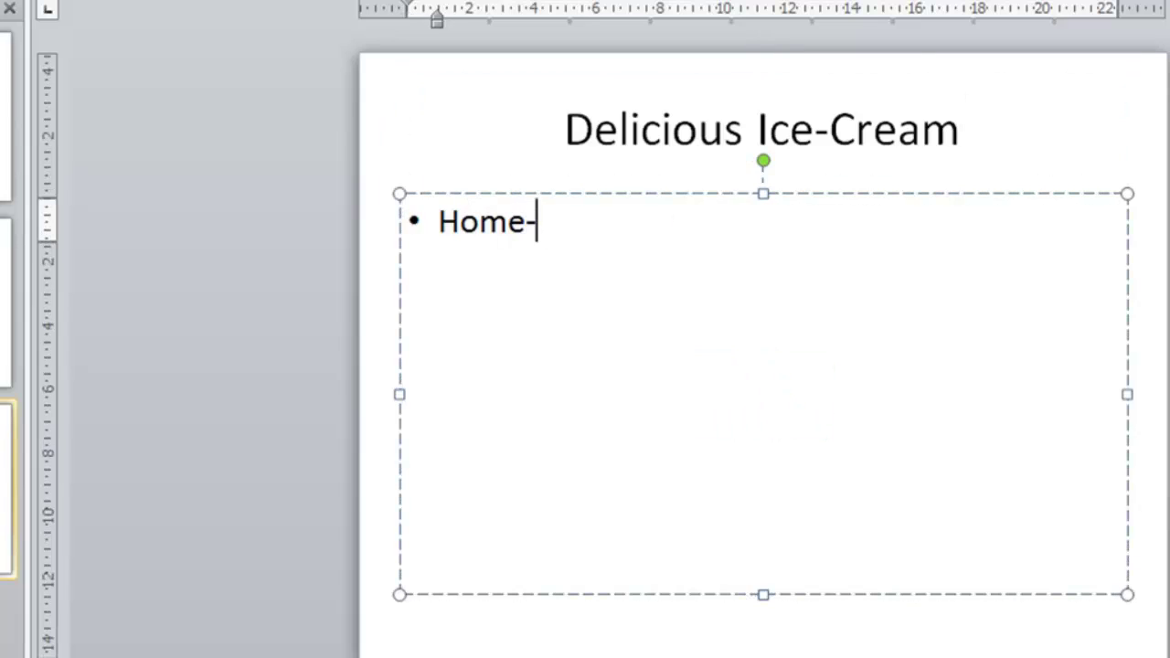
type("made Recipe")
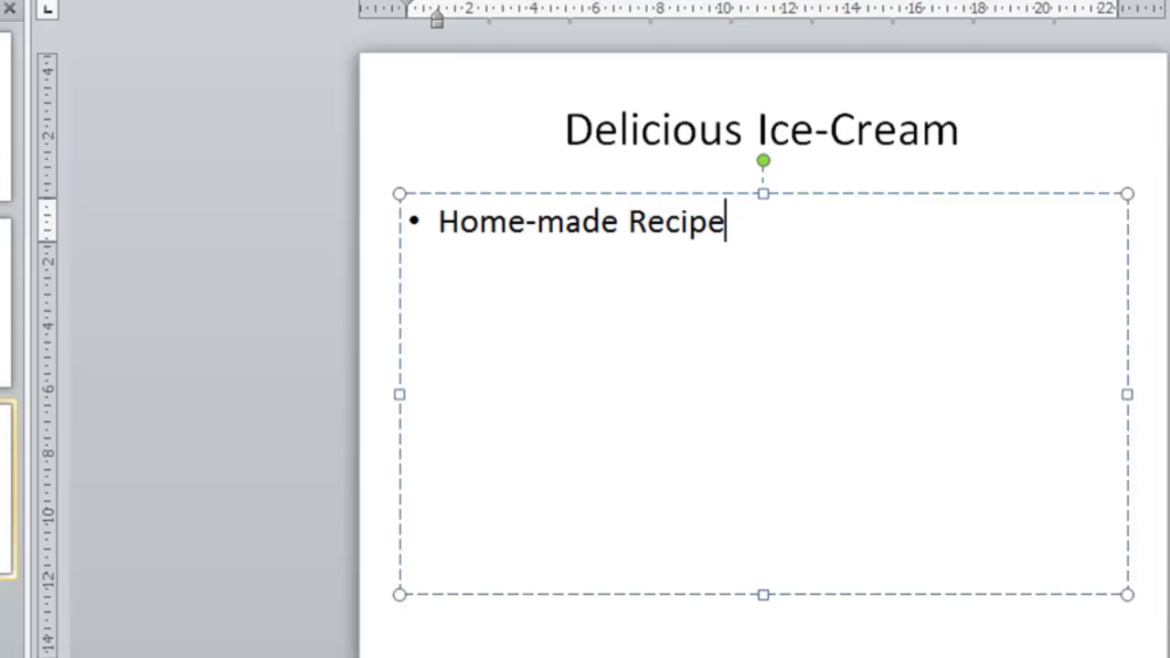
key("Return")
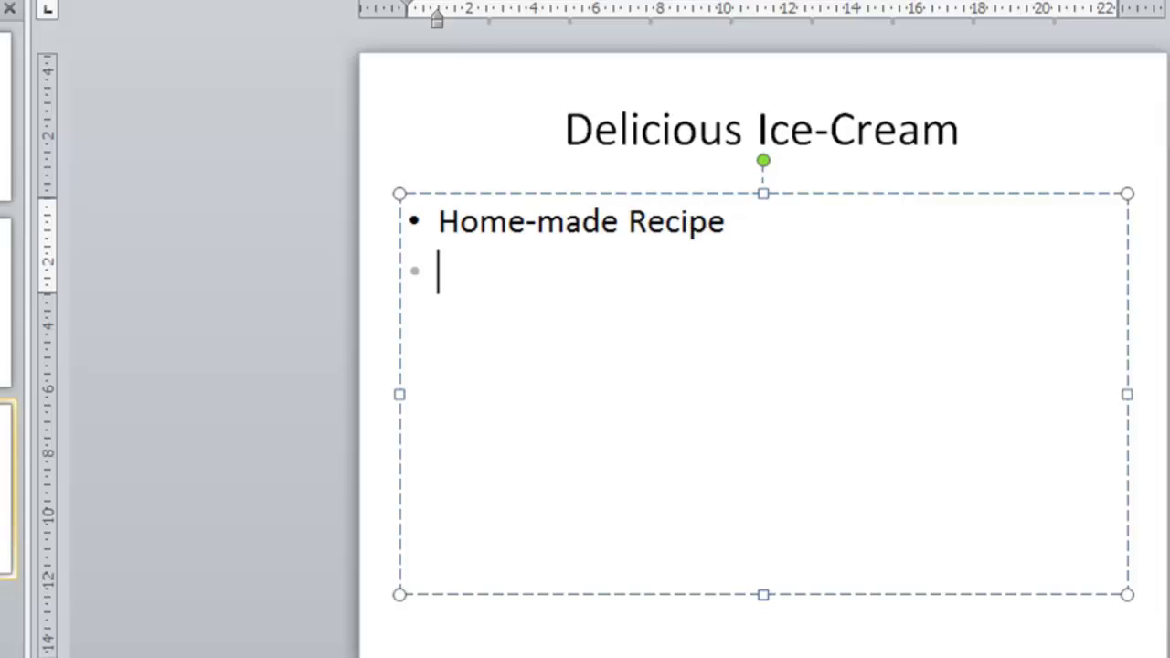
type("4 greate")
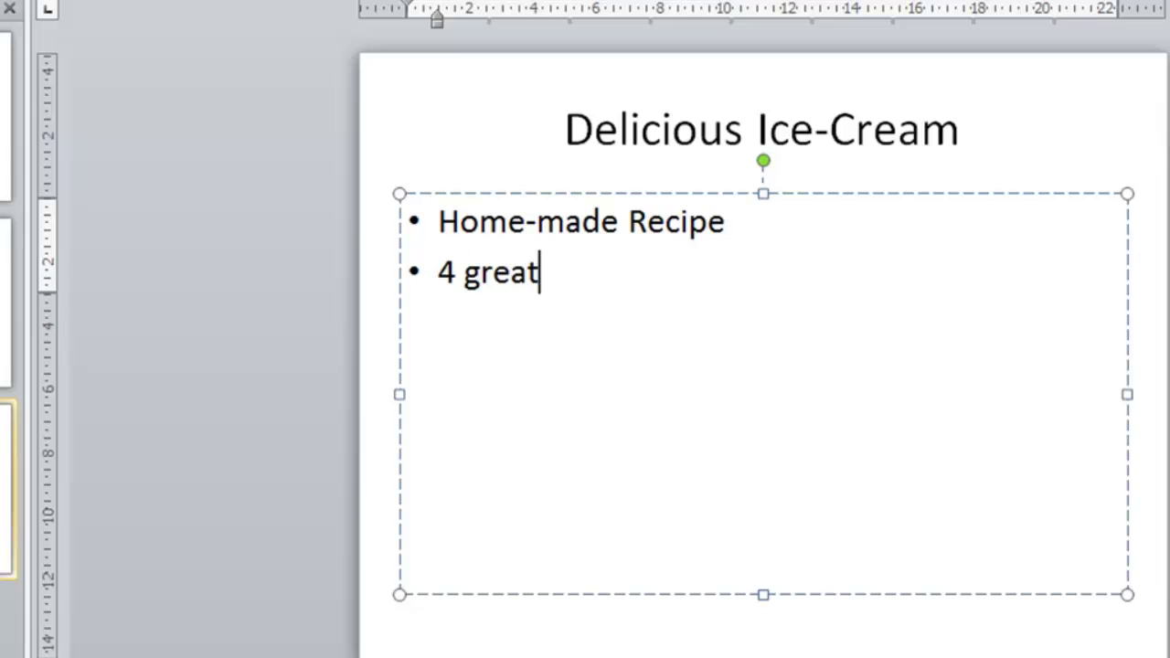
key("BackSpace")
key("BackSpace")
type("flavours")
key("Return")
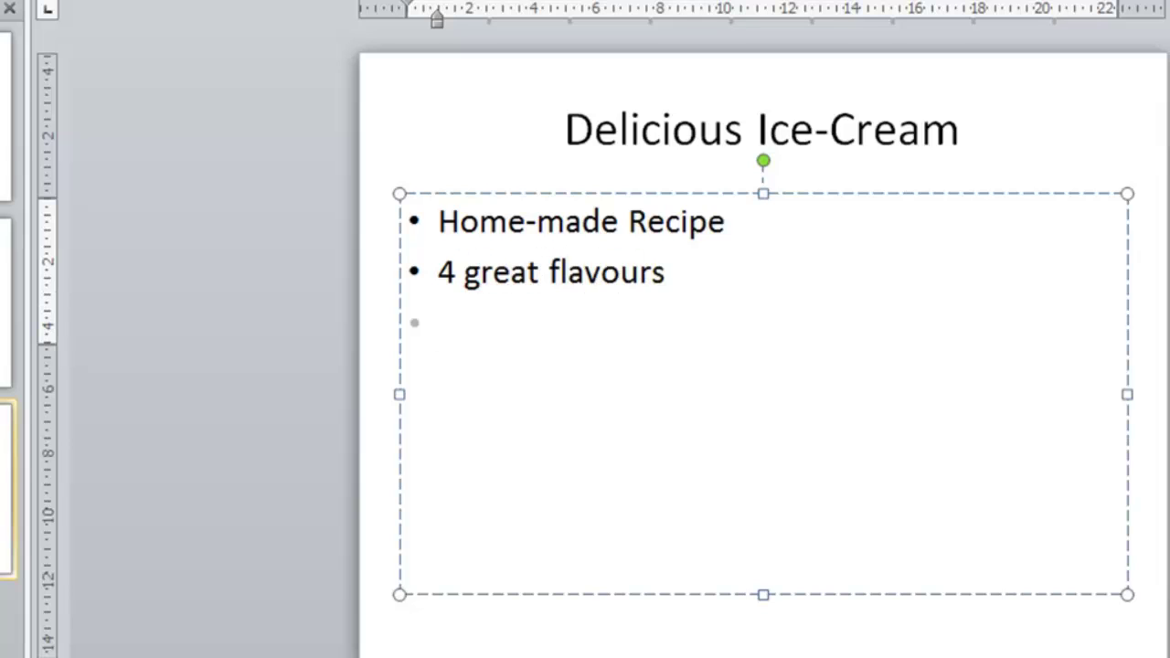
key("Tab")
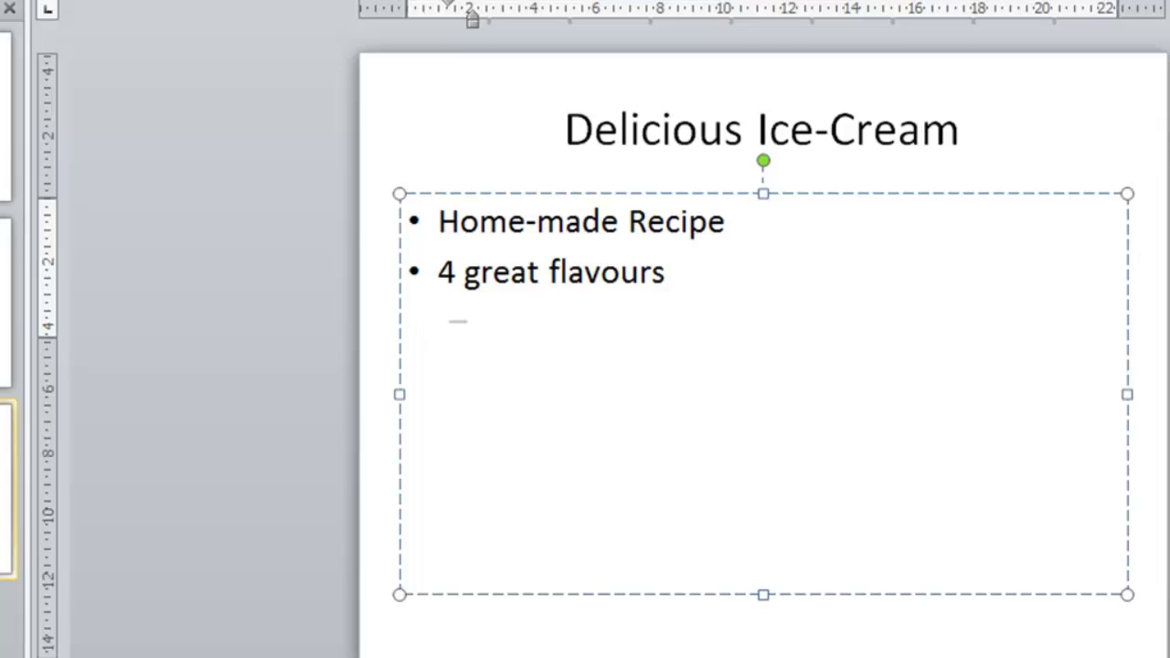
type("Starwberry")
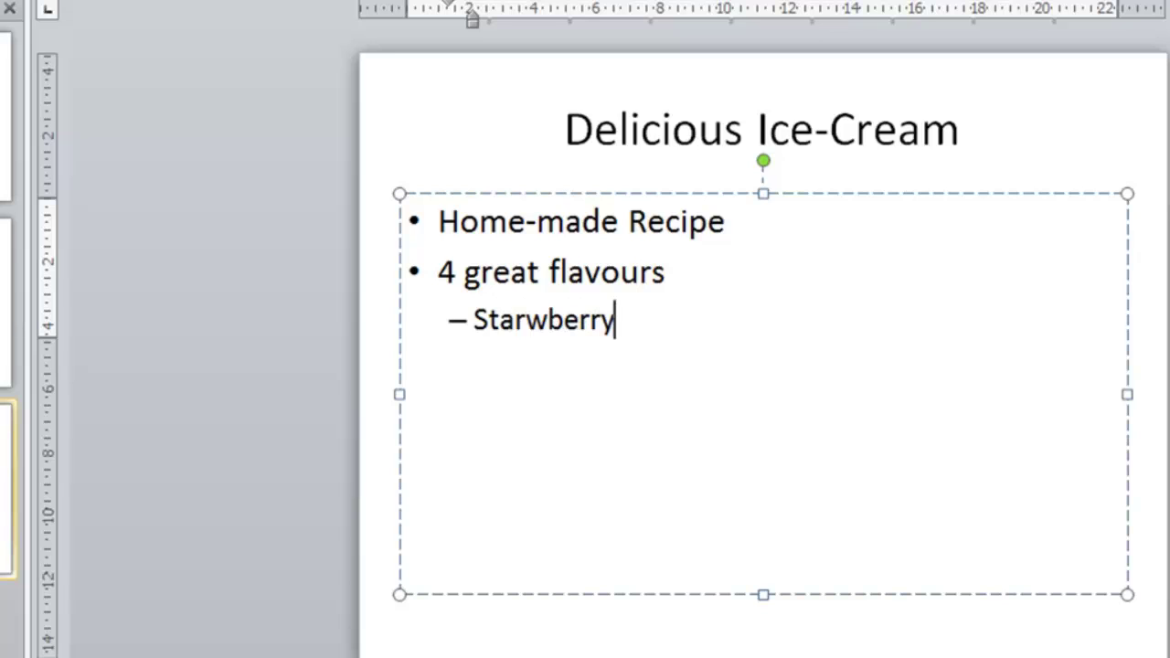
type(", Vanilla")
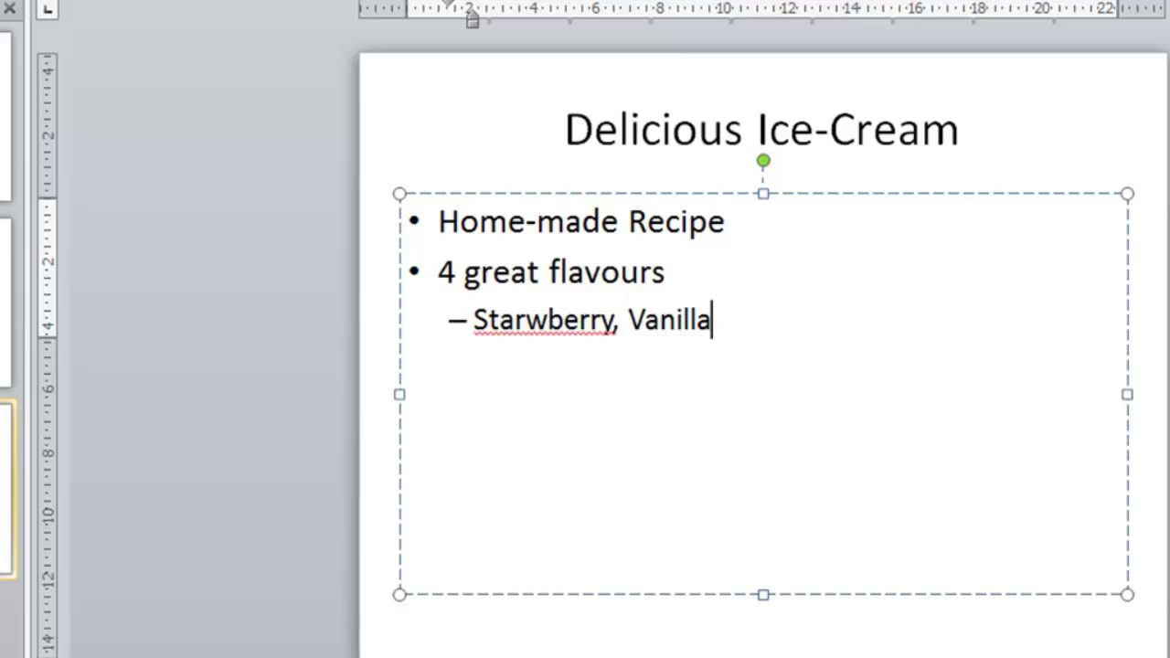
type(", Choicolate")
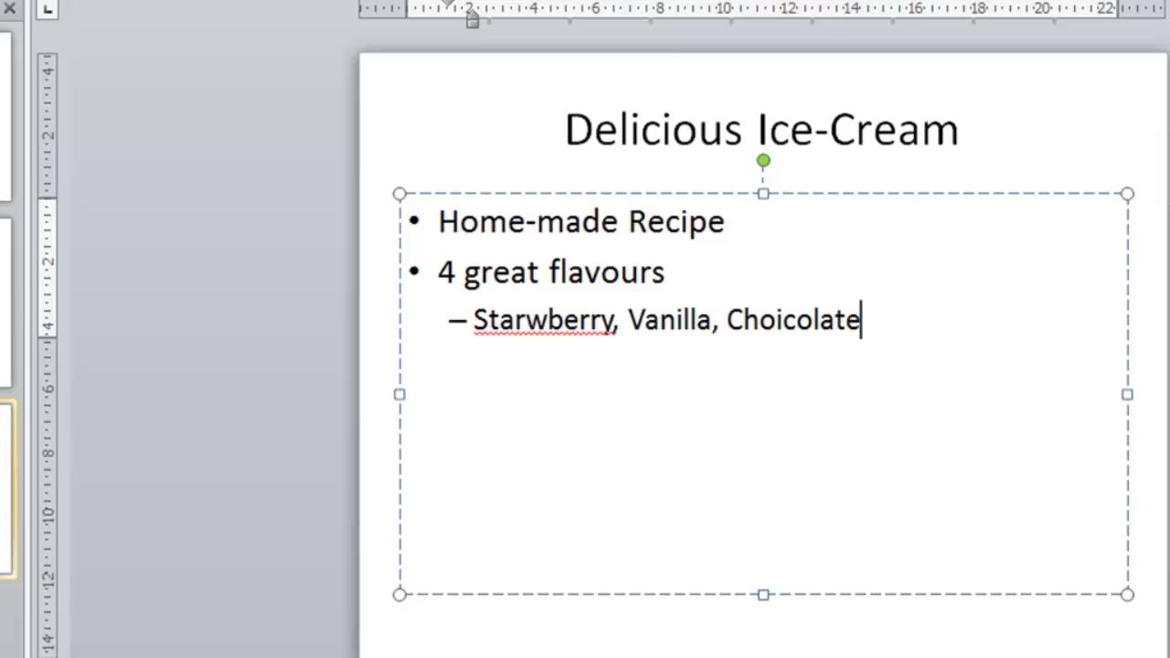
type(", Mint")
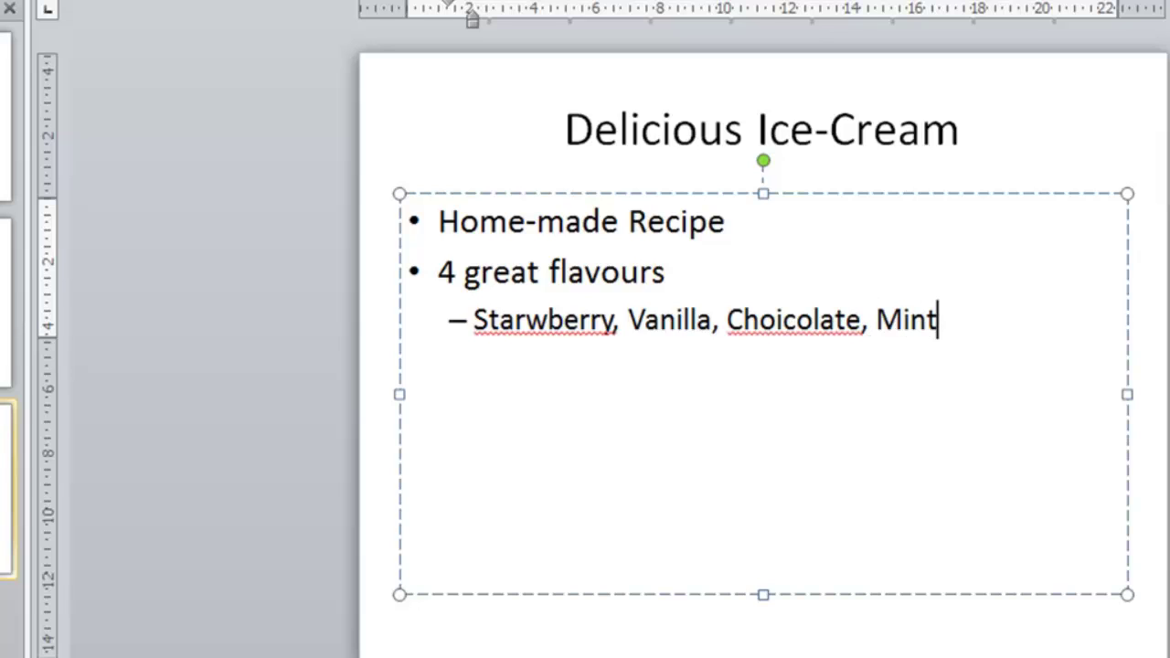
Fix the 'Starwberry' and 'Choicolate' typos, then start a new main-level bullet below the list.
key("Left")
key("Left")
key("Left")
key("Left")
key("Left")
key("Left")
key("Left")
key("Left")
key("Left")
key("Left")
key("Left")
key("Left")
key("Left")
key("Left")
key("Left")
key("Left")
key("Left")
key("Left")
key("Left")
key("Left")
key("Left")
key("Left")
key("Left")
key("Left")
key("Left")
key("Left")
key("Left")
key("Left")
key("Left")
key("Left")
key("Left")
key("Delete")
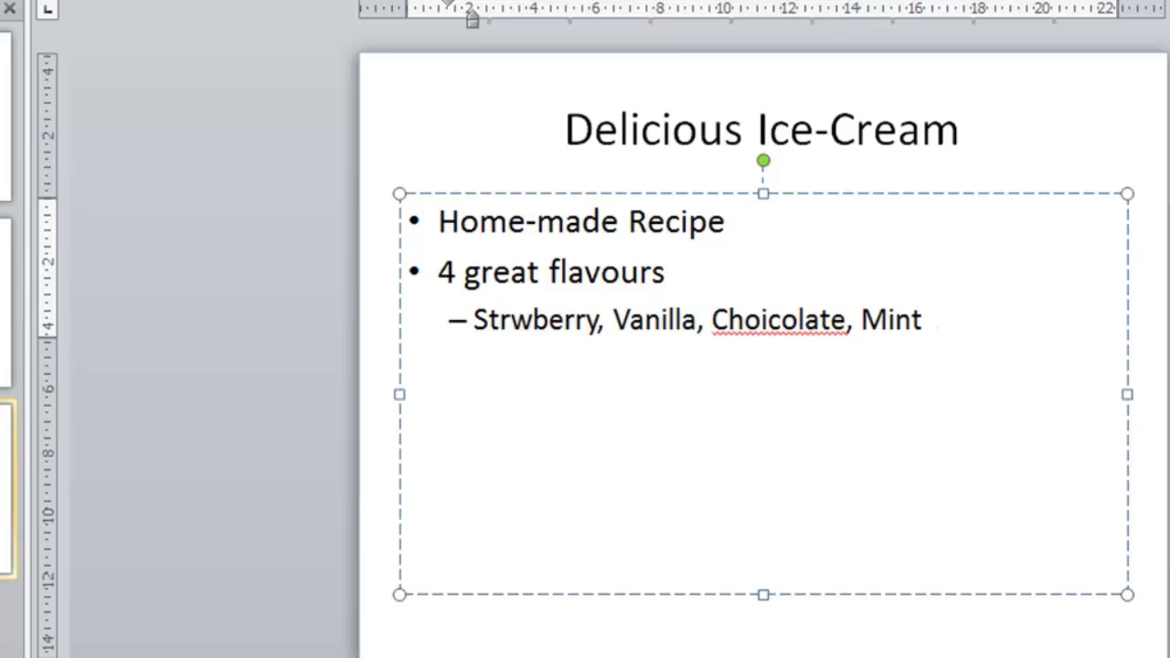
key("Delete")
type("ra")
key("Right")
key("Right")
key("Right")
key("Right")
key("Right")
key("Right")
key("Right")
key("Right")
key("Right")
key("Right")
key("Right")
key("Right")
key("Right")
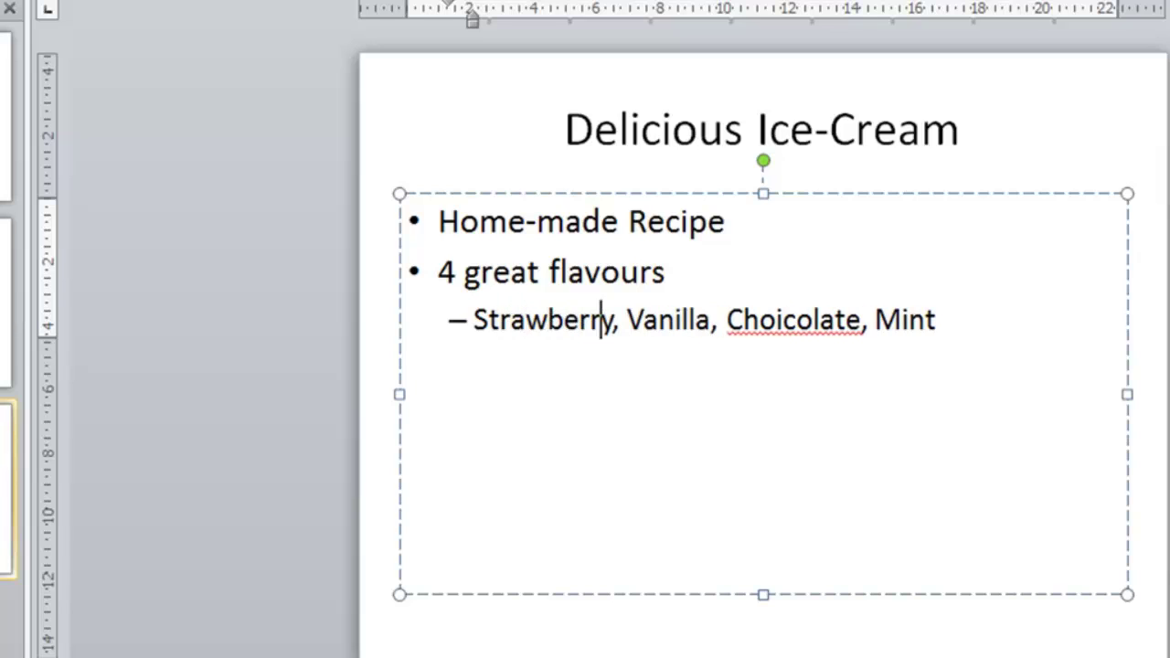
key("Right")
key("Right")
key("Right")
key("Right")
key("Right")
key("Delete")
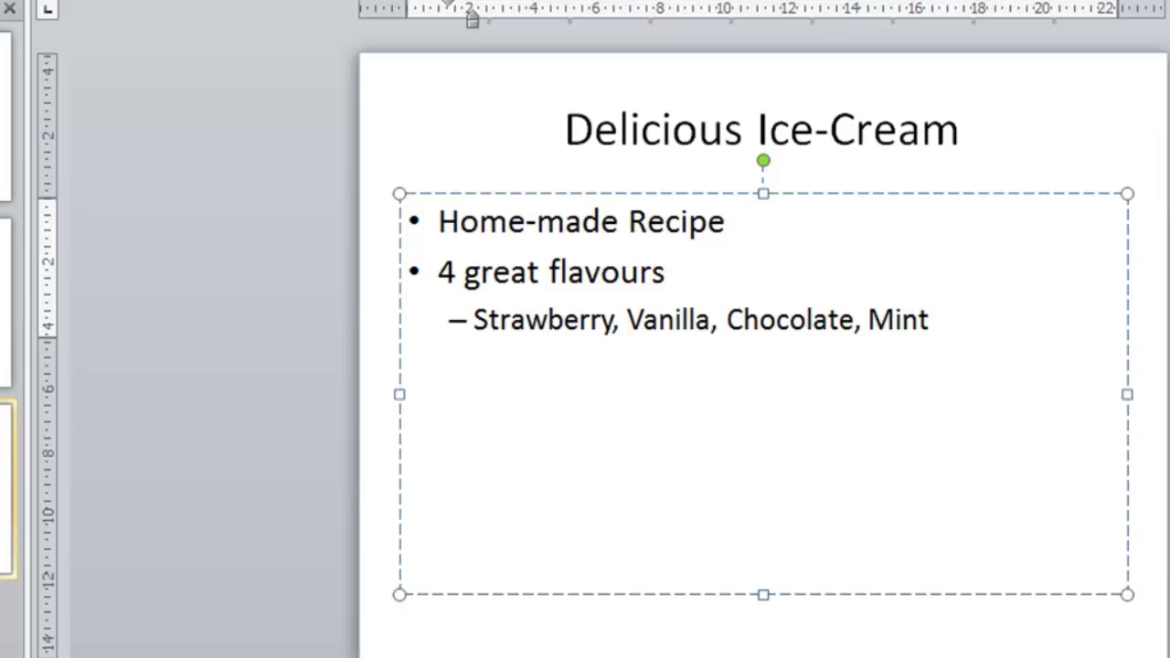
key("Return")
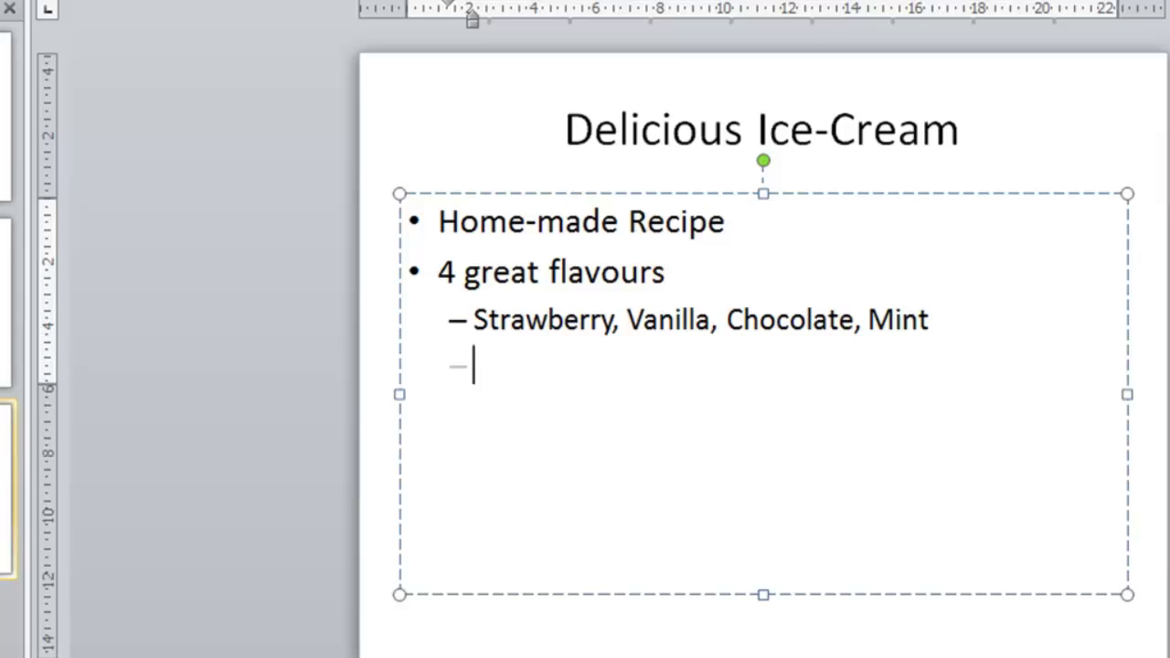
key("shift+Tab")
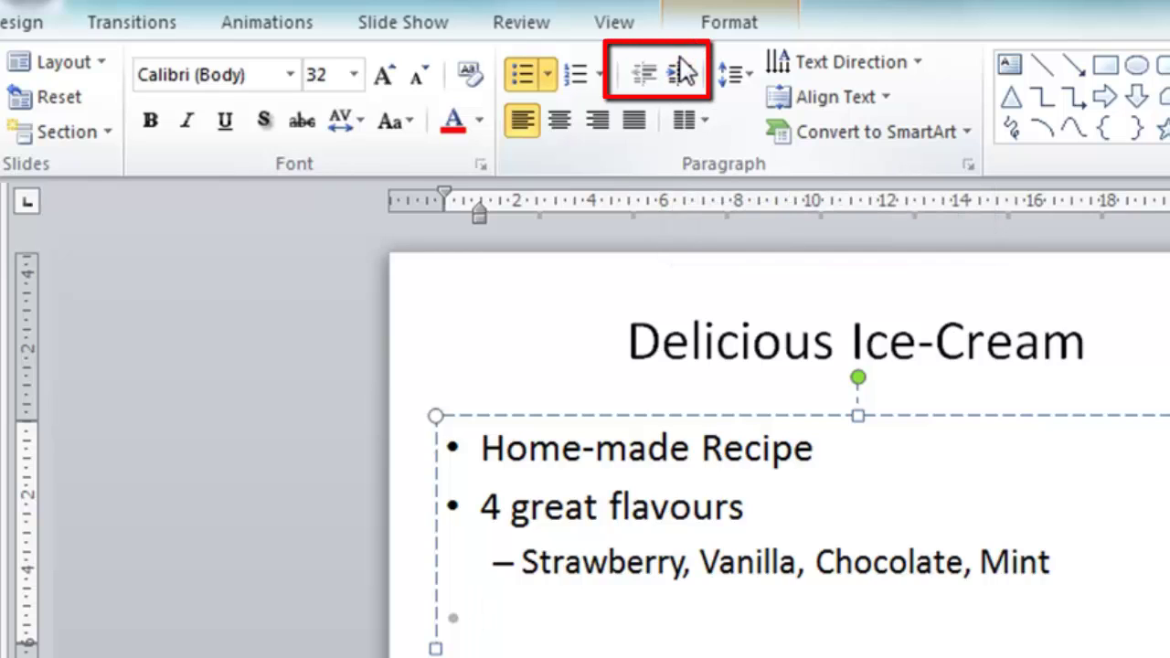
Indent the empty line several levels, then decrease its list level back to a first-level bullet.
left_click(684, 75)
left_click(685, 76)
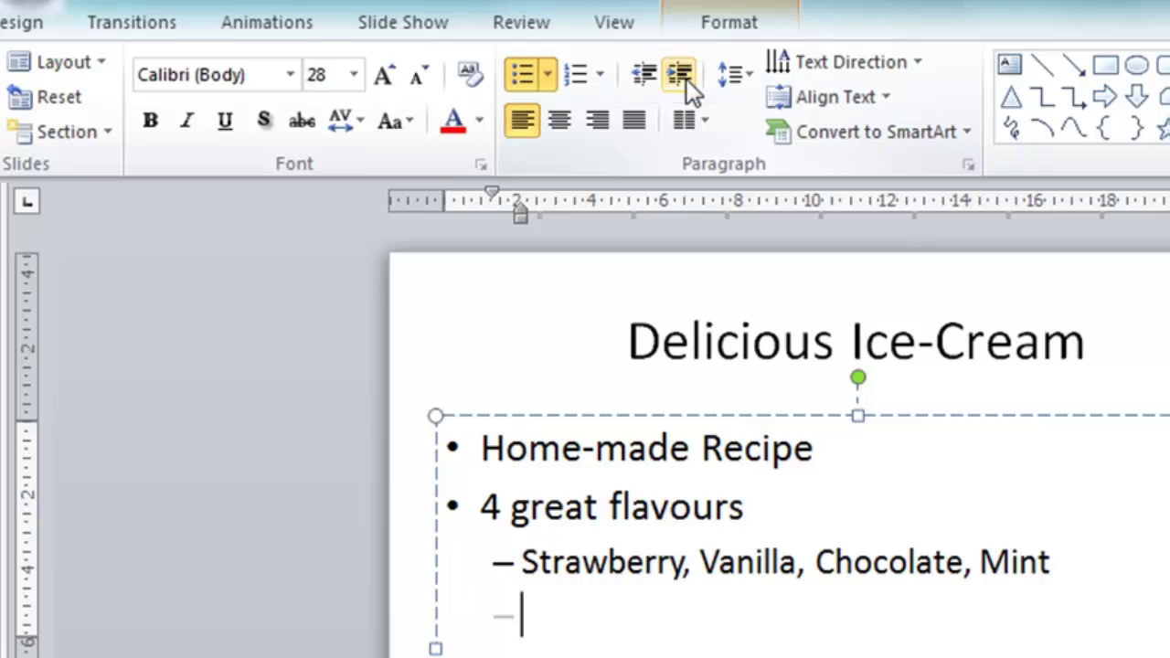
left_click(686, 79)
left_click(686, 76)
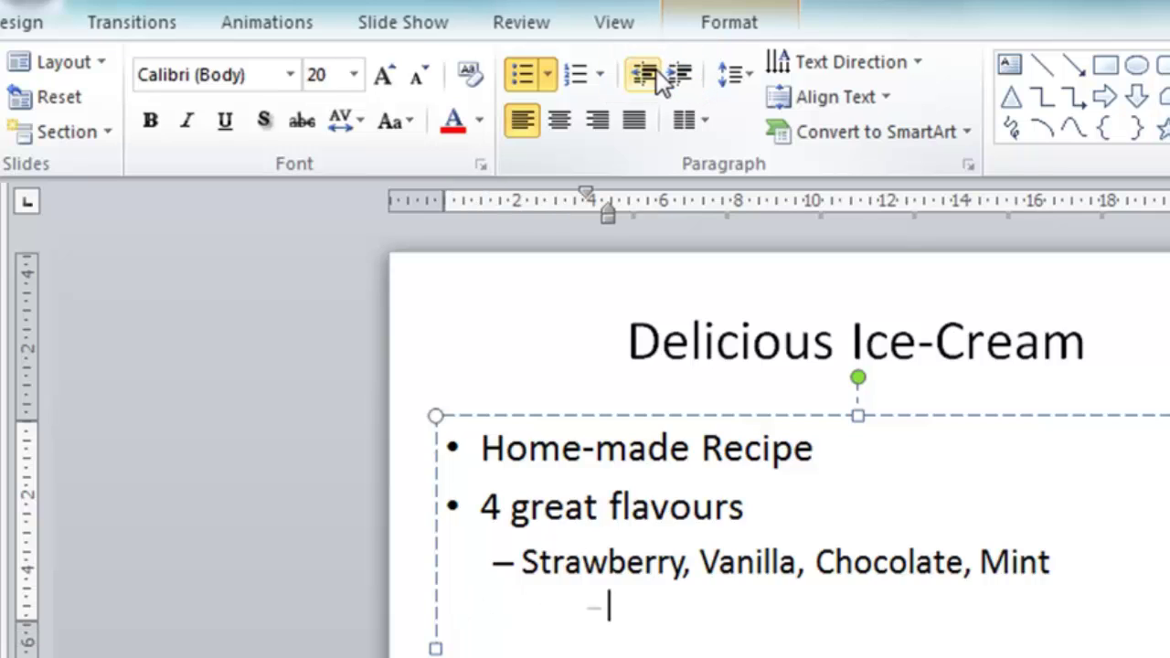
left_click(656, 69)
left_click(656, 70)
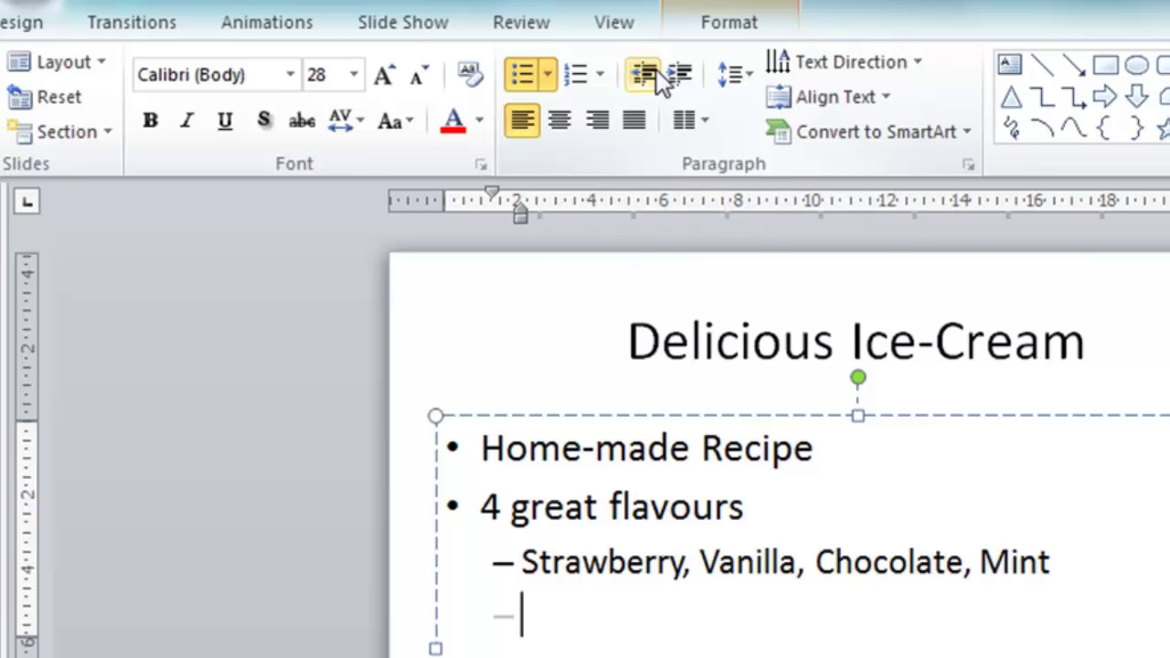
left_click(656, 69)
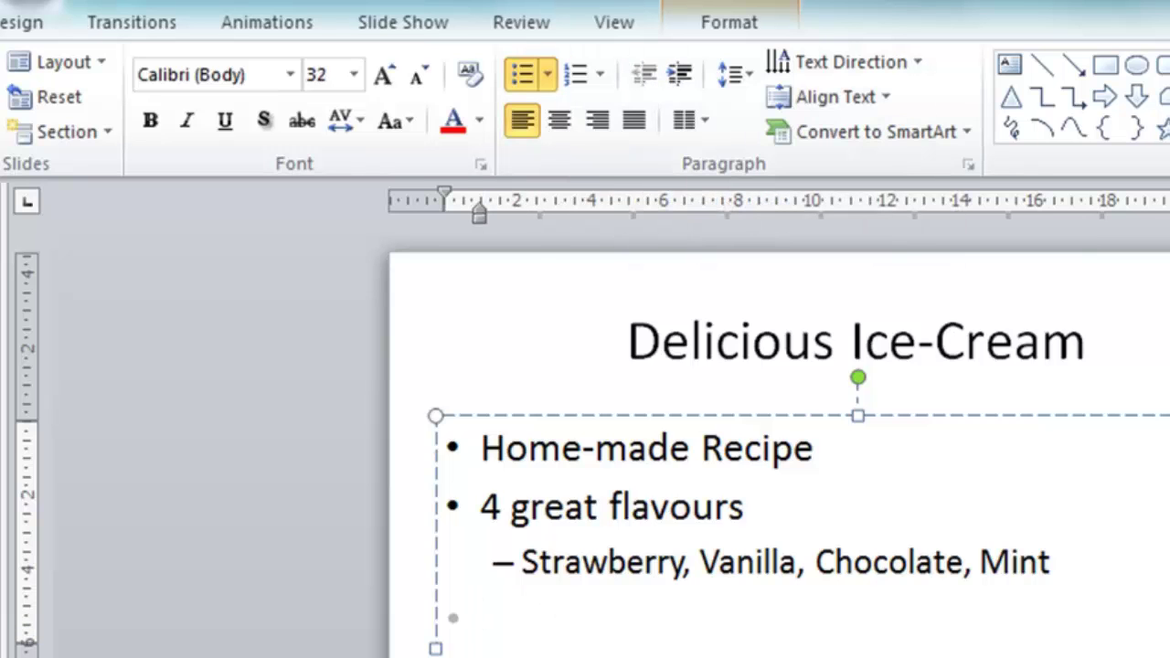
Type 'Buy 2 get a 3rd free!' on the empty main bullet of the ice-cream slide.
type("Buy")
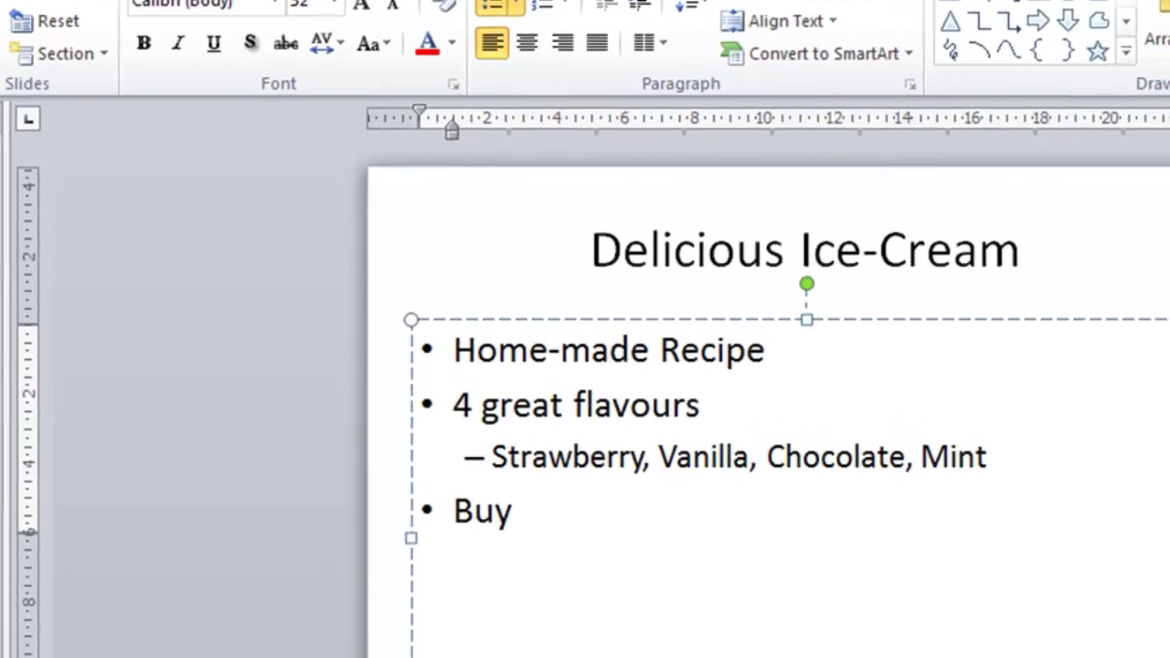
type(" 2 ge")
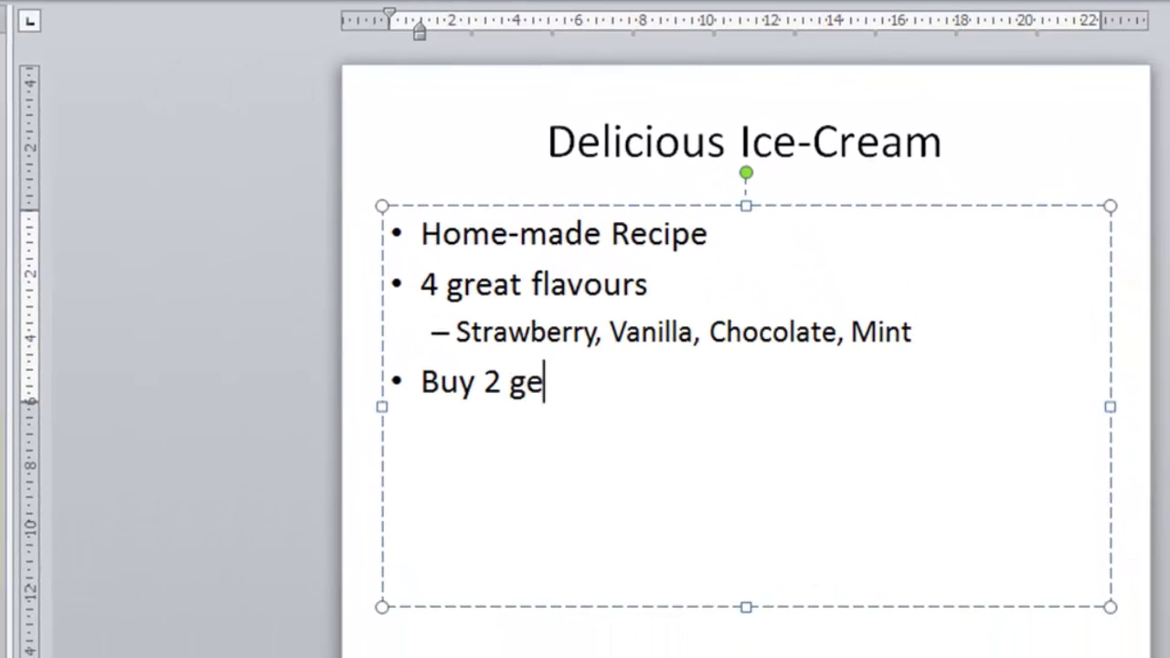
type("t a 3rd fr")
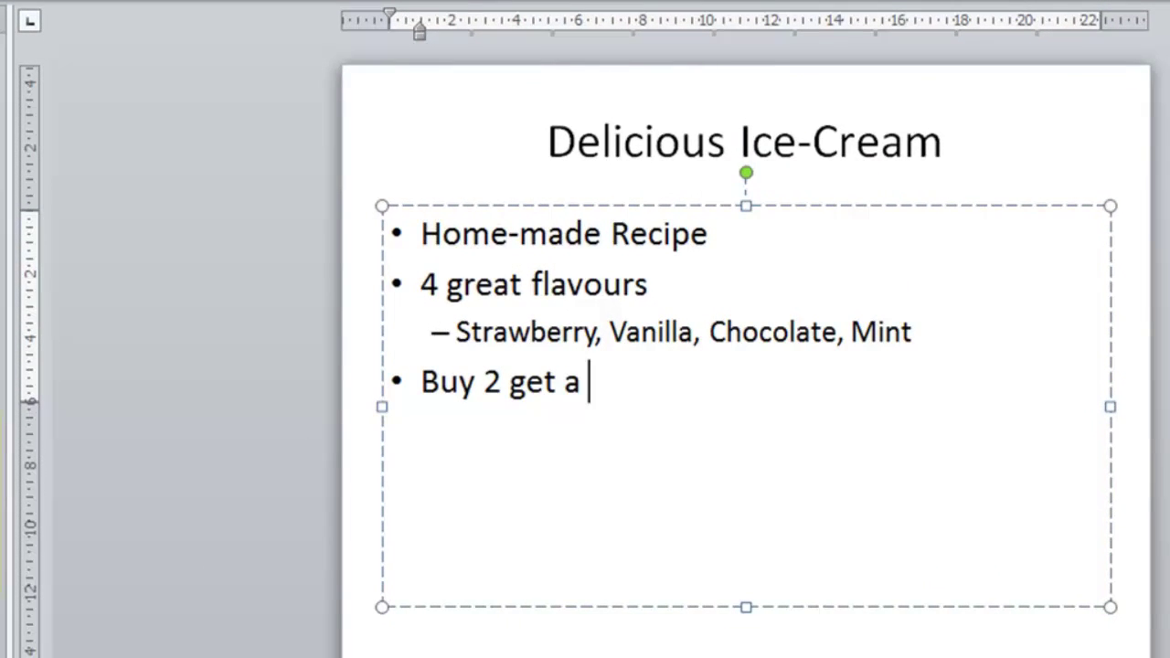
type("ee!")
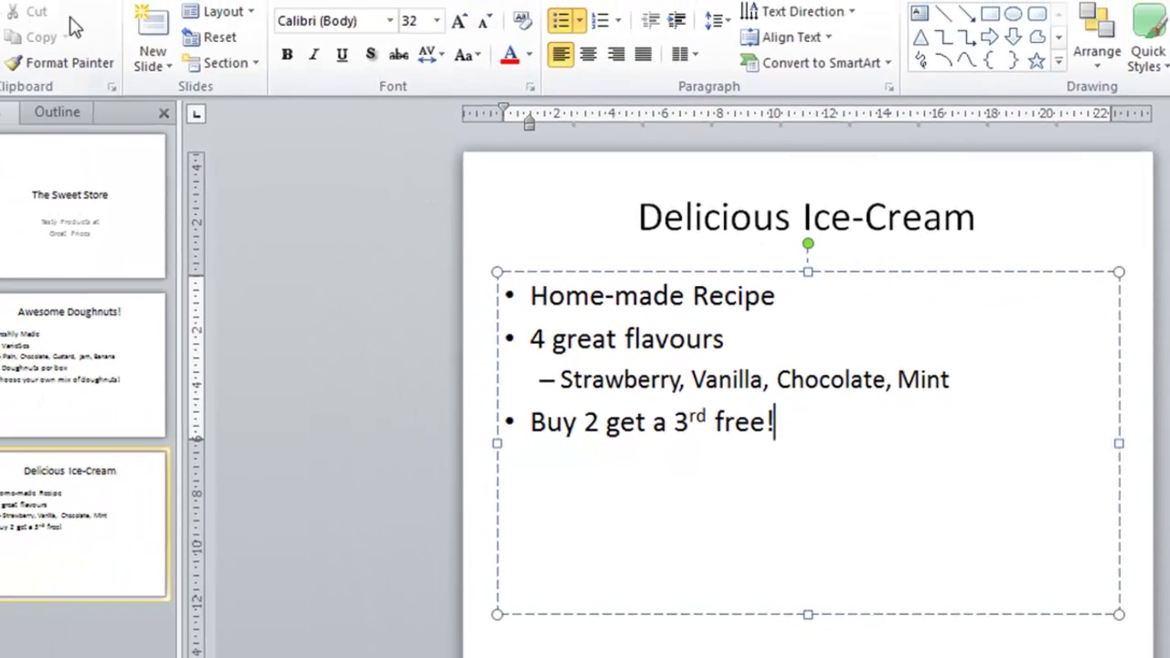
Insert a fourth slide and title it 'Thirst Quenching Soda'.
left_click(146, 45)
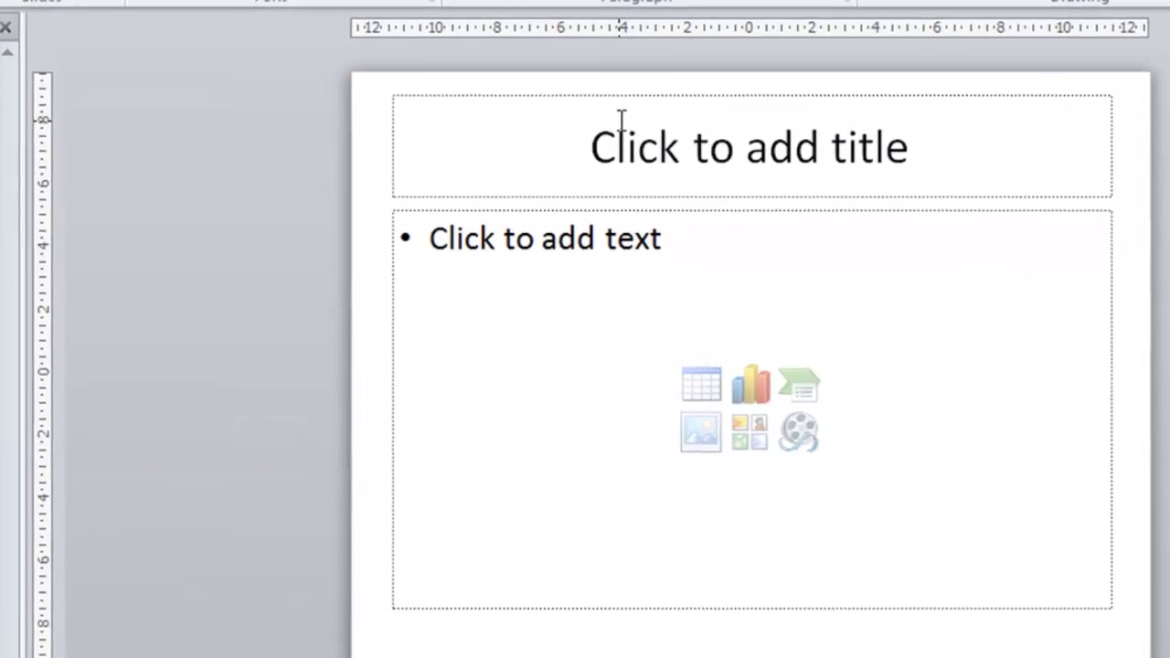
left_click(622, 120)
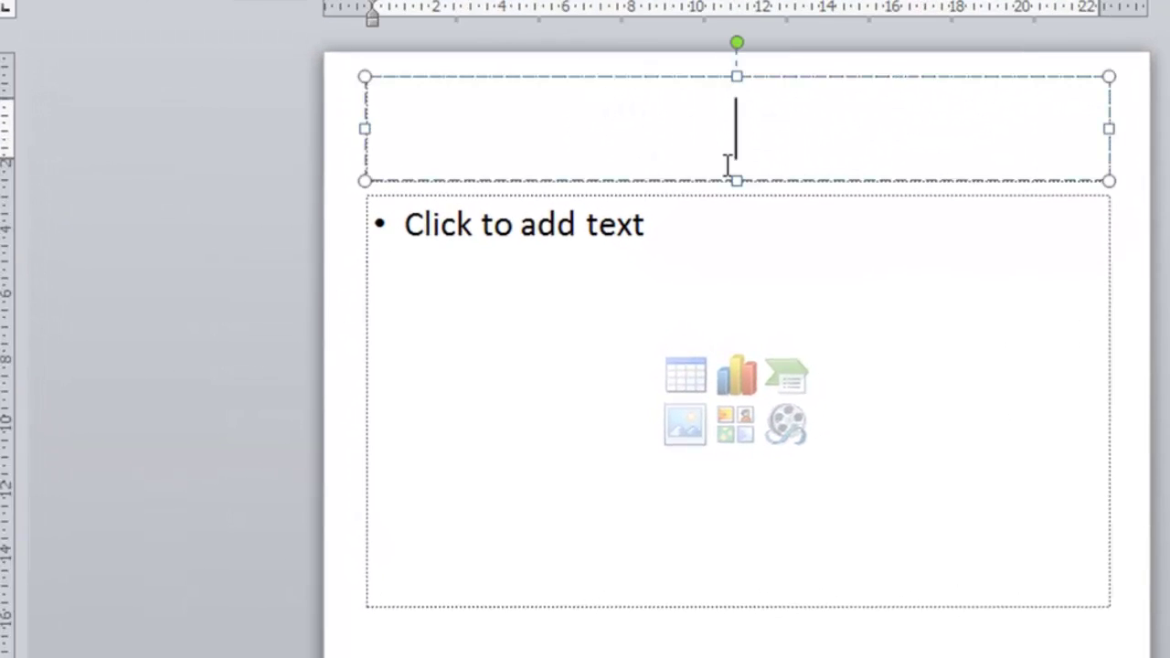
type("Thirst ")
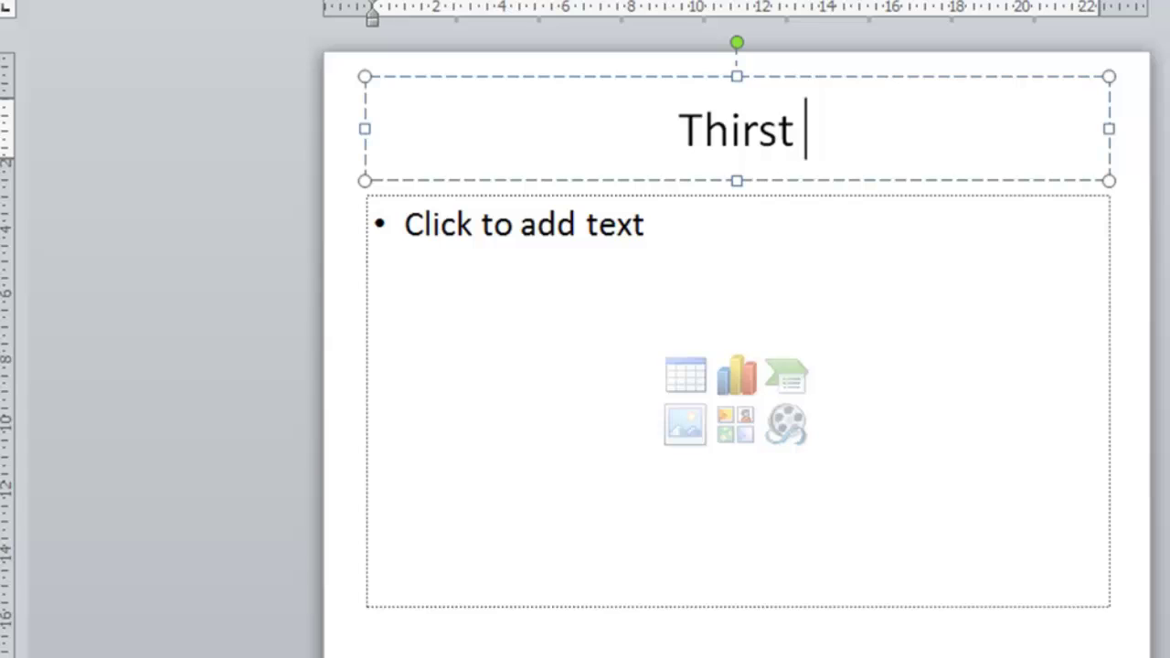
type("Quenching ")
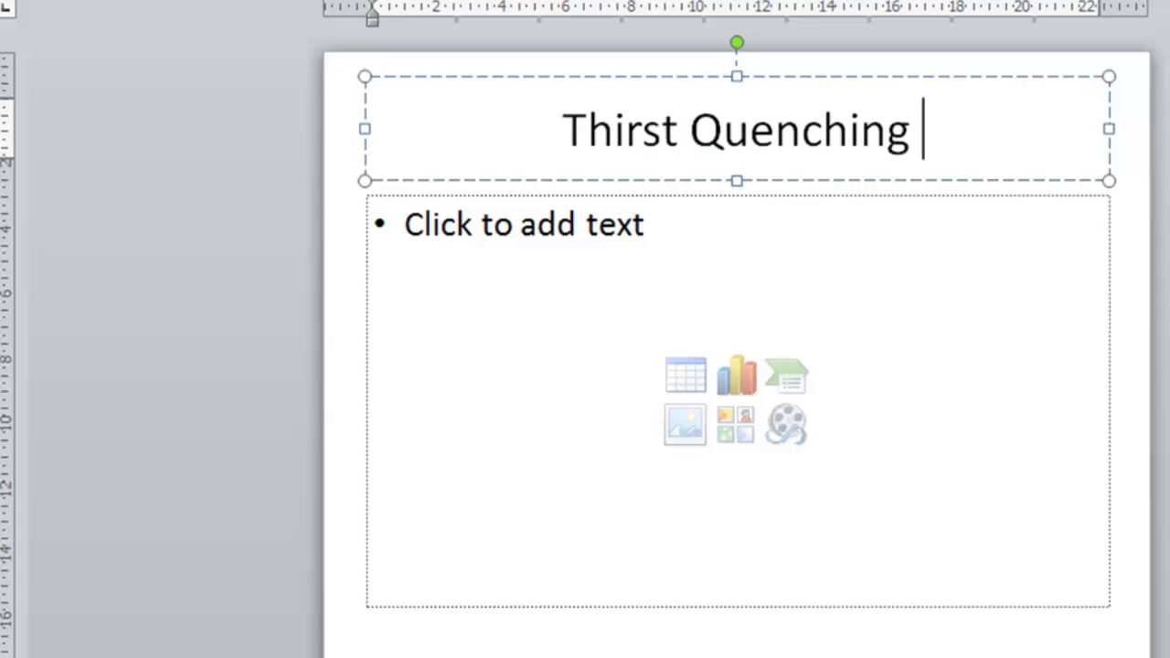
type("Soda")
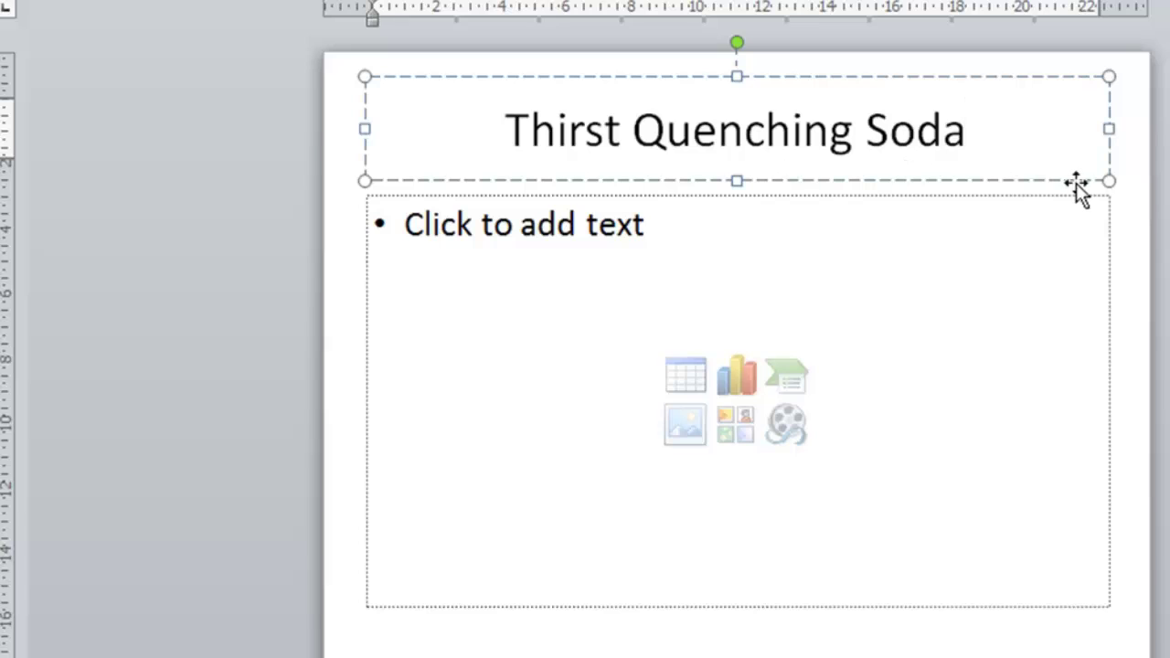
Type the bullet '3 Great Flavours' with the sub-bullet 'Strawberry, Lemon, Apple'.
left_click(527, 231)
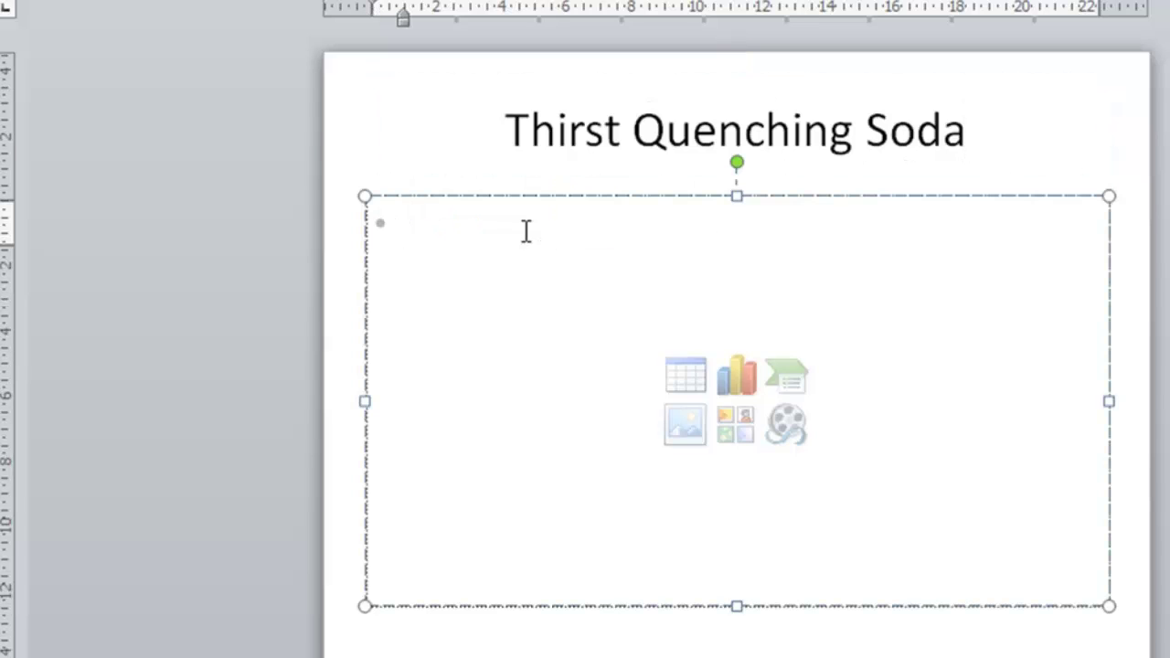
type("3 great")
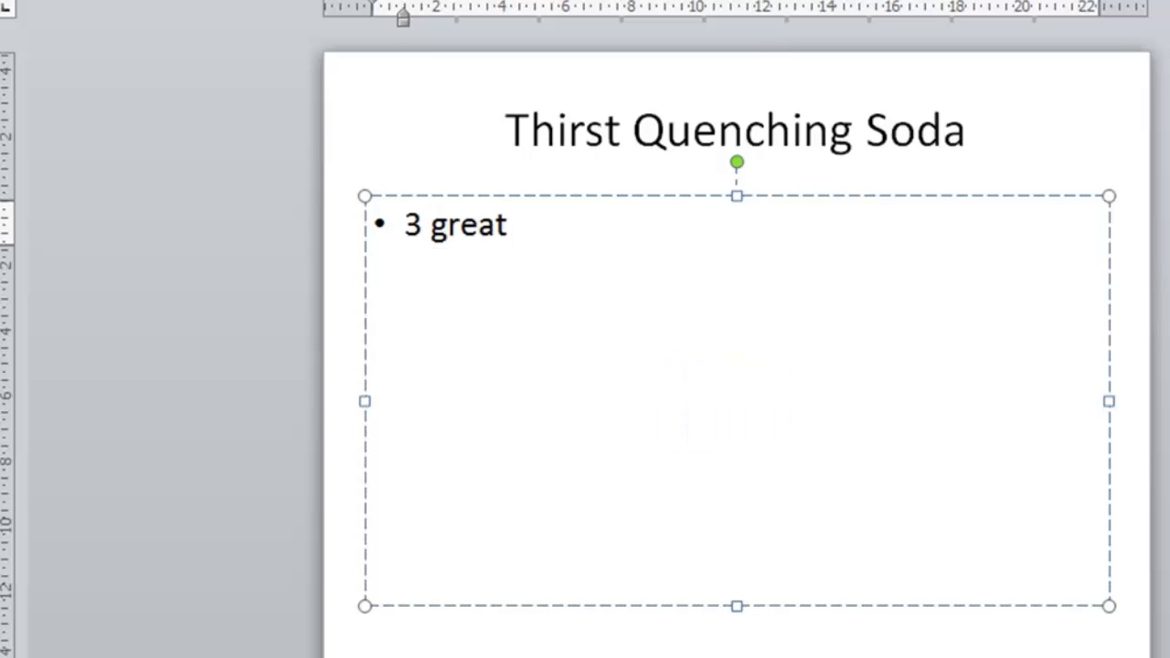
type(" Flavours")
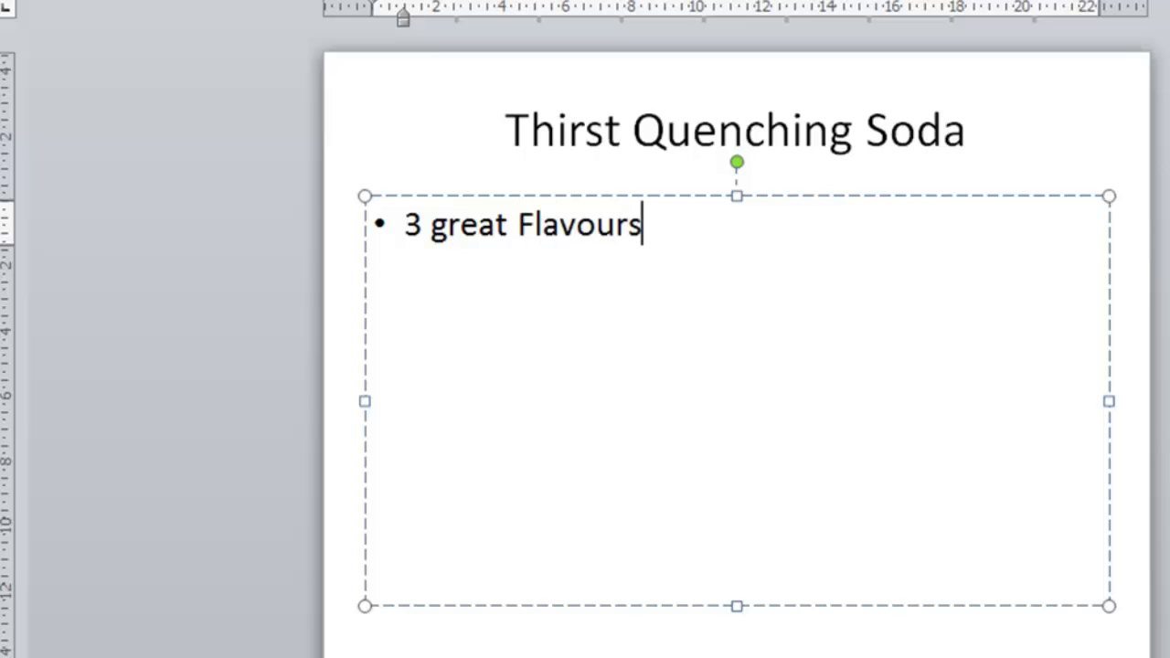
key("Left")
key("Left")
key("Left")
key("Left")
key("Left")
key("Left")
key("Left")
key("Left")
key("Left")
key("Left")
key("Left")
key("Left")
key("Left")
key("Left")
type("G")
key("Delete")
key("End")
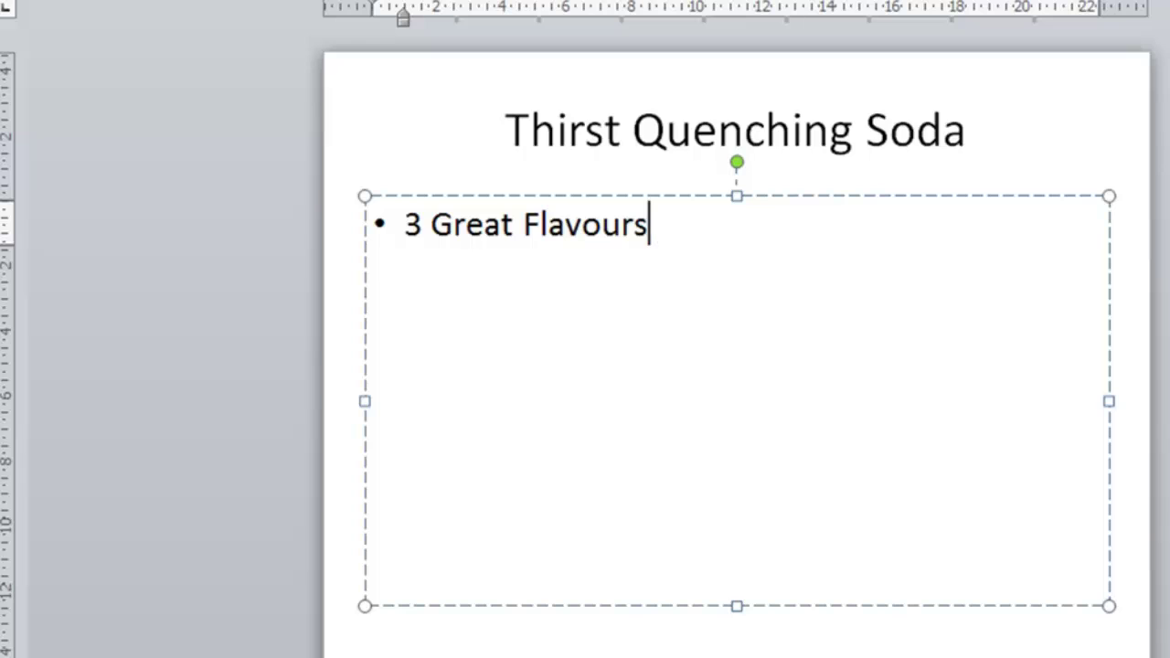
key("Return")
key("Tab")
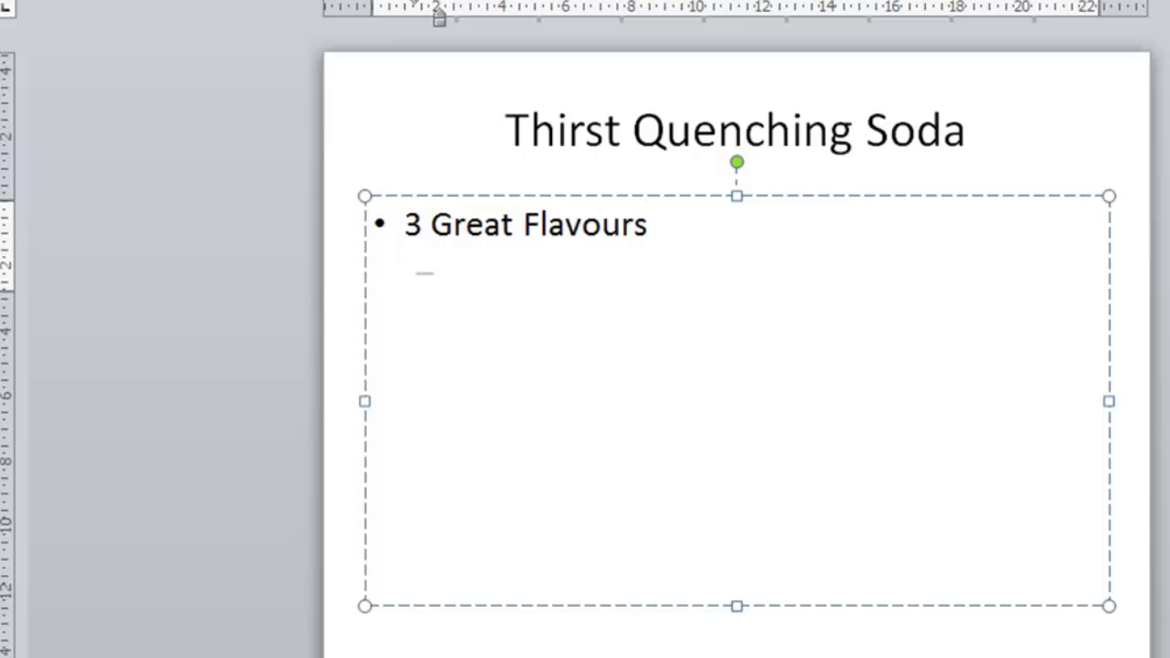
type("Straw")
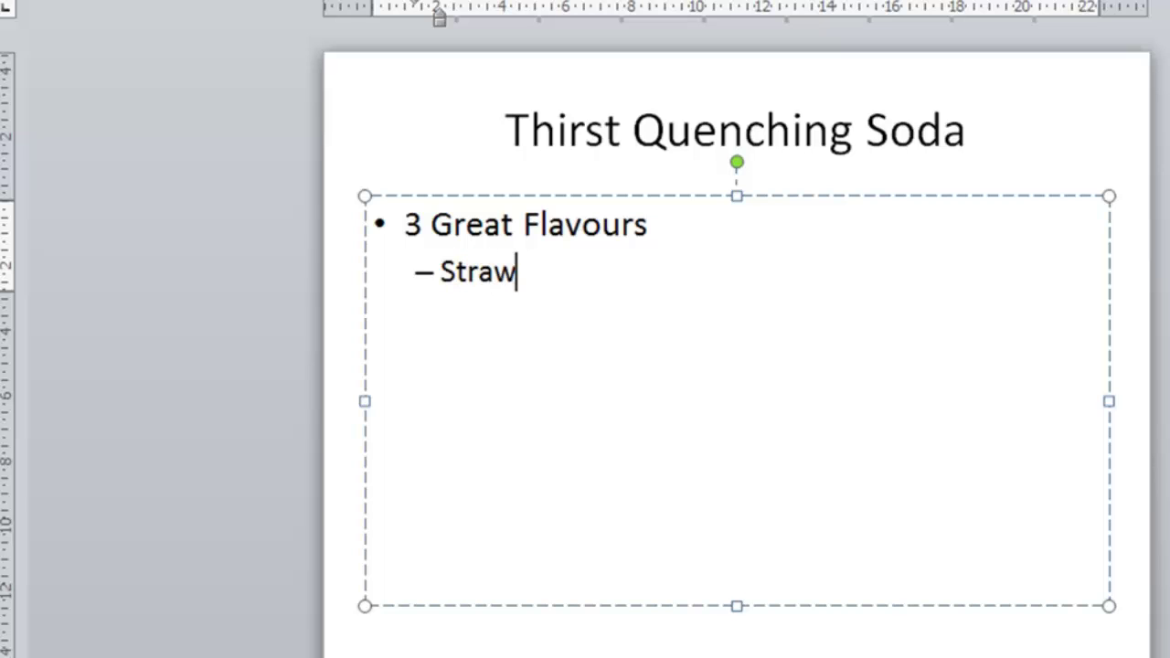
type("berry, ")
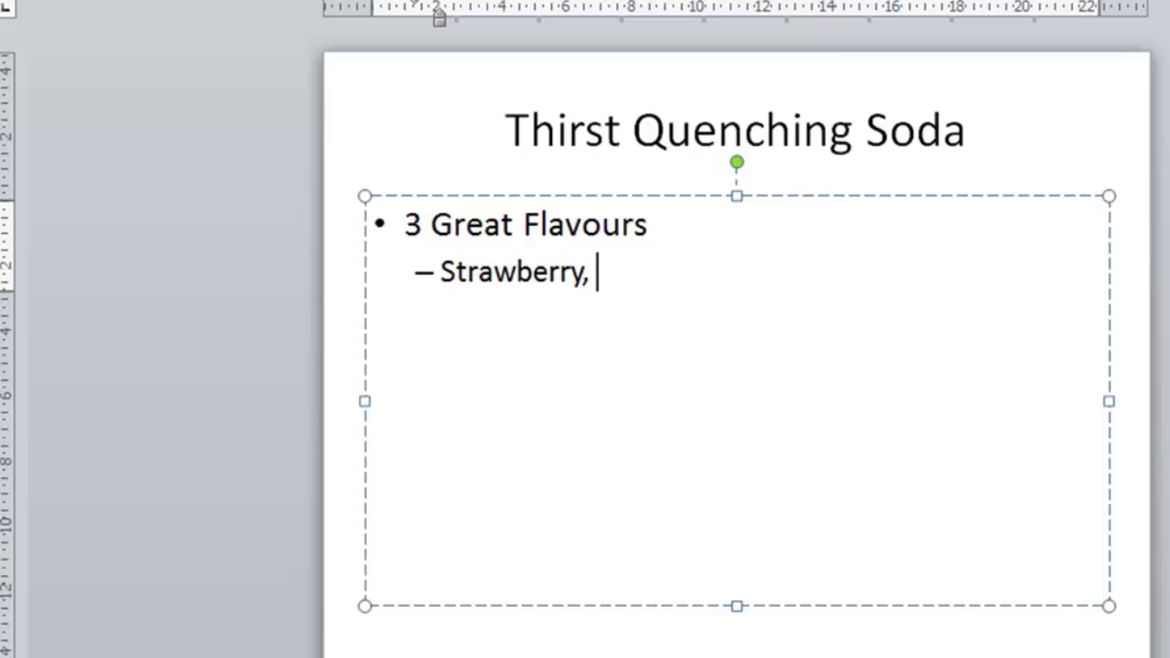
type("Lemon, ")
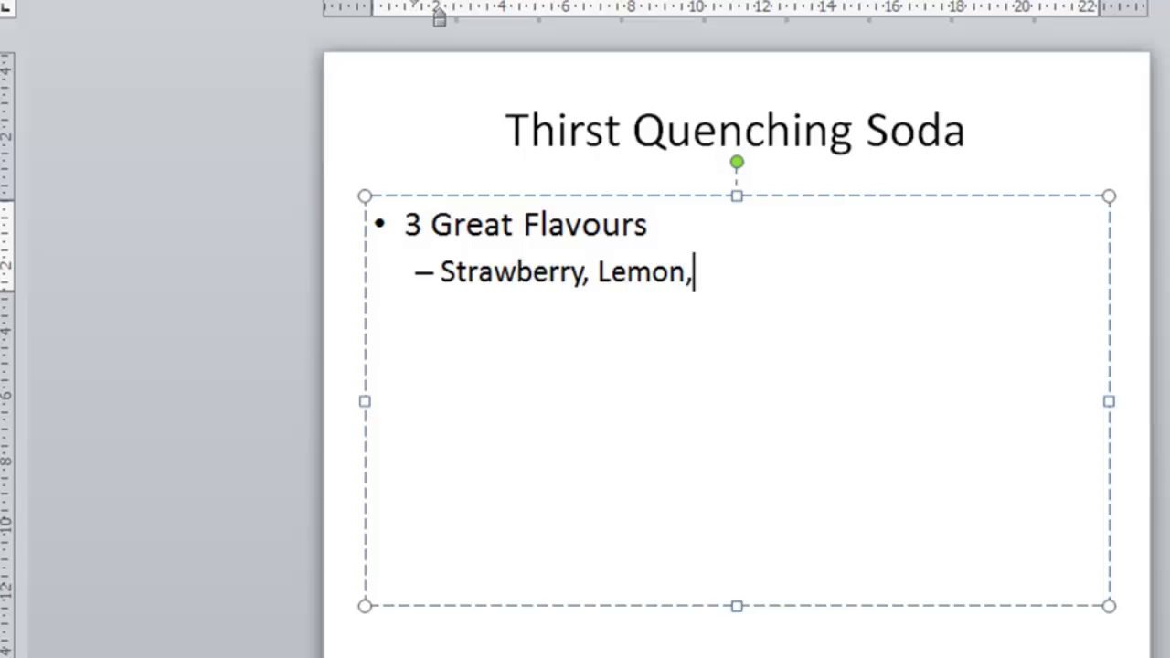
type("Apple")
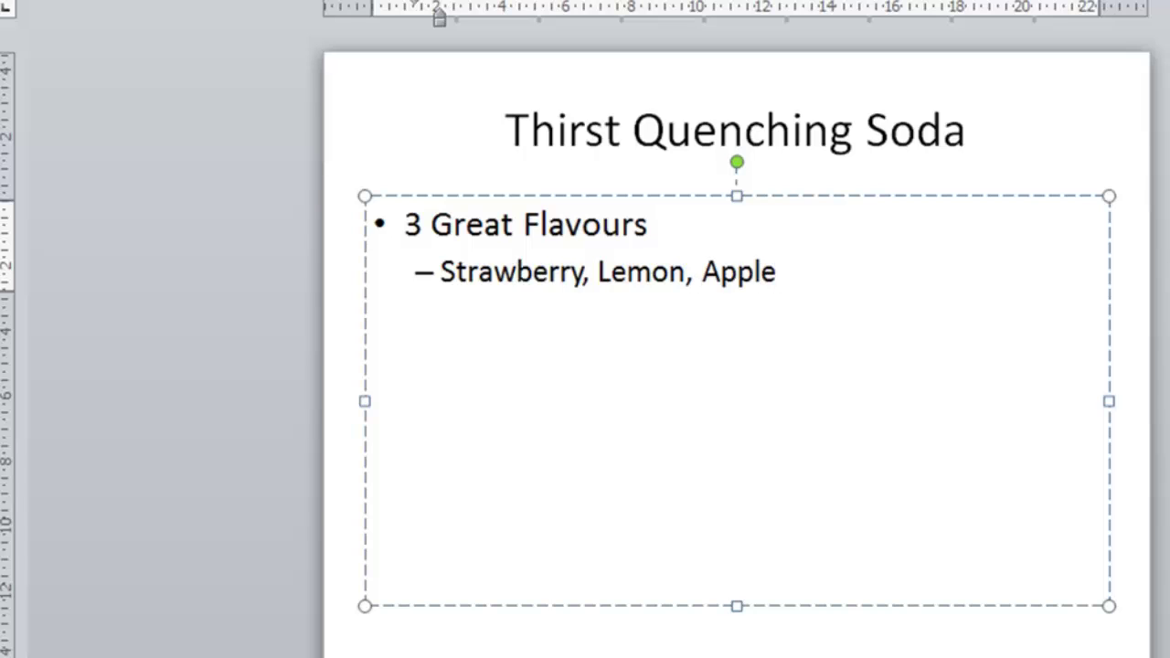
Add top-level bullets 'Natural Ingredients' and 'Small, medium and large bottles'.
key("Return")
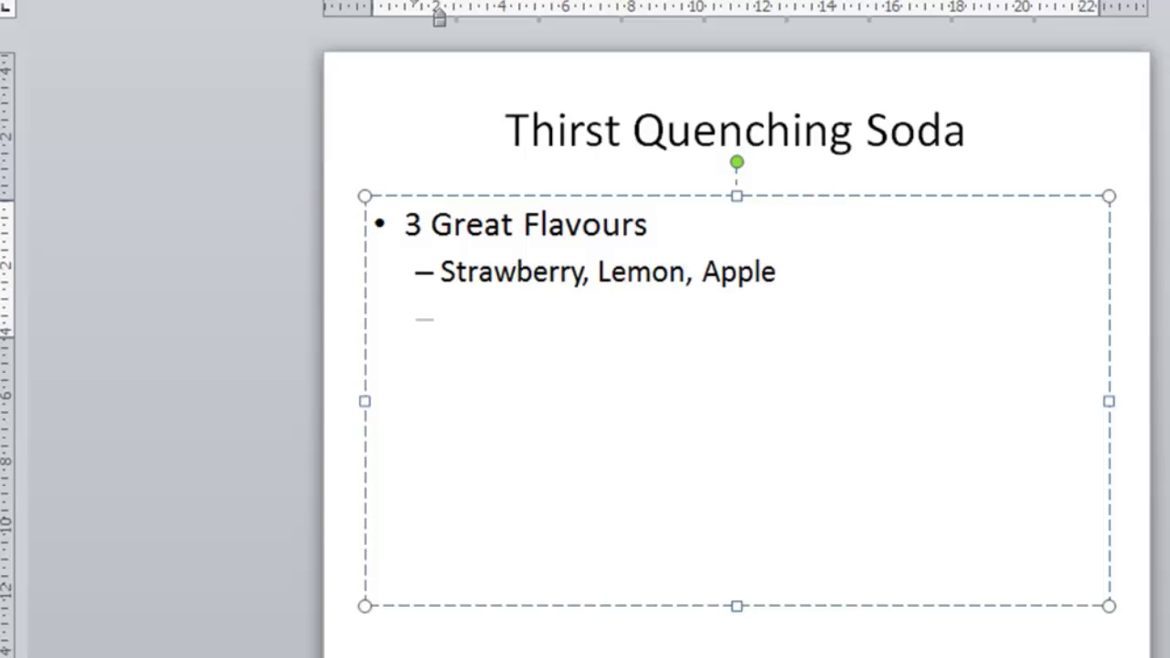
key("shift+Tab")
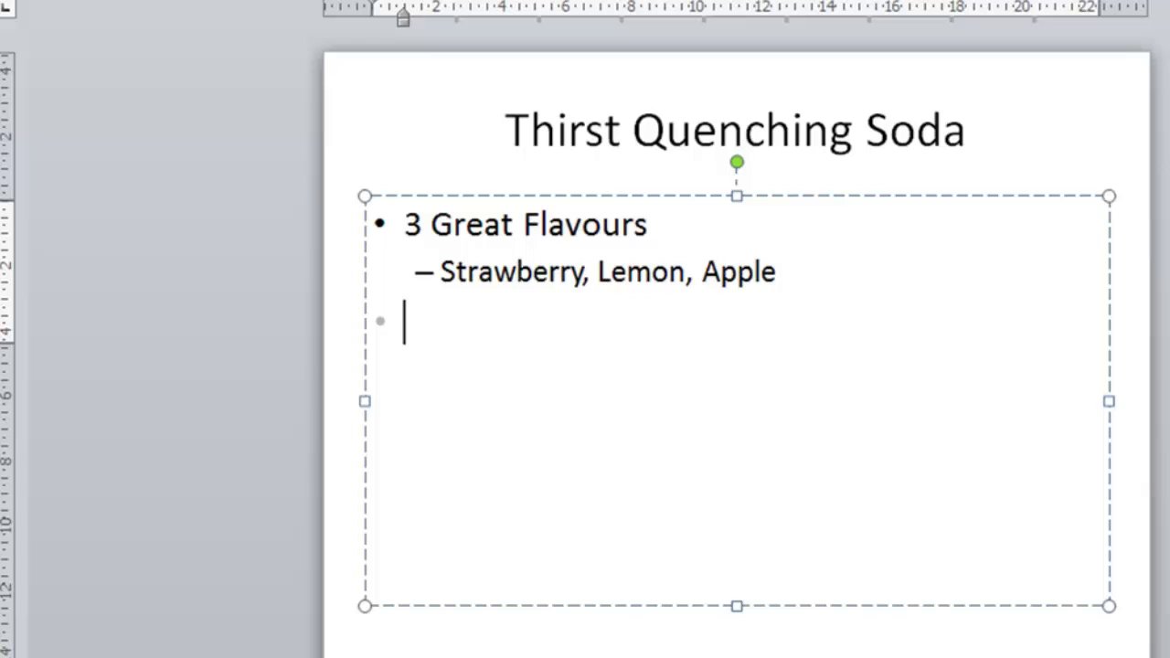
type("Natural")
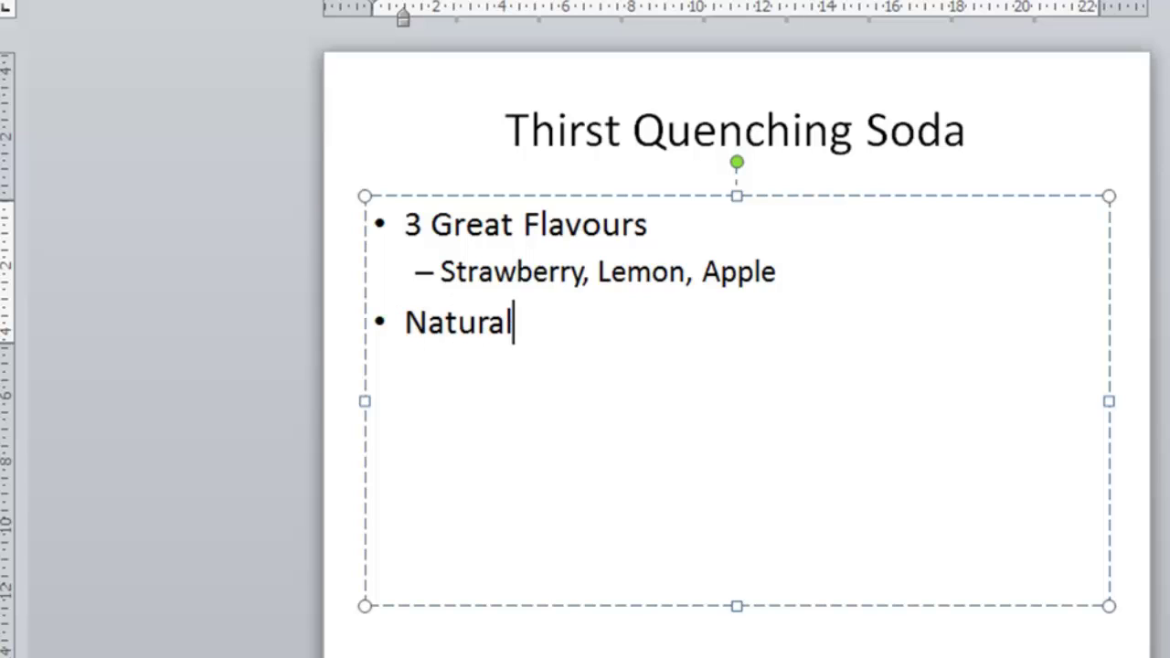
type(" Ingredients")
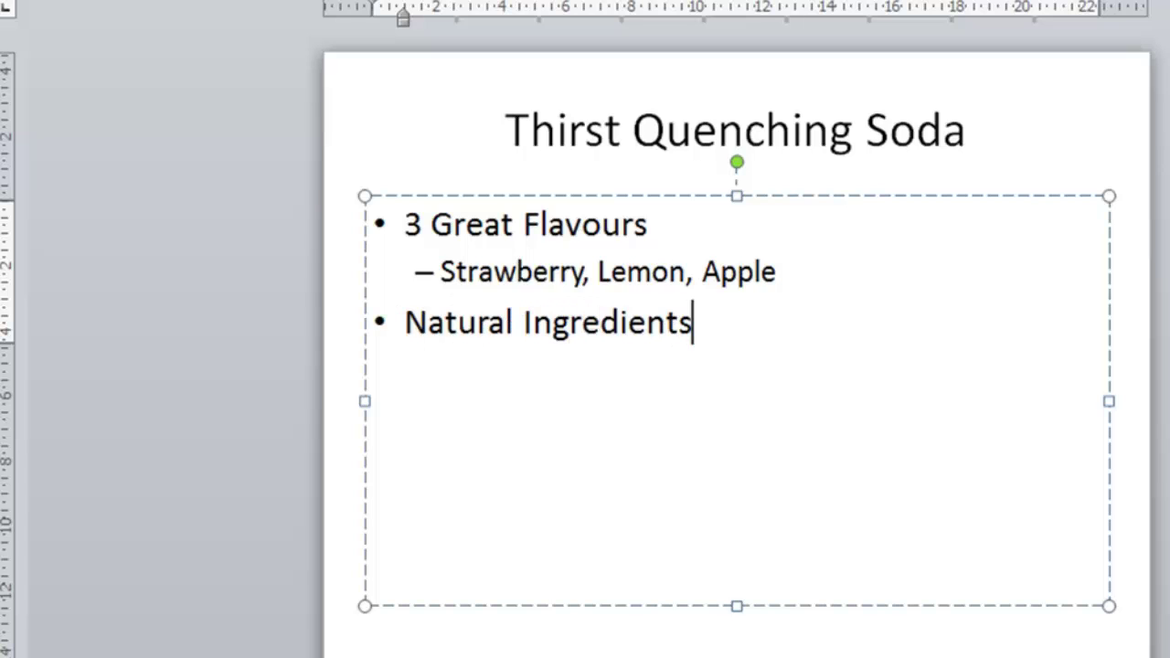
key("Return")
type("S")
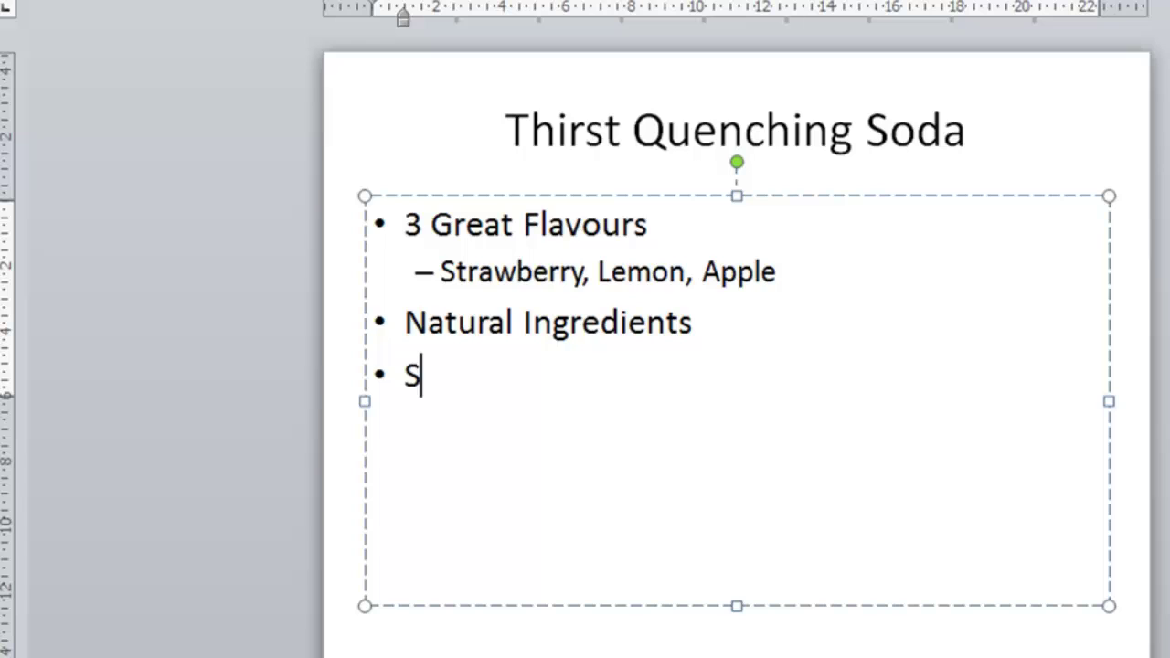
type("mall, medium ")
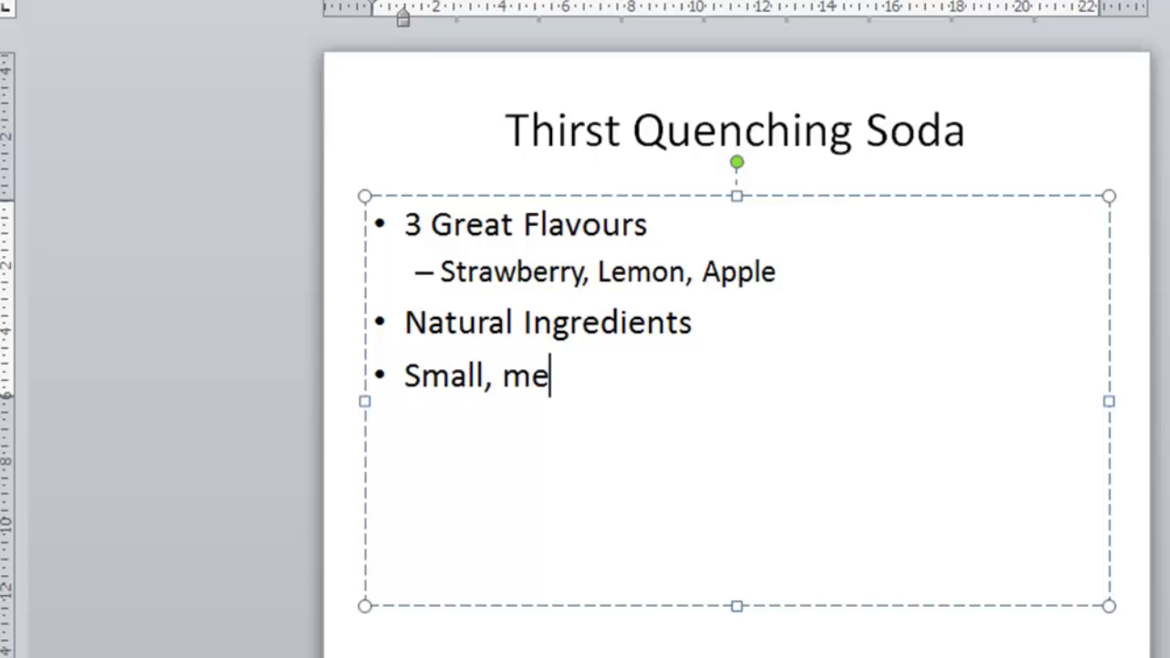
type("and large bott")
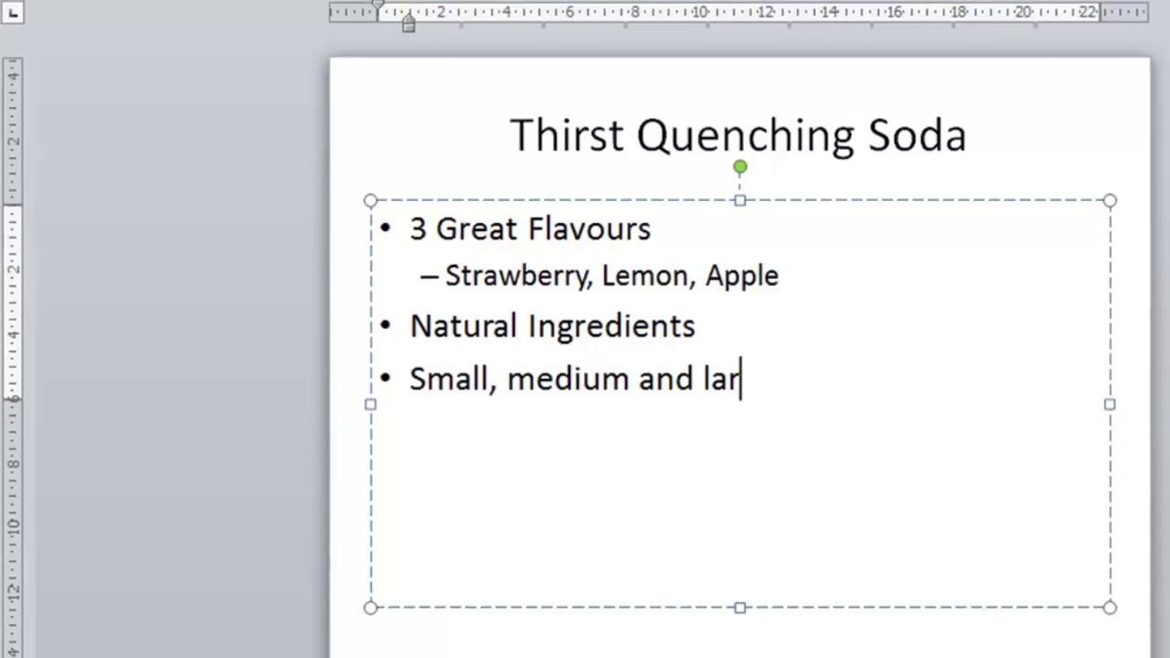
type("les")
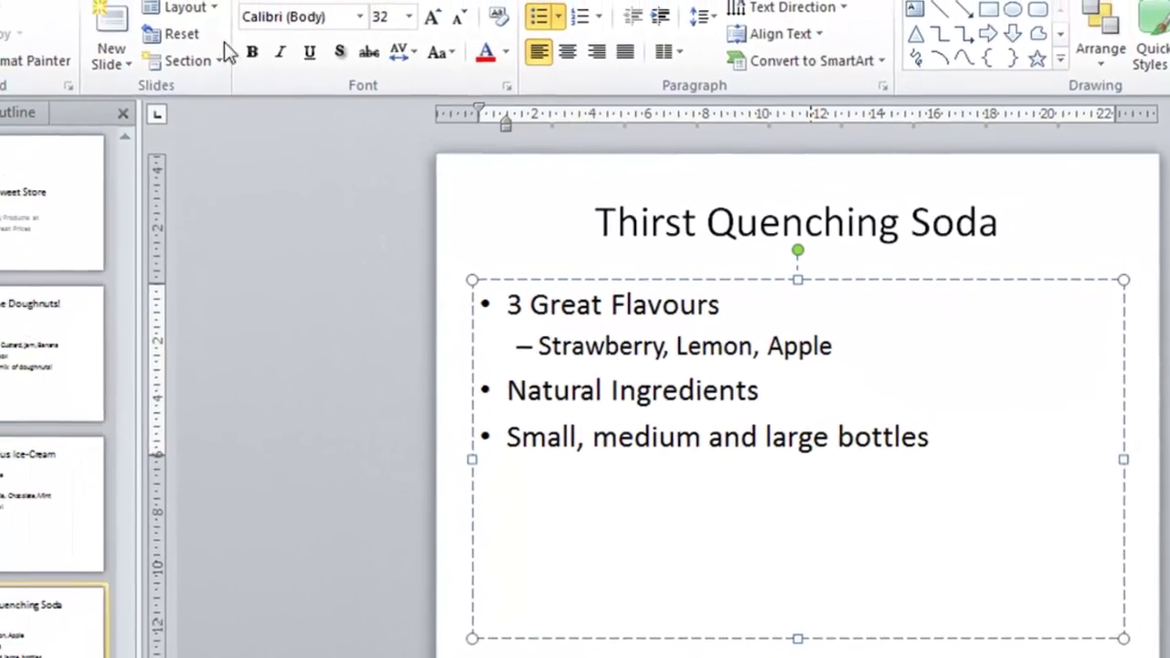
Insert a fifth slide after the soda slide and give it the Blank layout.
left_click(111, 18)
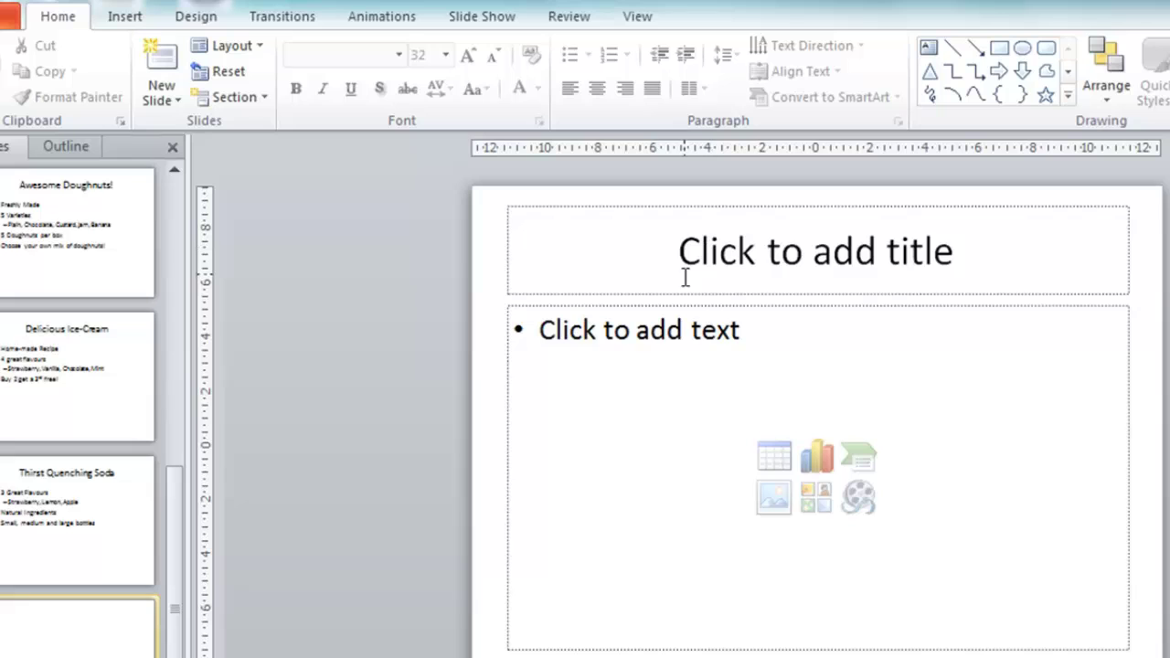
left_click(262, 57)
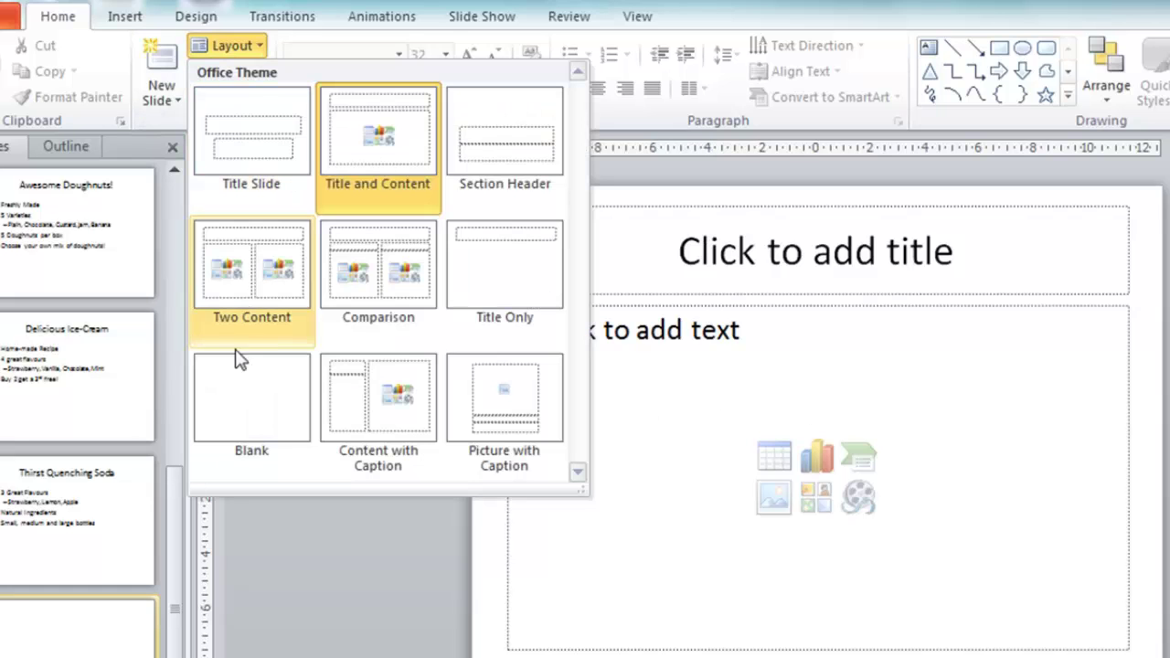
left_click(235, 400)
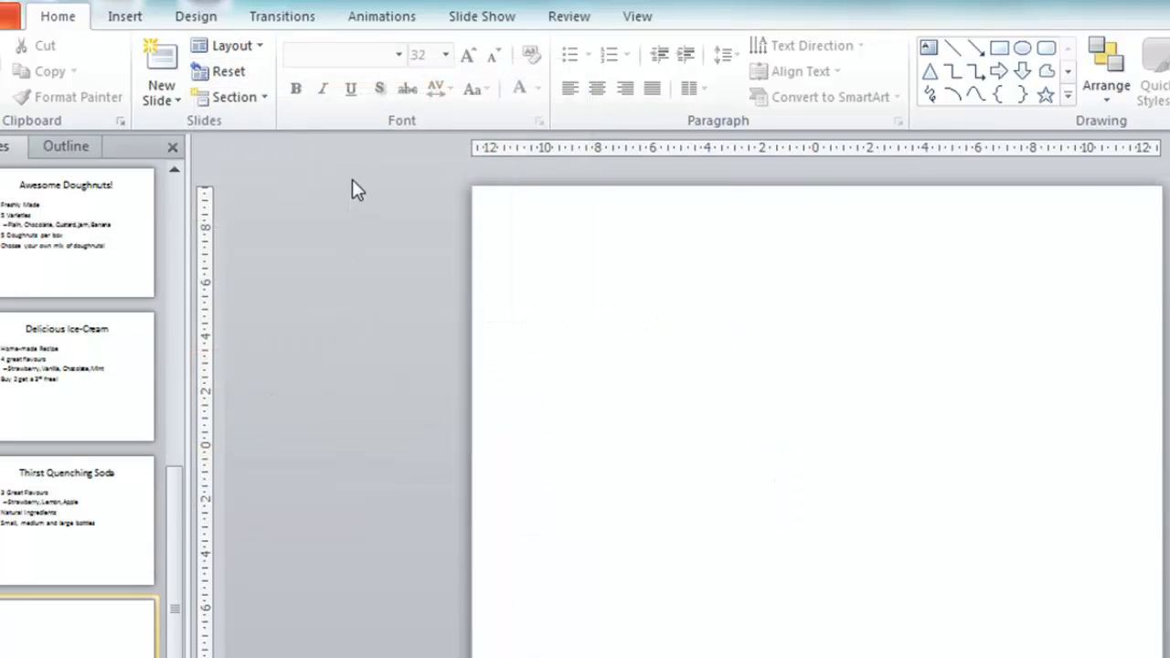
Add a text box reading 'Great Offers in Store' with 'Every Day!' on a second line.
left_click(123, 18)
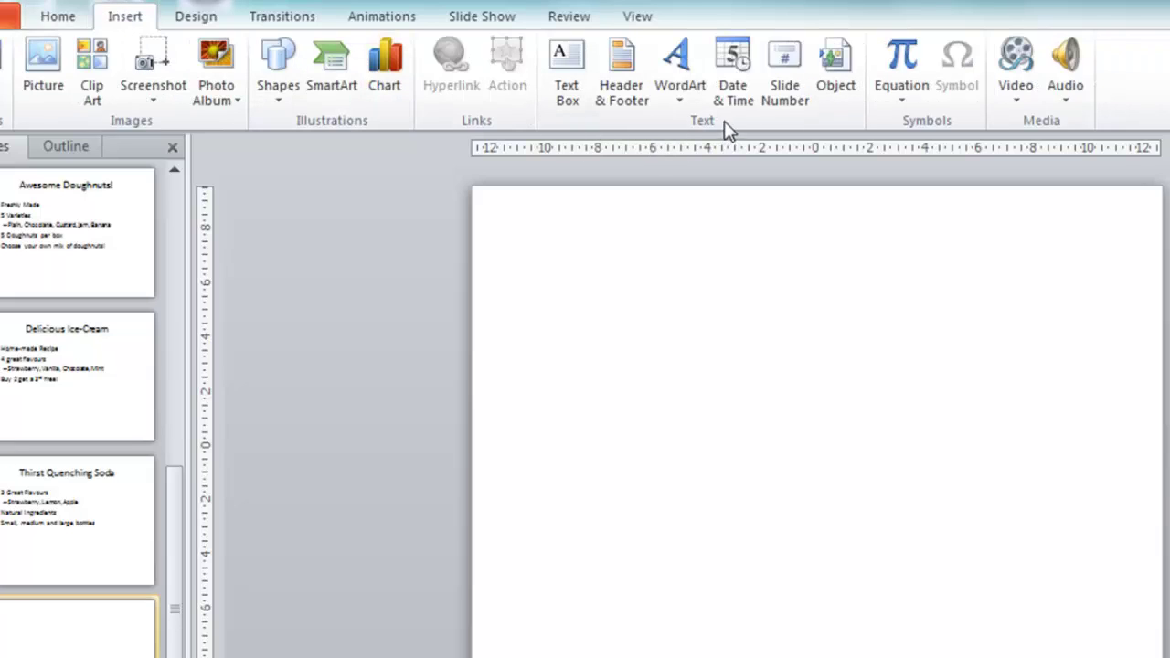
left_click(574, 68)
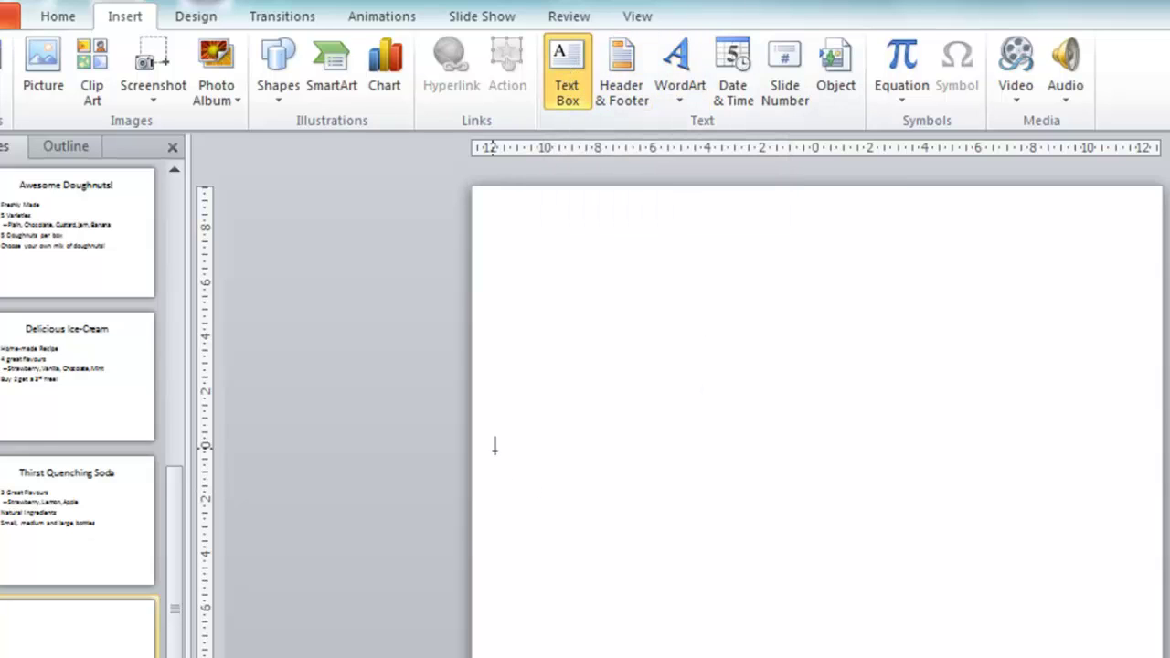
left_click(601, 328)
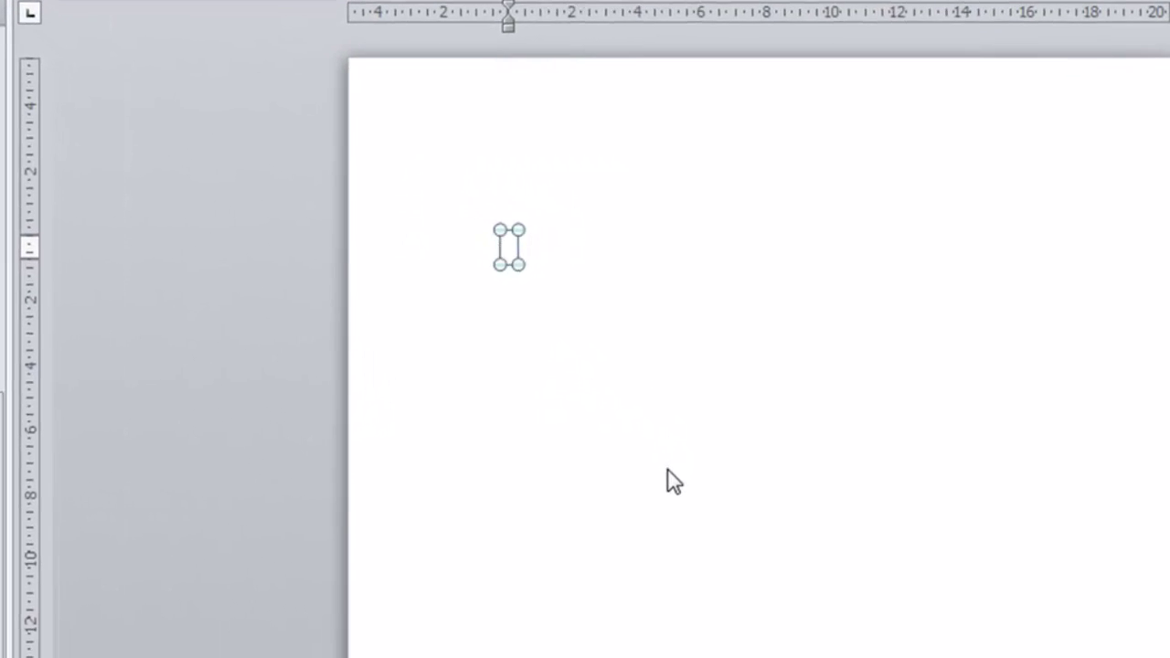
type("Grea")
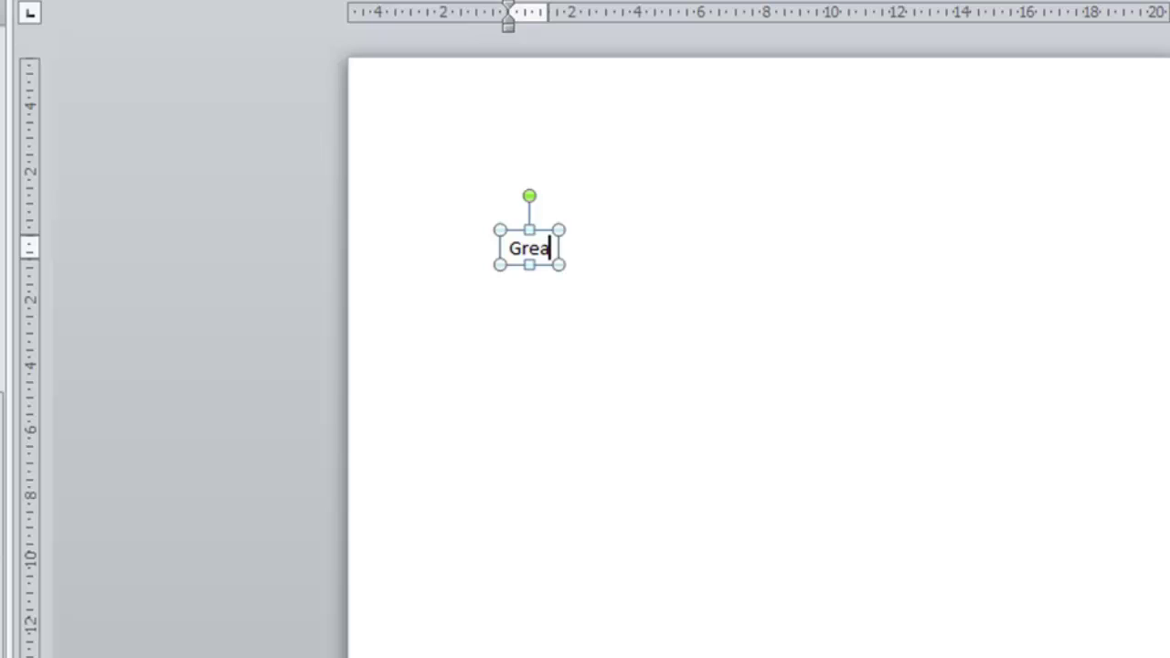
type("t Offers")
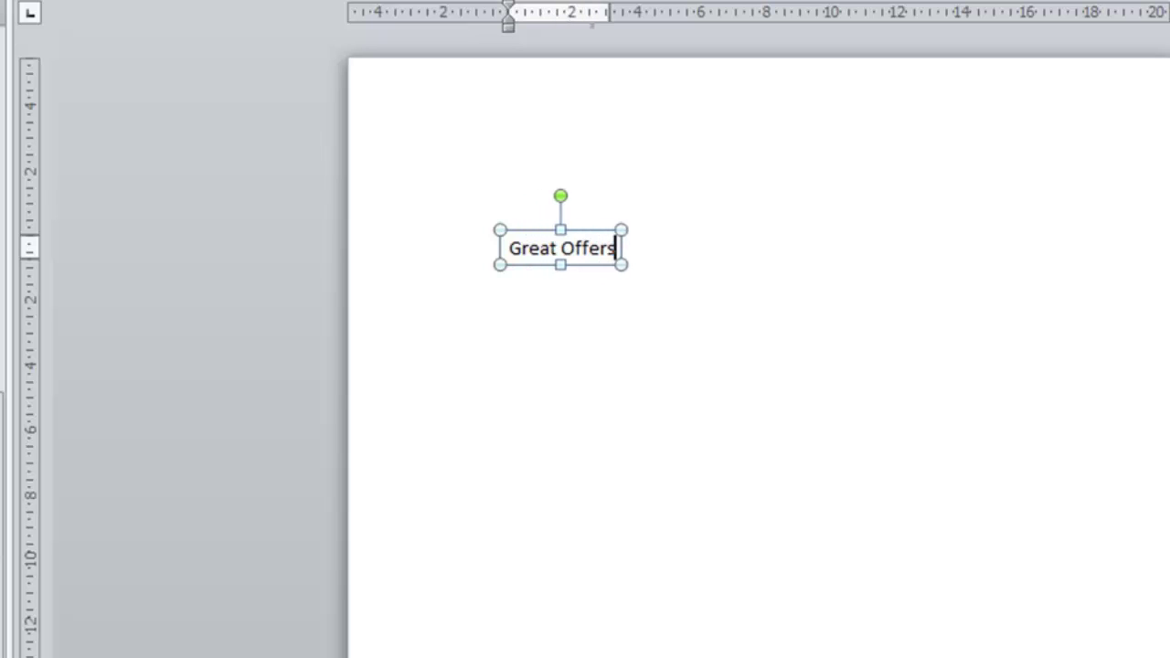
type(" in Sto")
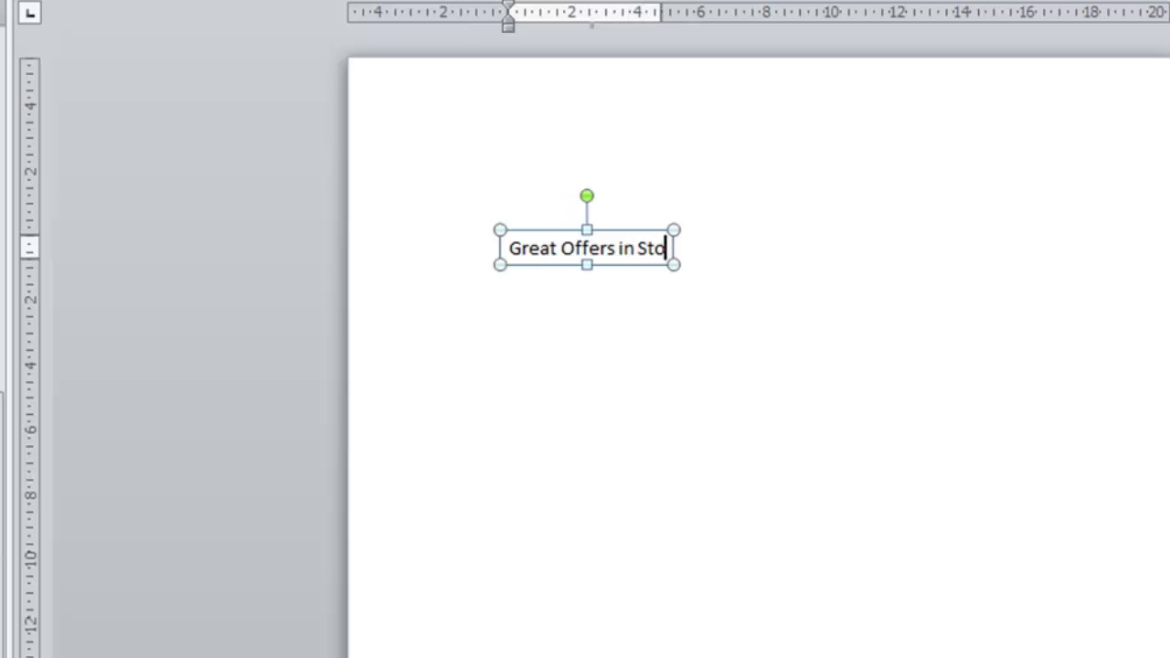
type("t")
key("BackSpace")
type("re")
key("Return")
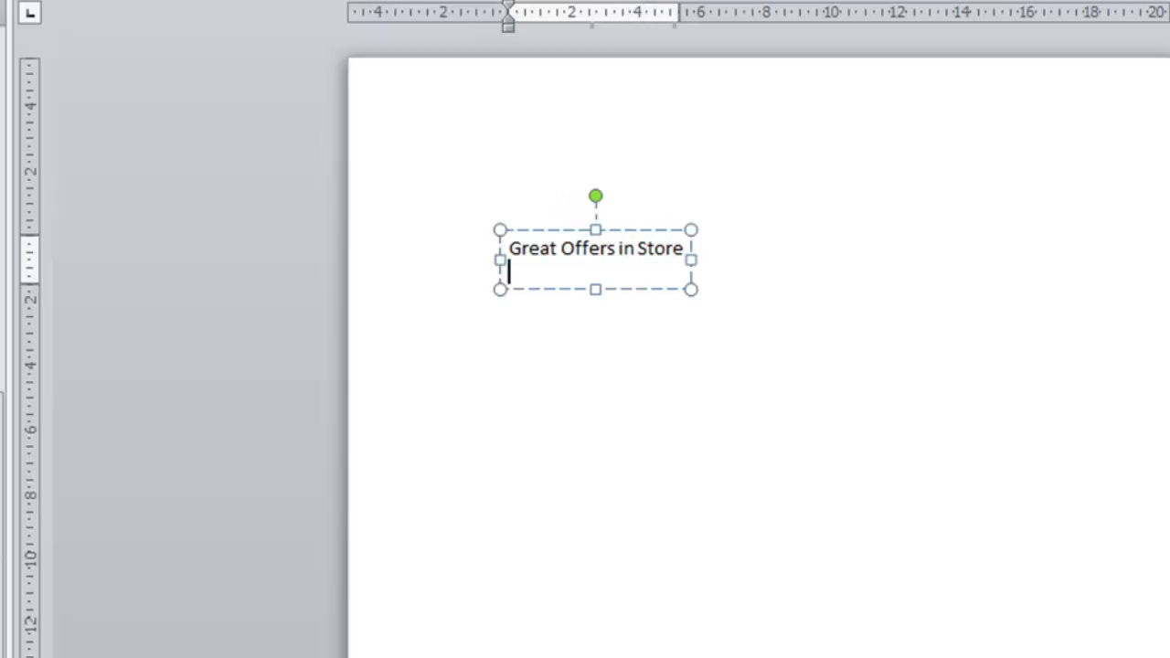
type("Every Da")
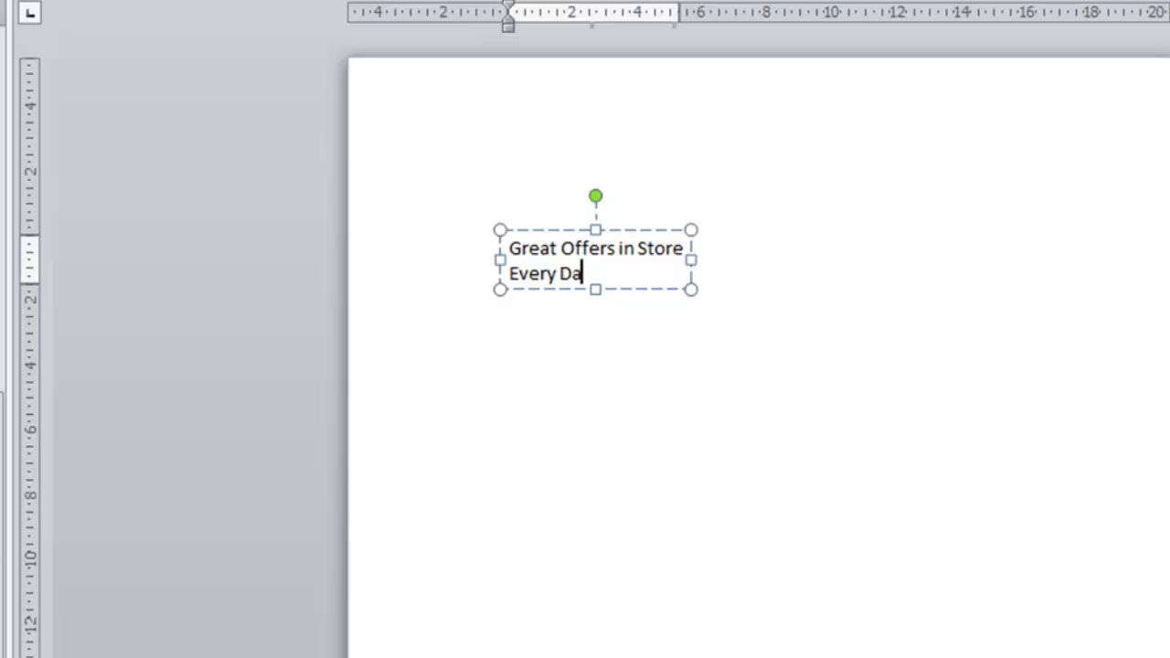
type("y!")
Drag the Great Offers text box toward the slide's centre and try its rotation handle.
left_click_drag(651, 294, 843, 316)
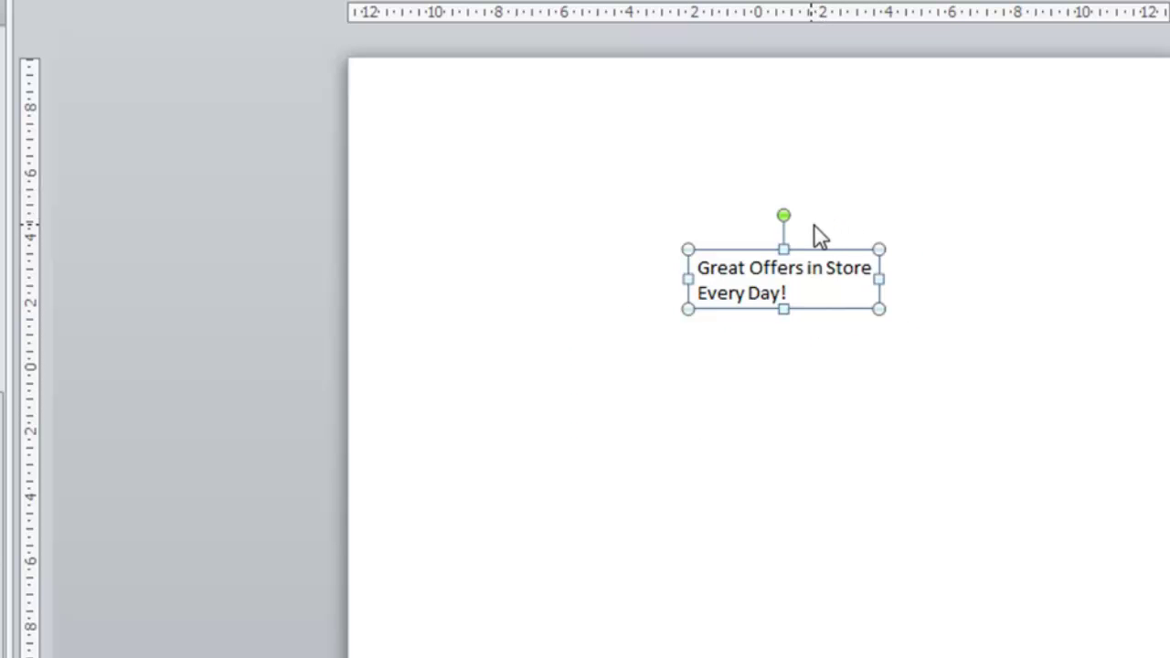
mouse_move(782, 215)
left_mouse_down()
mouse_move(813, 198)
mouse_move(731, 199)
mouse_move(792, 162)
mouse_move(809, 216)
mouse_move(771, 217)
mouse_move(783, 211)
left_mouse_up()
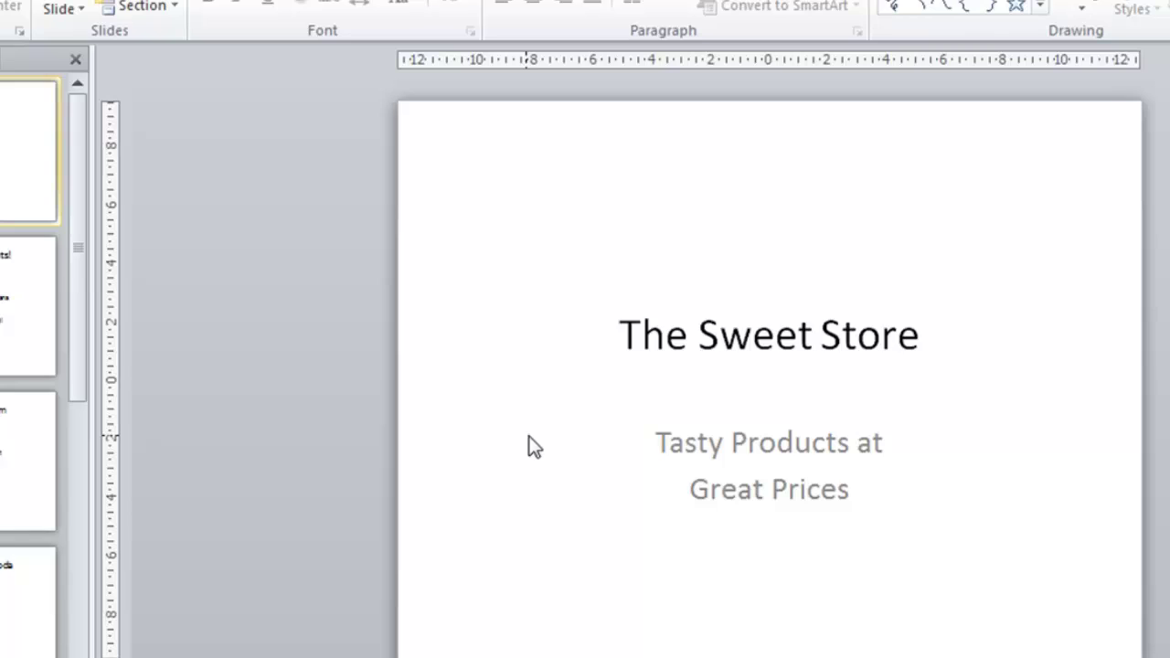
Flip through the doughnut, ice-cream and soda slides, ending back on the title slide.
key("Down")
key("Down")
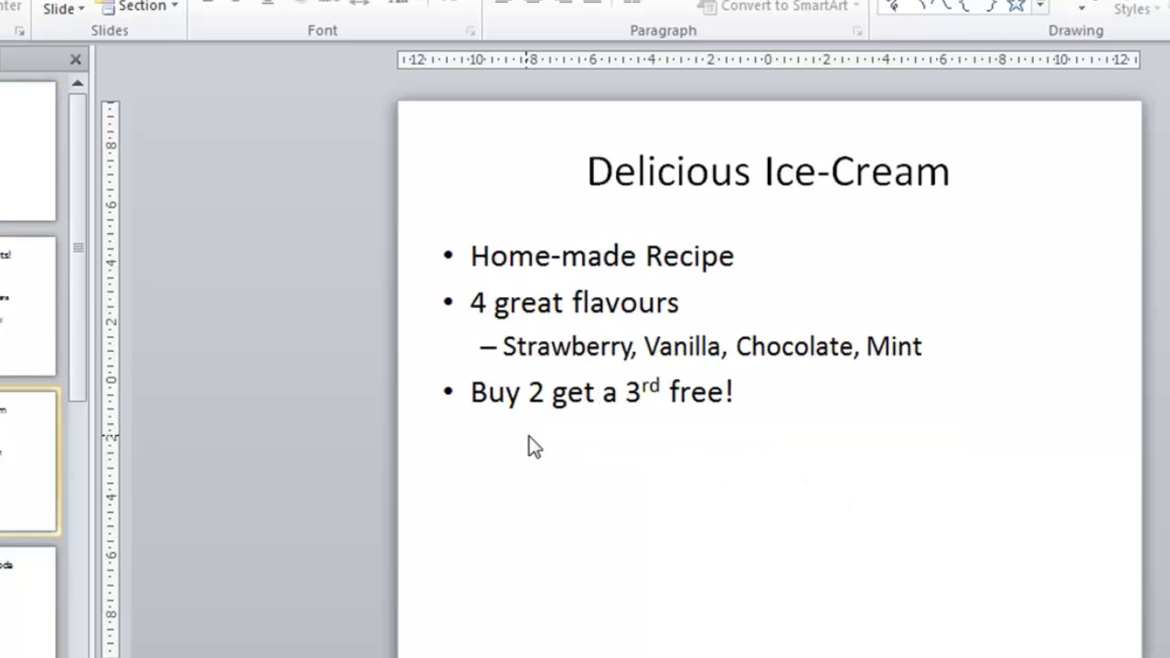
key("Down")
key("Down")
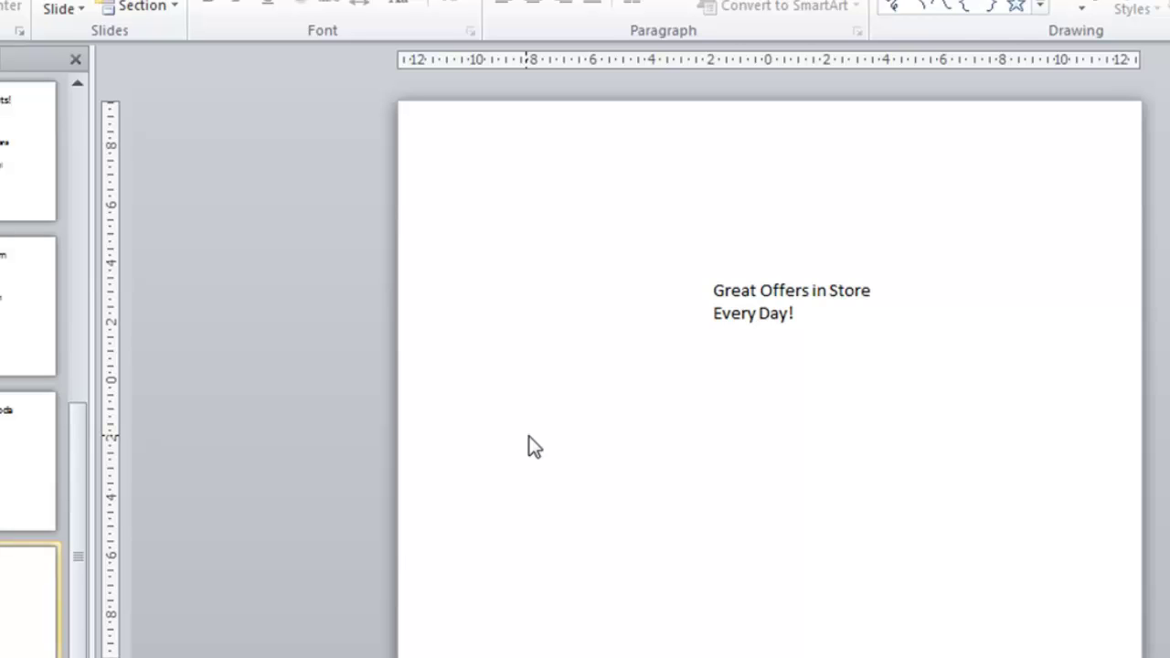
key("Up")
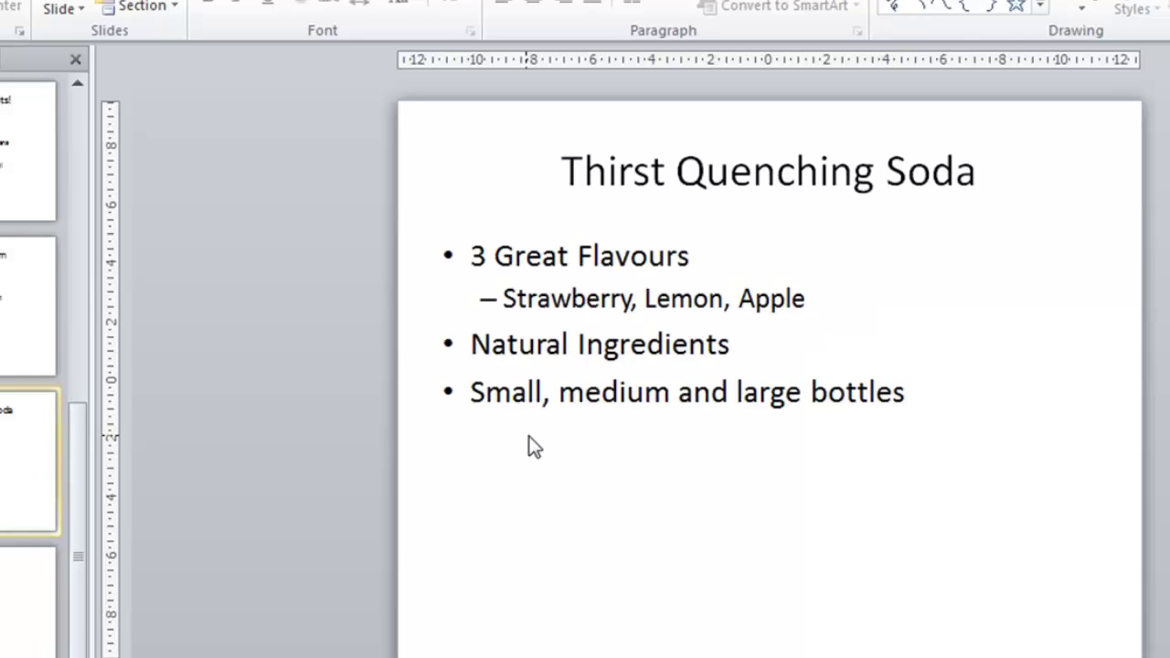
scroll(535, 446, "up", 1)
scroll(530, 444, "up", 1)
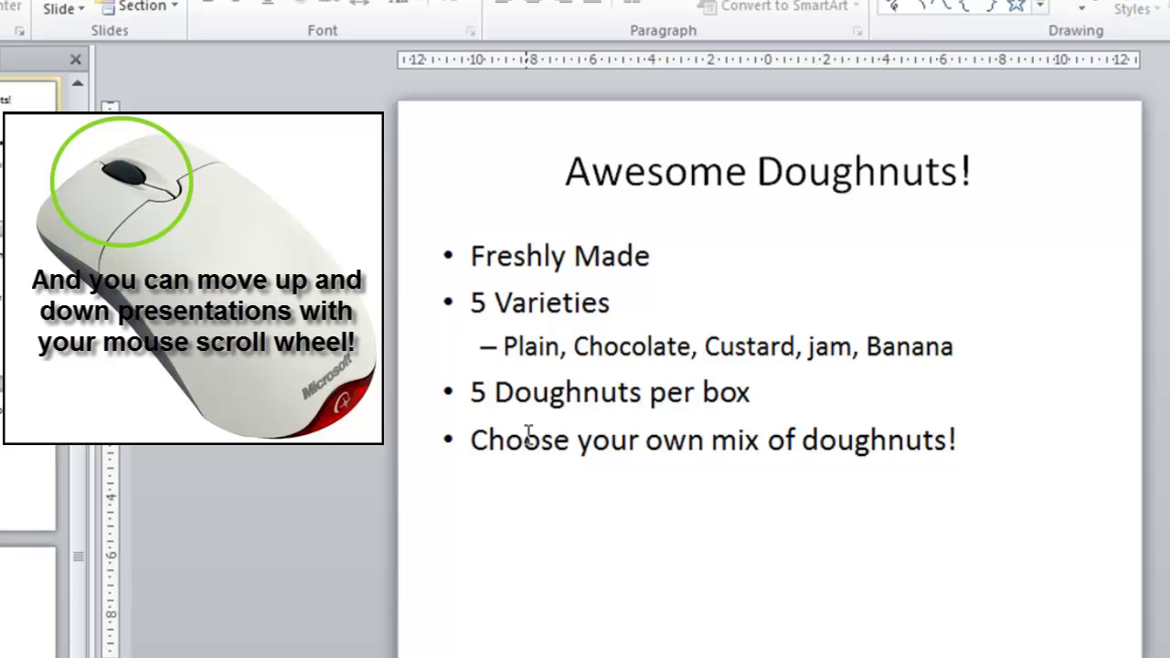
scroll(528, 433, "down", 1)
scroll(528, 433, "up", 1)
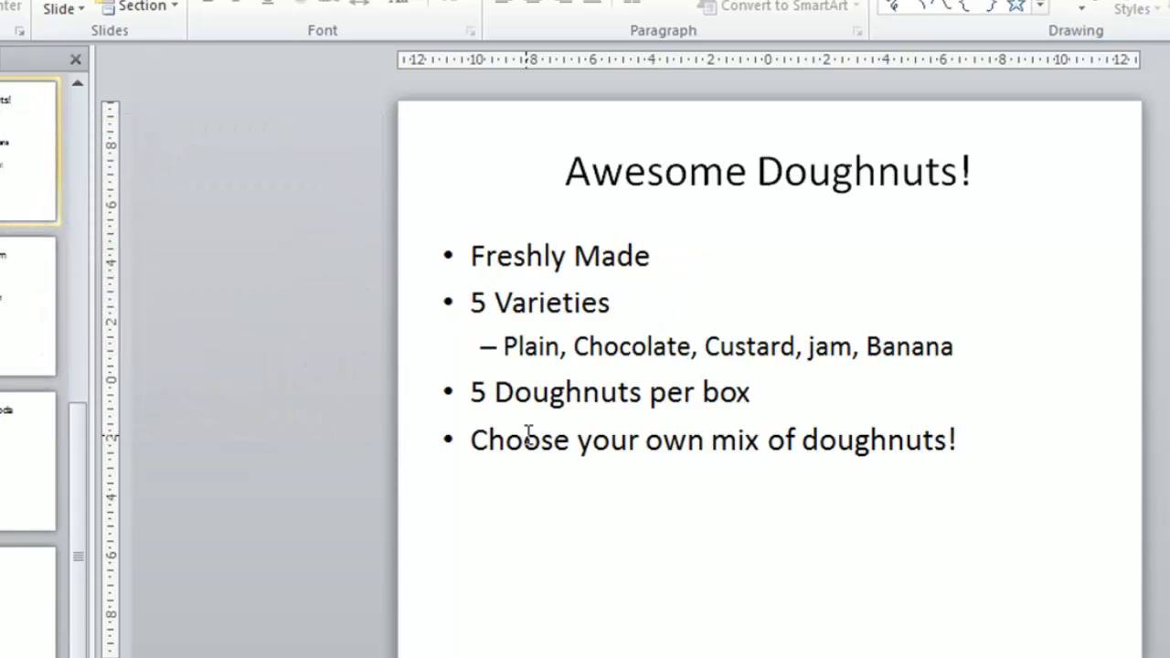
scroll(528, 439, "down", 3)
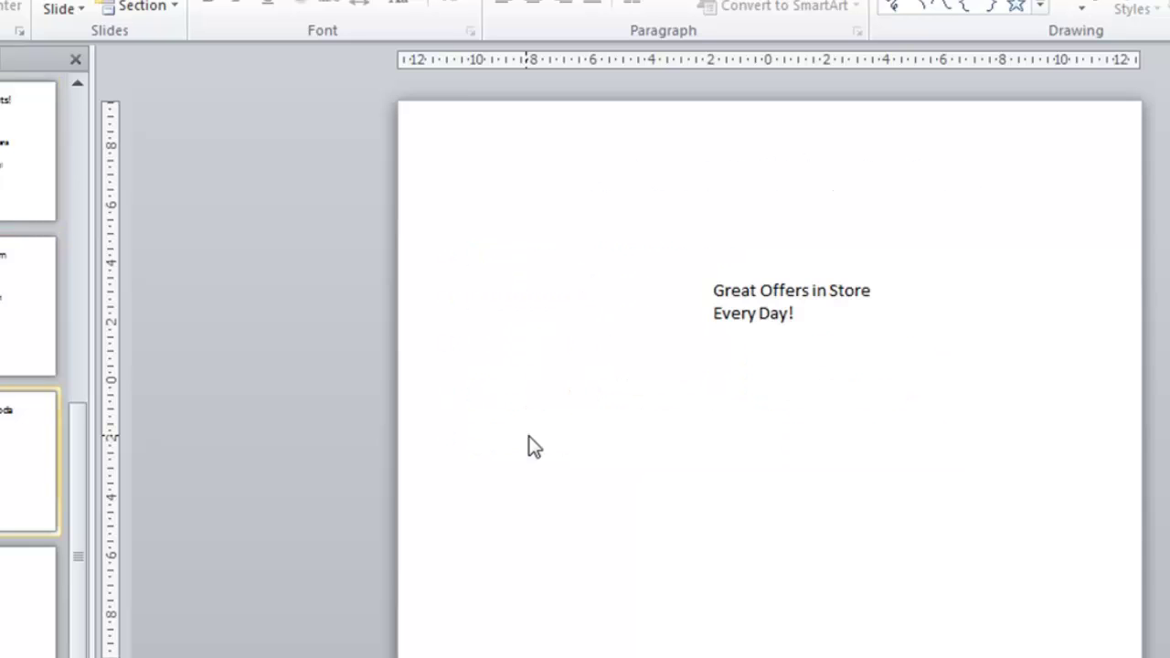
scroll(530, 444, "up", 2)
scroll(535, 446, "up", 2)
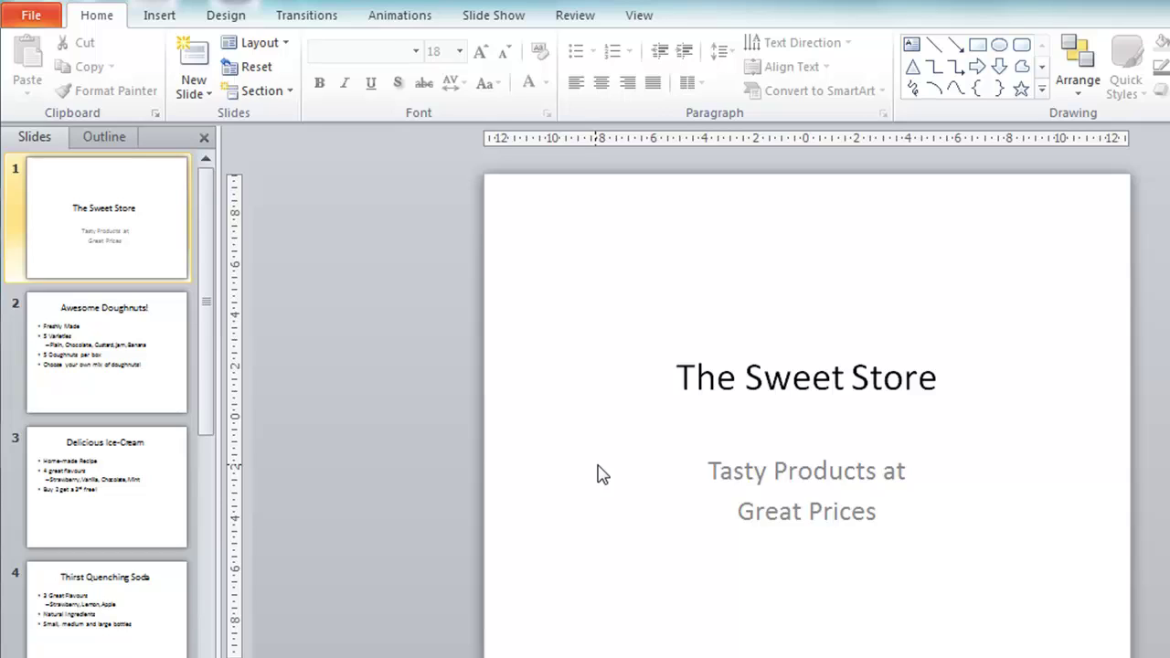
Switch to the Design ribbon to display the Themes gallery.
left_click(219, 20)
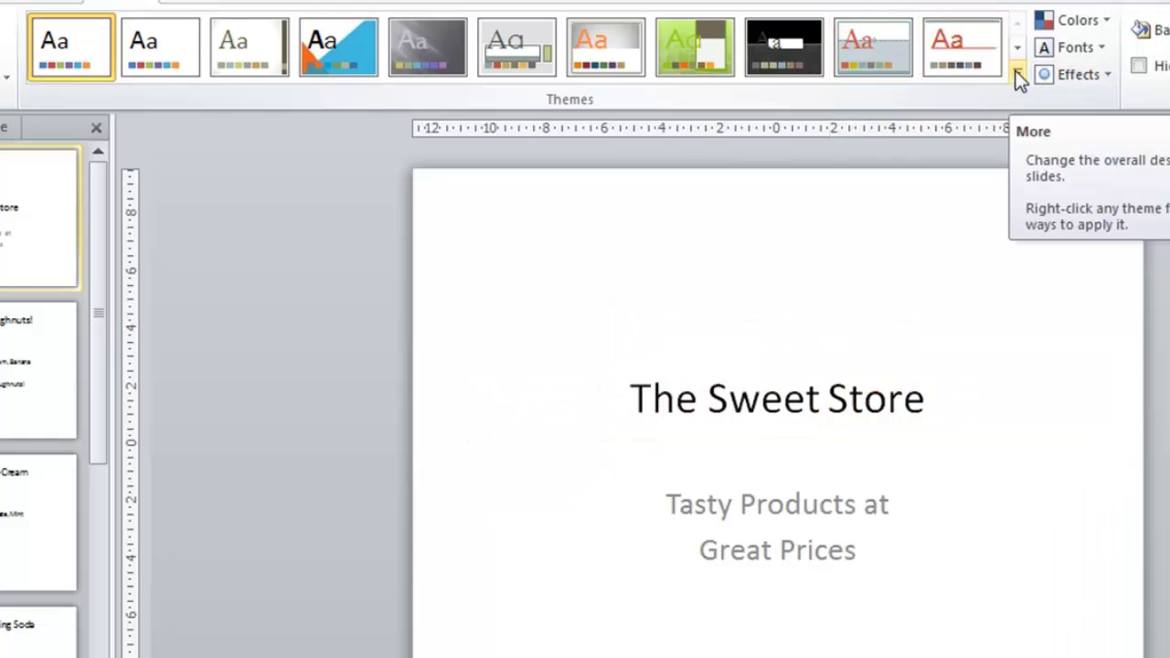
Apply the Angles theme and page through the slides, returning to the title slide.
left_click(1018, 73)
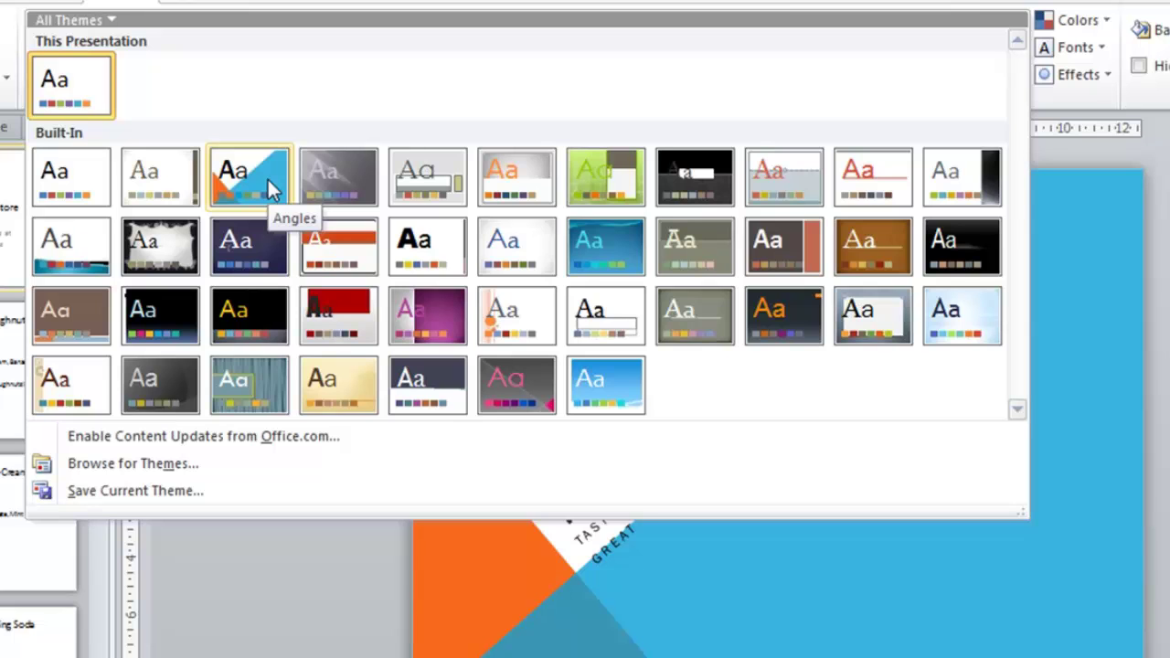
left_click(266, 176)
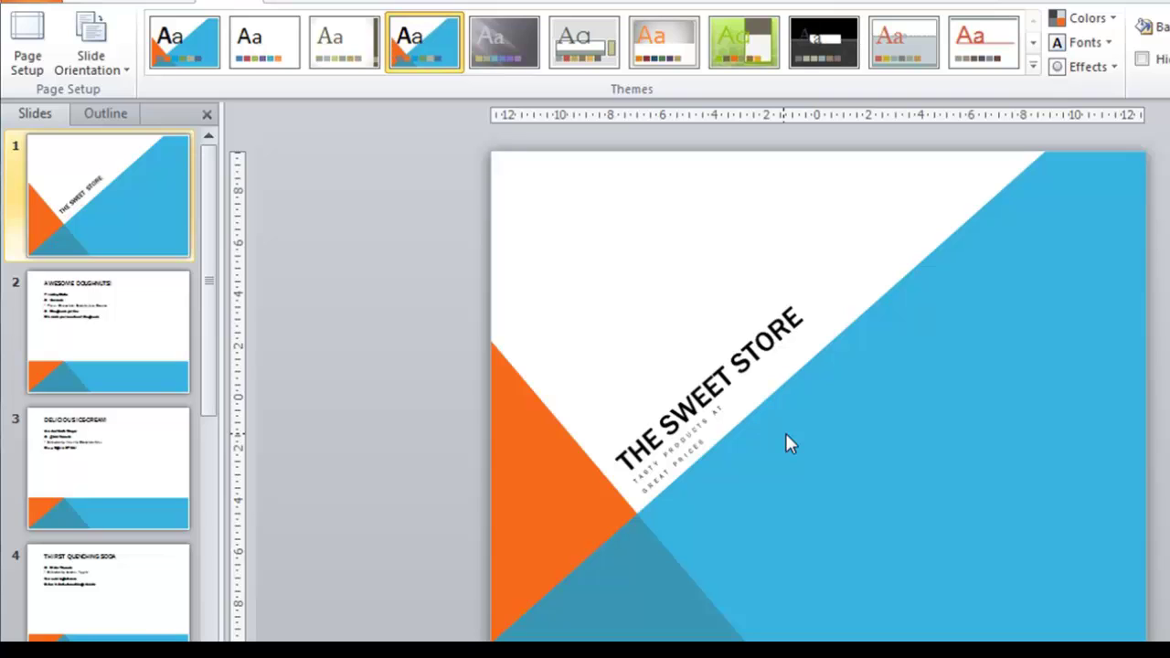
key("Page_Down")
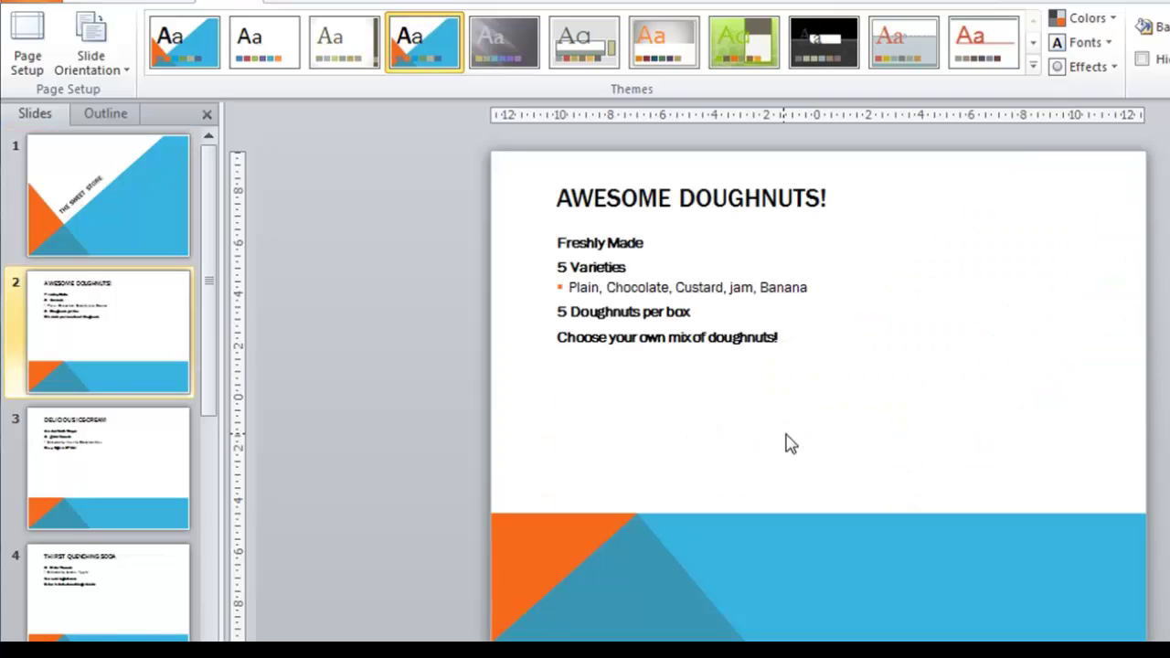
key("Page_Down")
key("Page_Down")
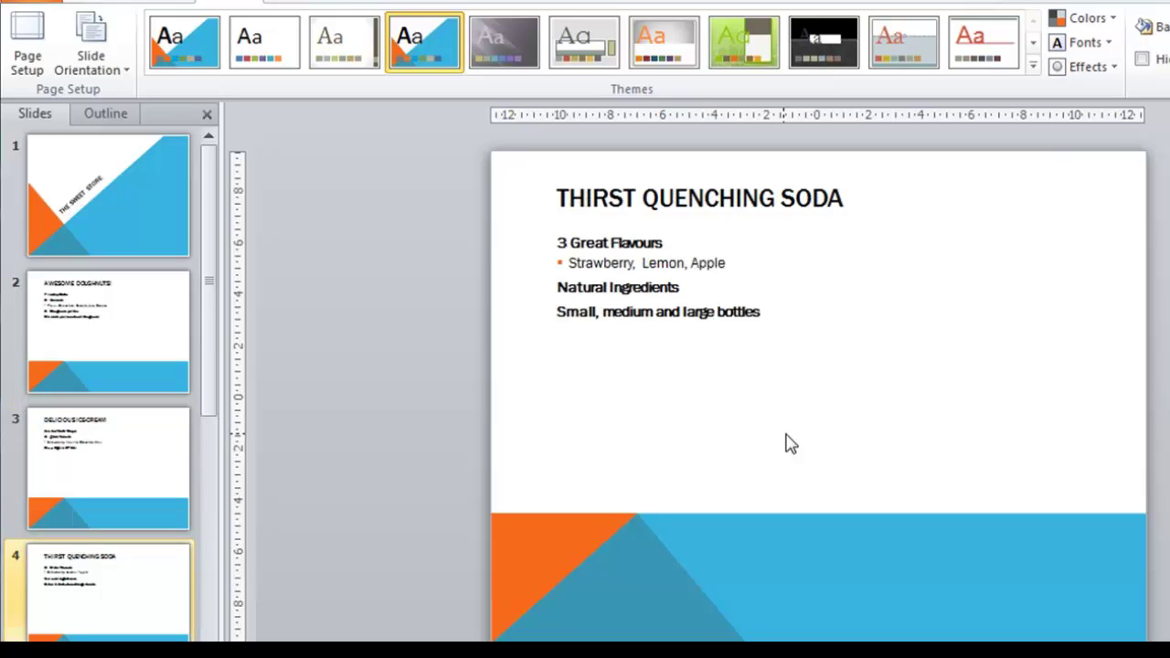
key("Page_Up")
key("Page_Down")
key("Page_Down")
key("Page_Up")
key("Page_Up")
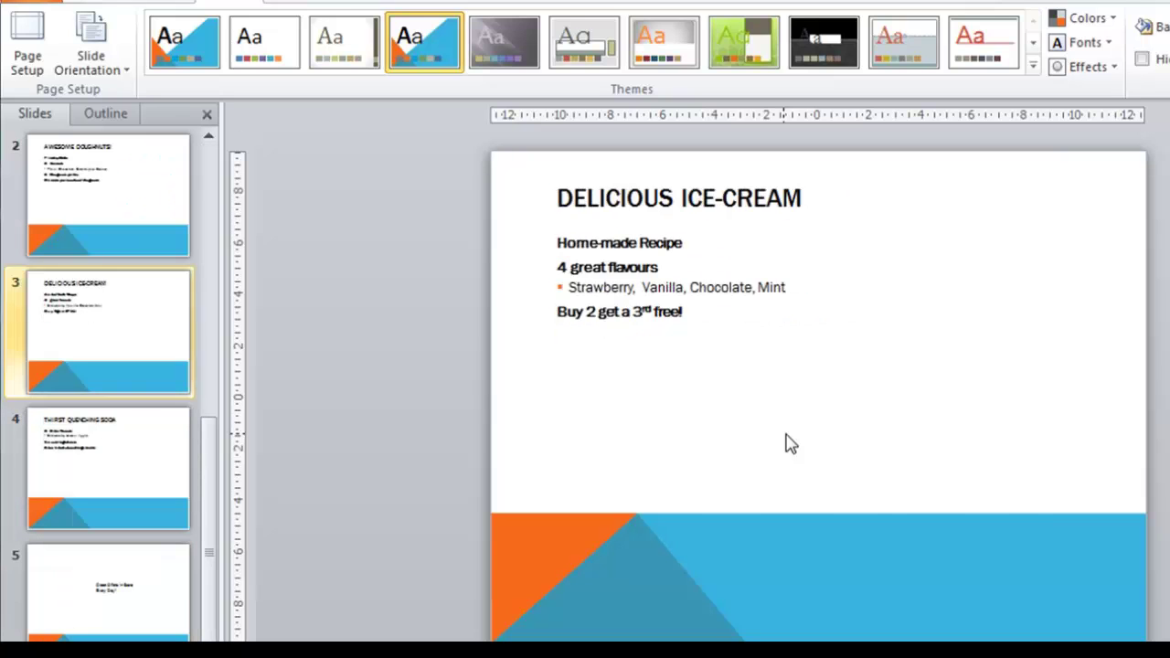
key("Page_Up")
key("Page_Up")
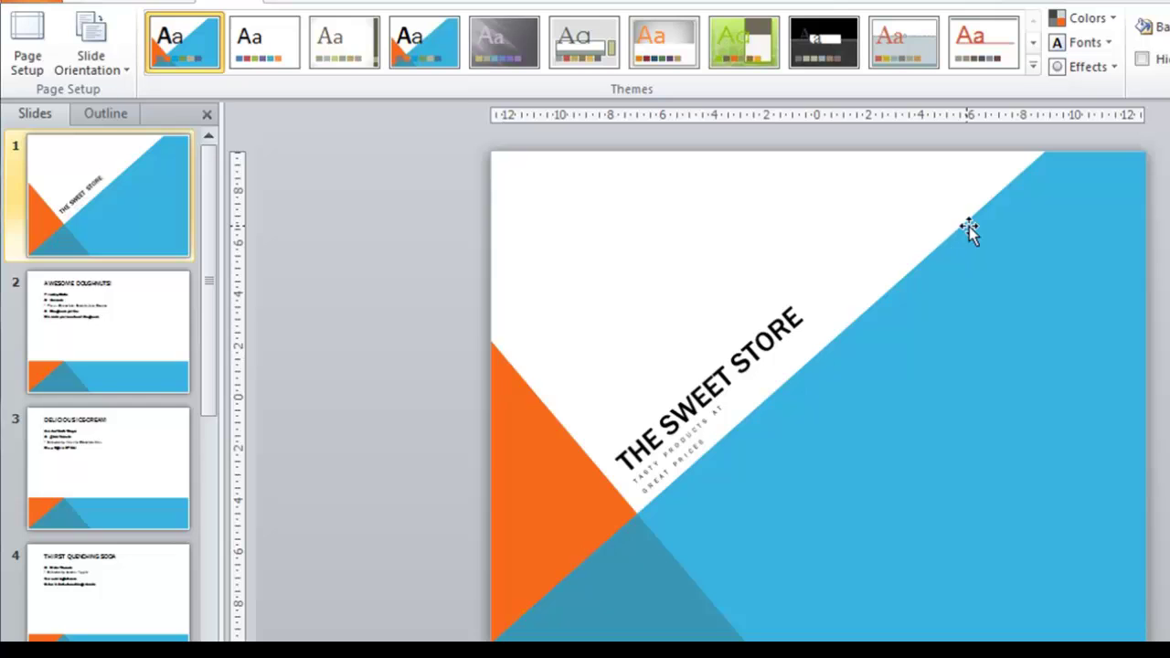
Switch the presentation to the Waveform theme and scroll down to the Great Offers slide.
left_click(1034, 66)
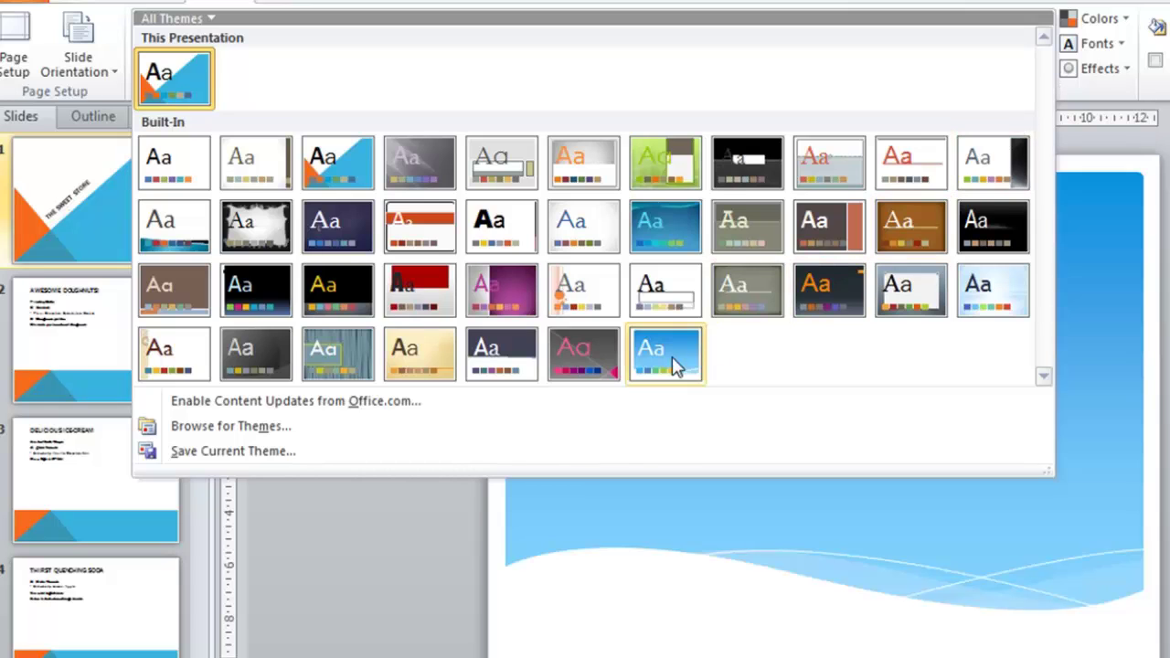
left_click(654, 364)
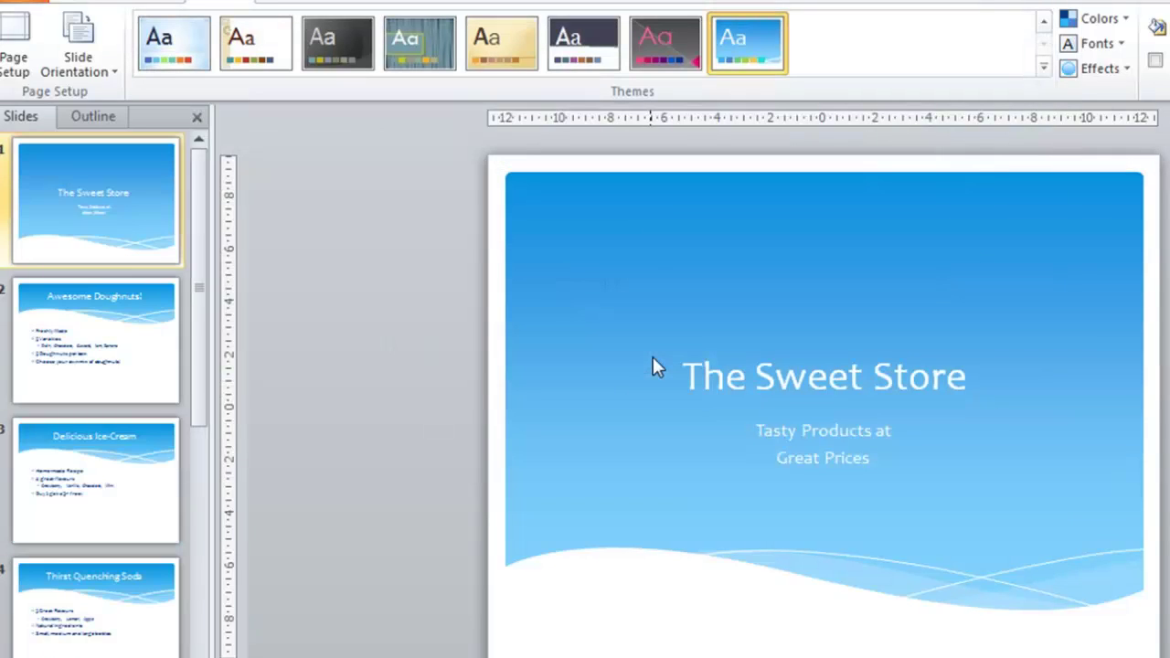
scroll(653, 356, "down", 1)
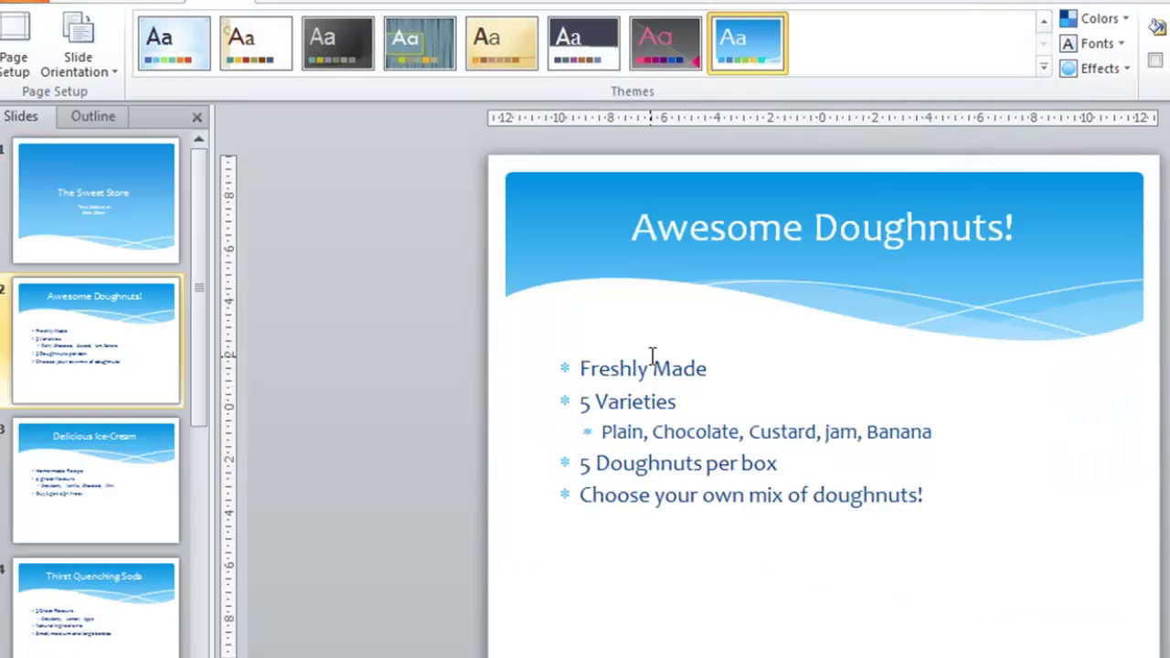
scroll(653, 356, "down", 1)
scroll(652, 356, "down", 2)
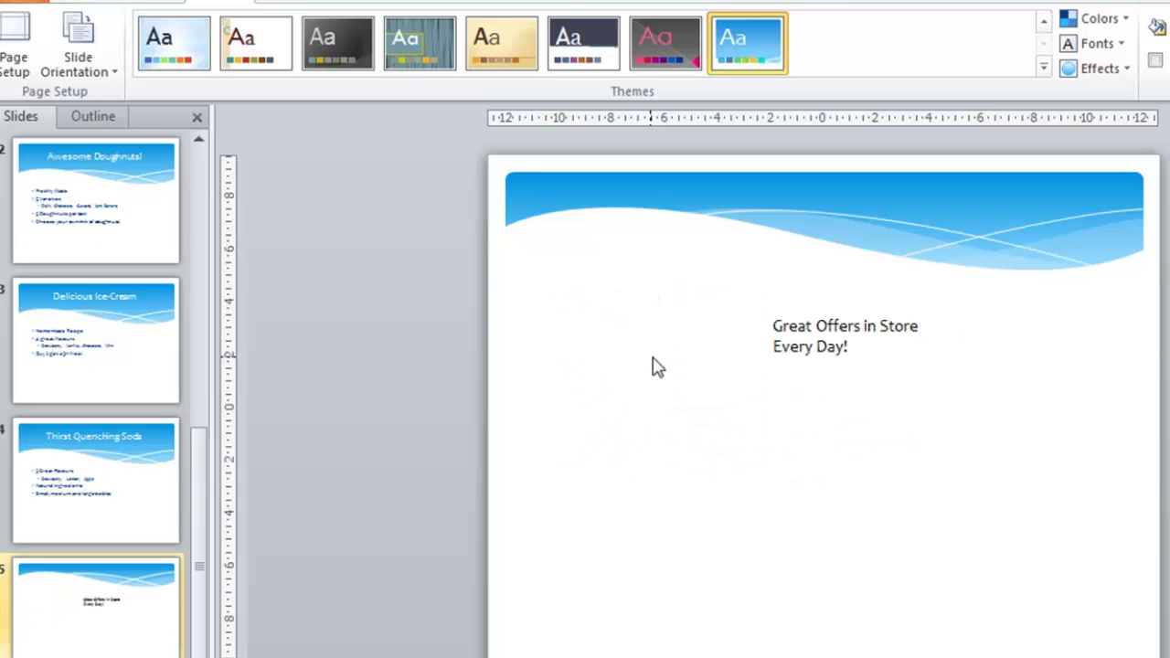
scroll(653, 357, "up", 4)
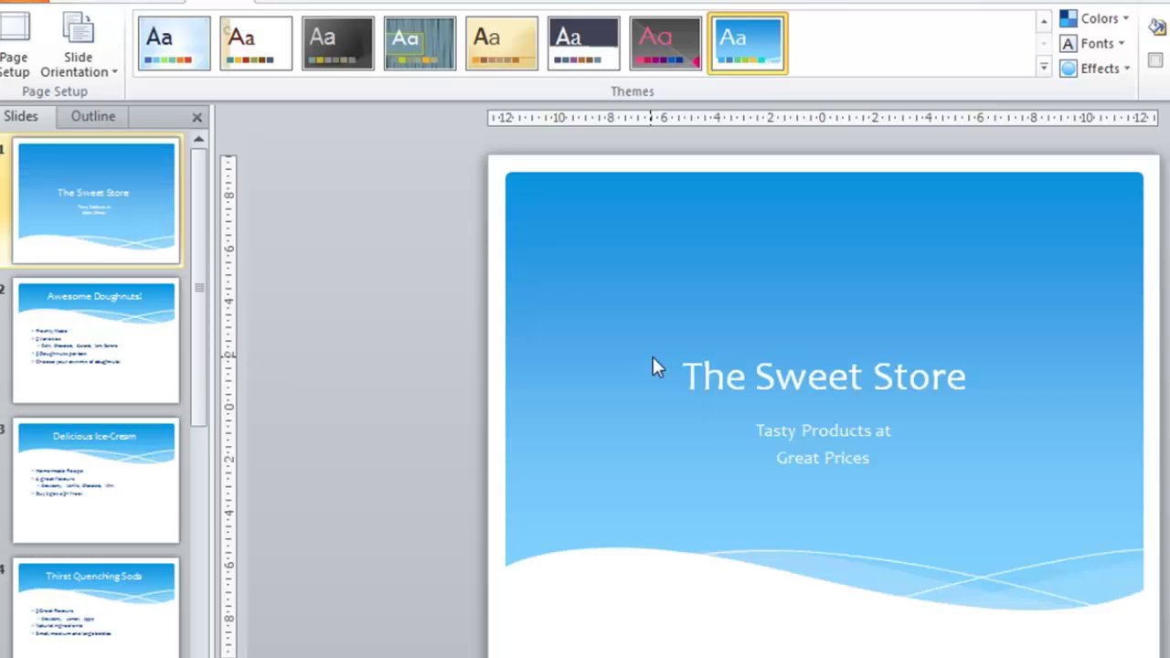
scroll(652, 357, "down", 1)
scroll(653, 356, "down", 3)
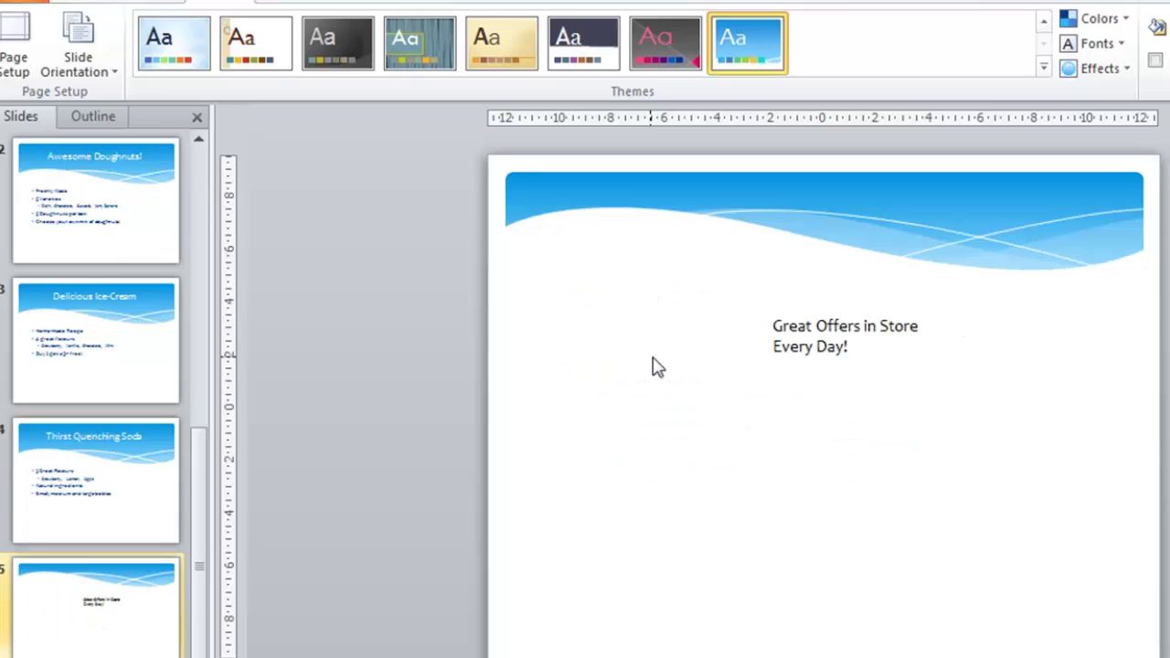
Select the Great Offers text box and grow its font from 18 to 48 pt.
left_click(796, 338)
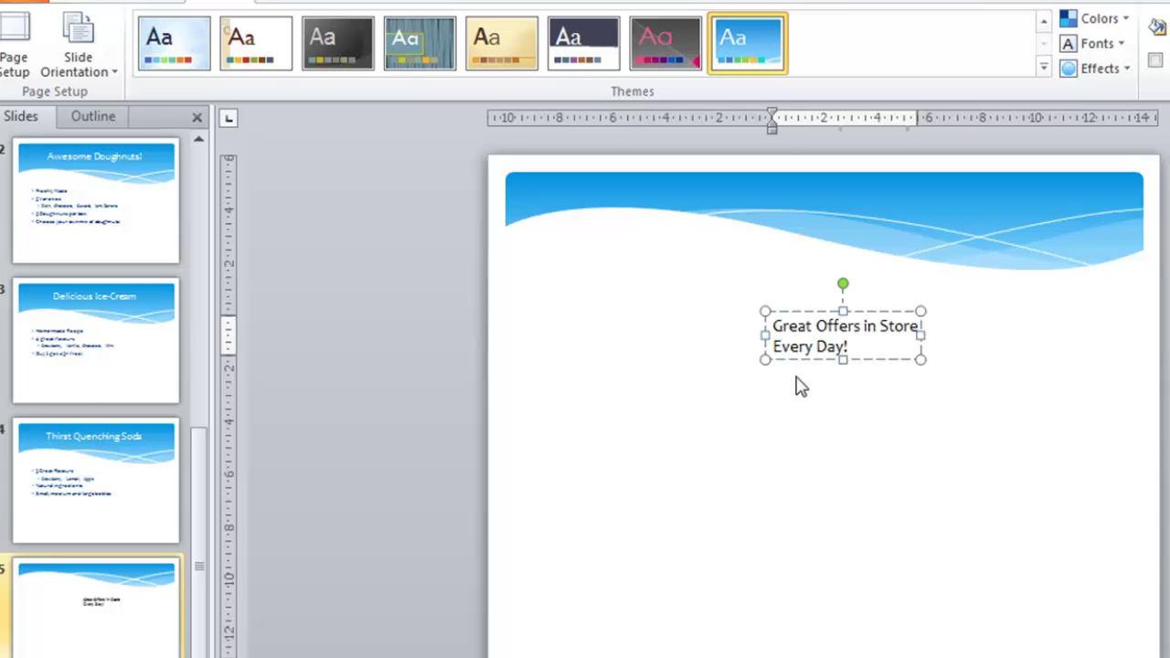
left_click(796, 362)
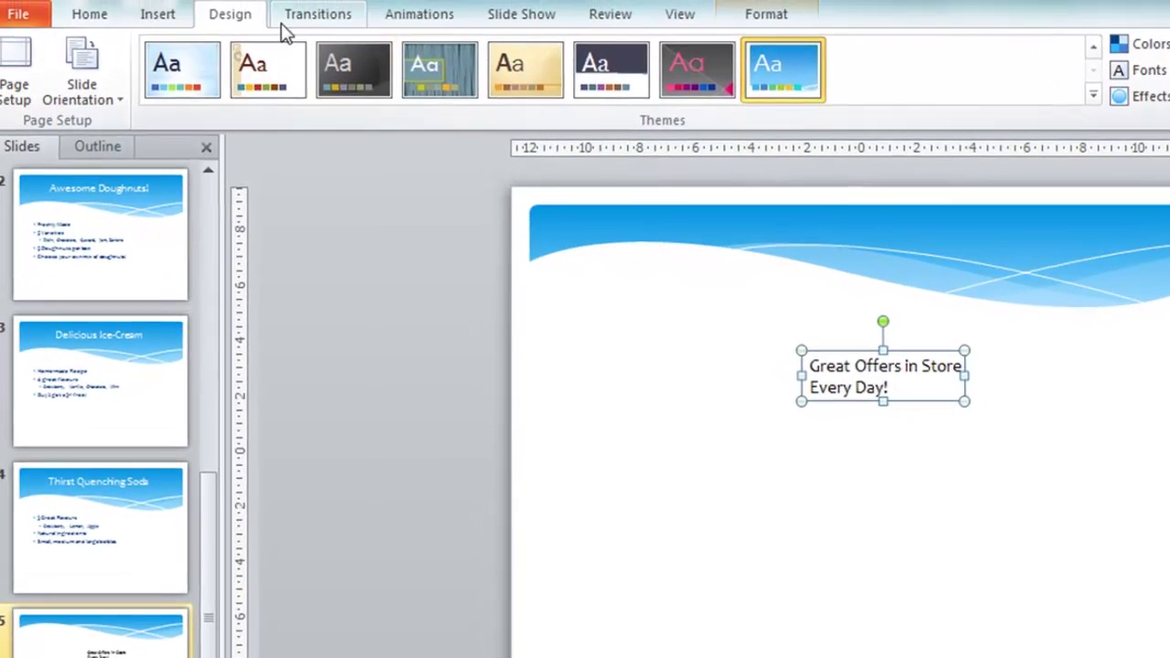
left_click(96, 28)
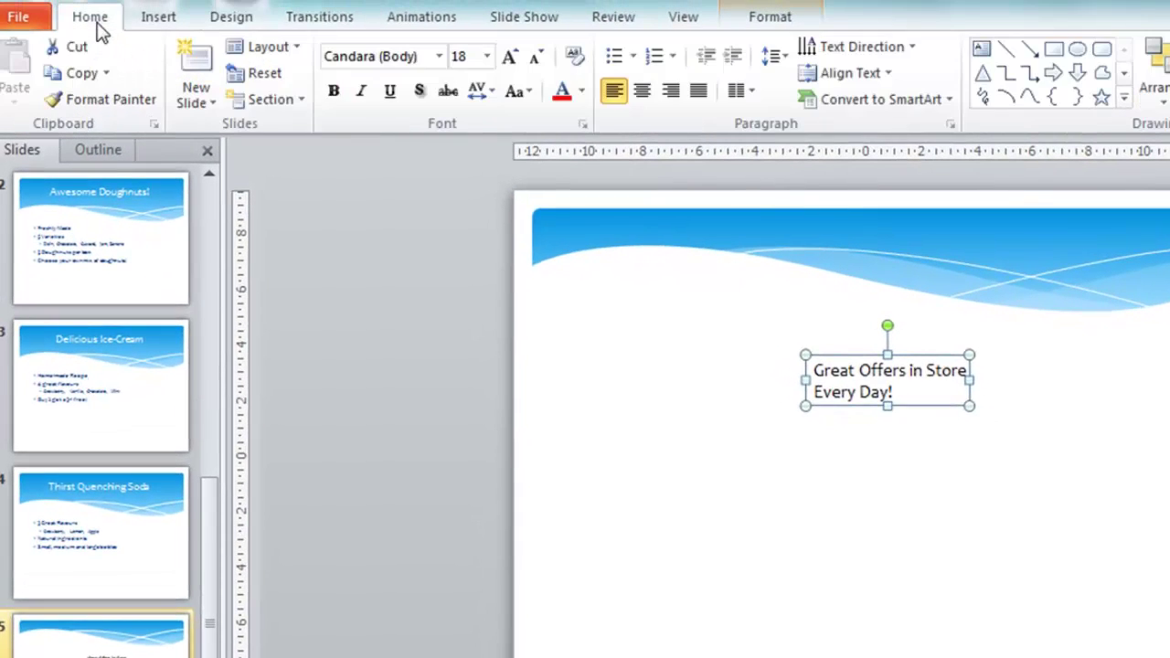
left_click(511, 58)
left_click(511, 58)
left_click(511, 58)
left_click(511, 58)
left_click(511, 58)
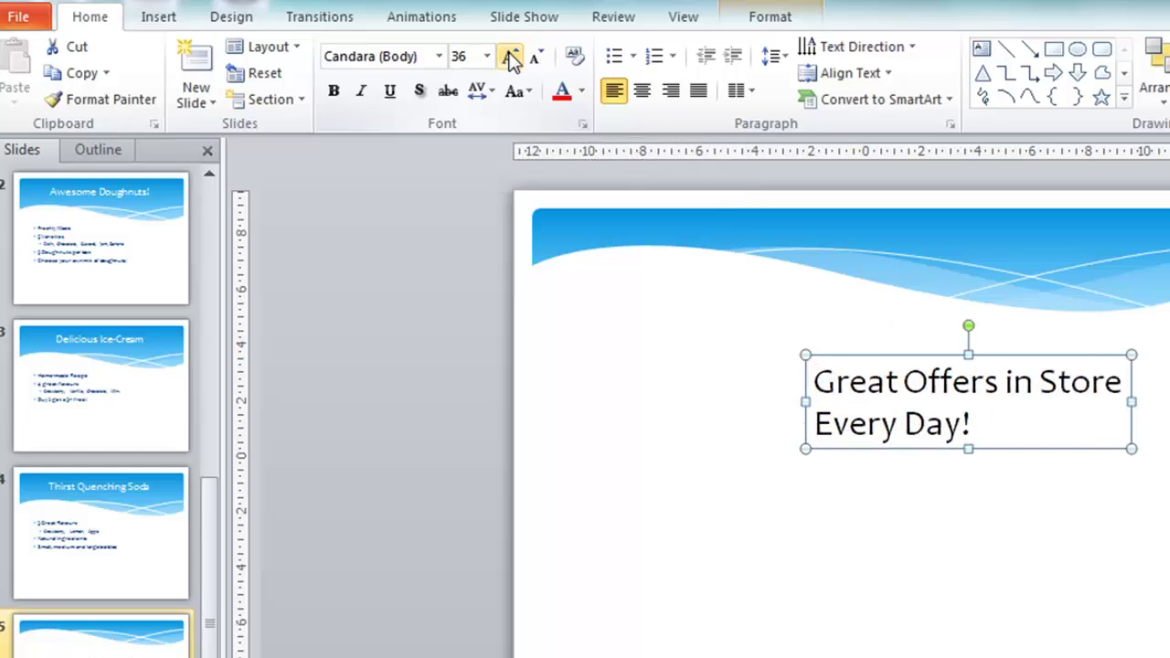
left_click(511, 59)
left_click(511, 59)
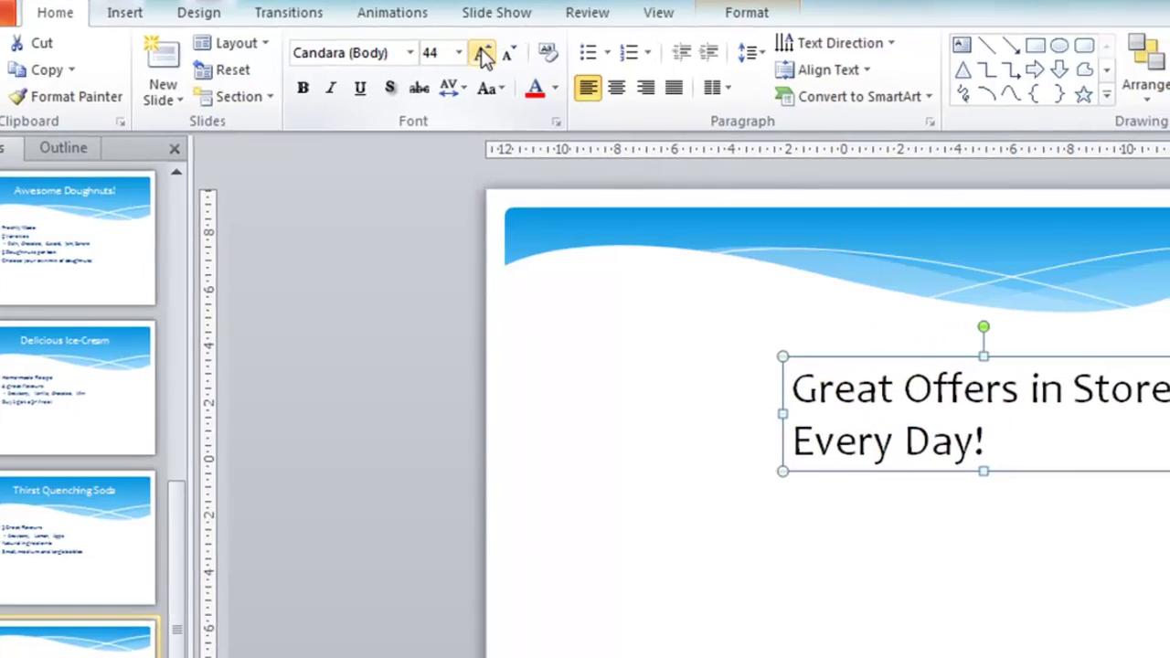
left_click(512, 59)
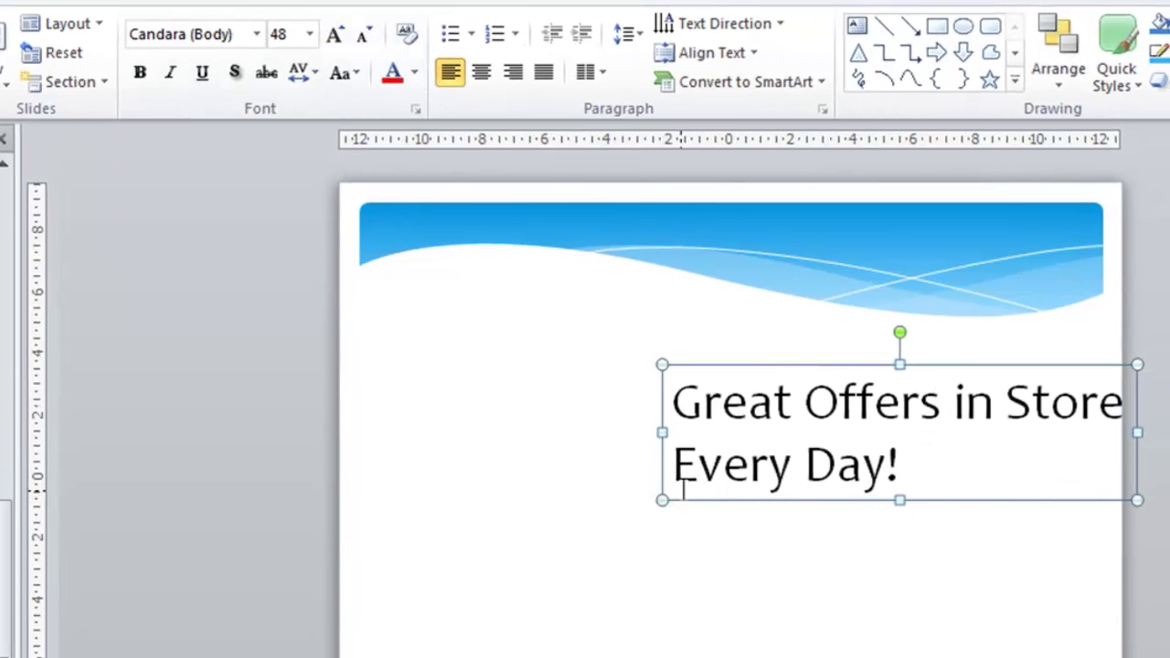
Move the text box left, widen it to the slide's right edge, and centre the text.
left_click_drag(744, 500, 418, 564)
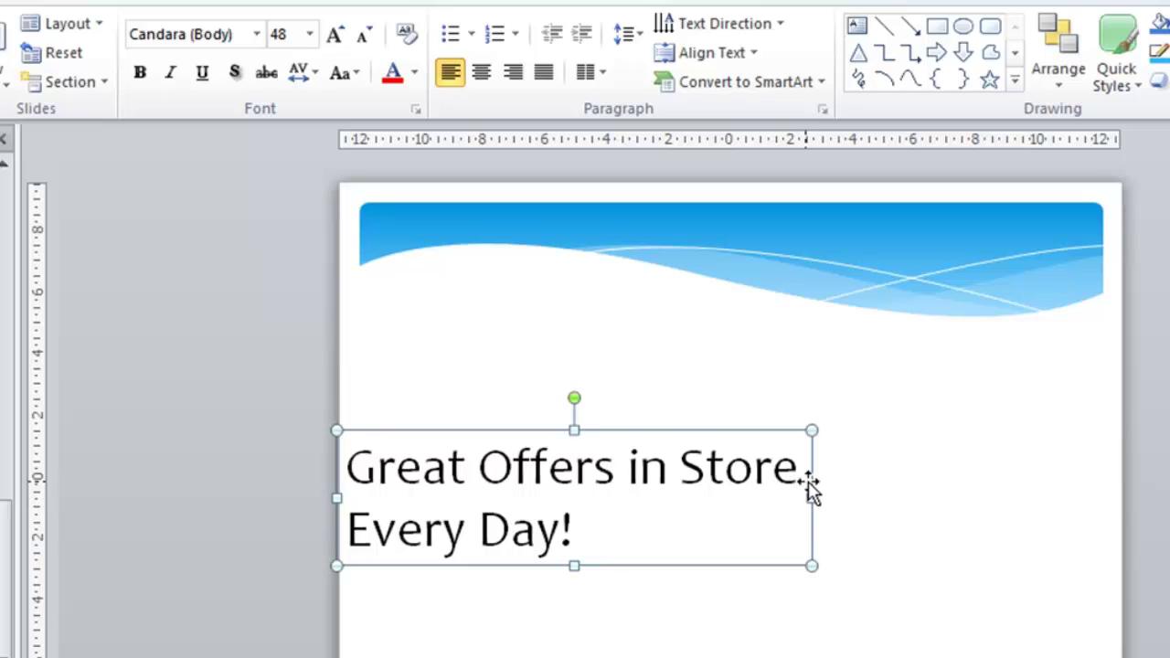
left_click_drag(810, 498, 1124, 485)
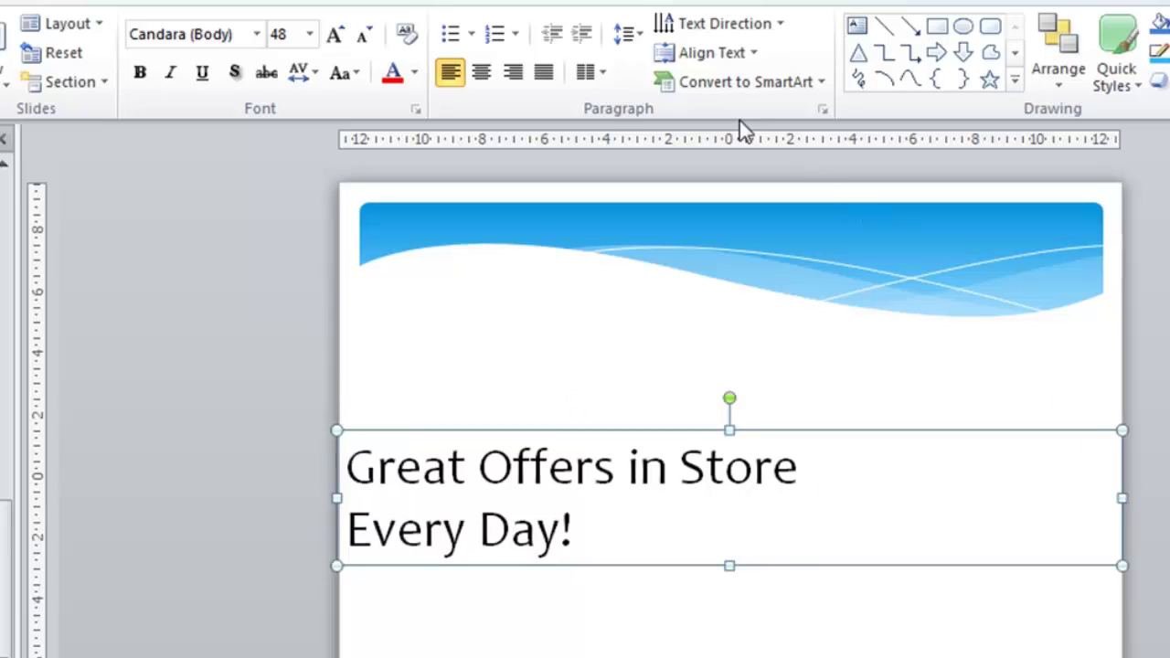
left_click(482, 73)
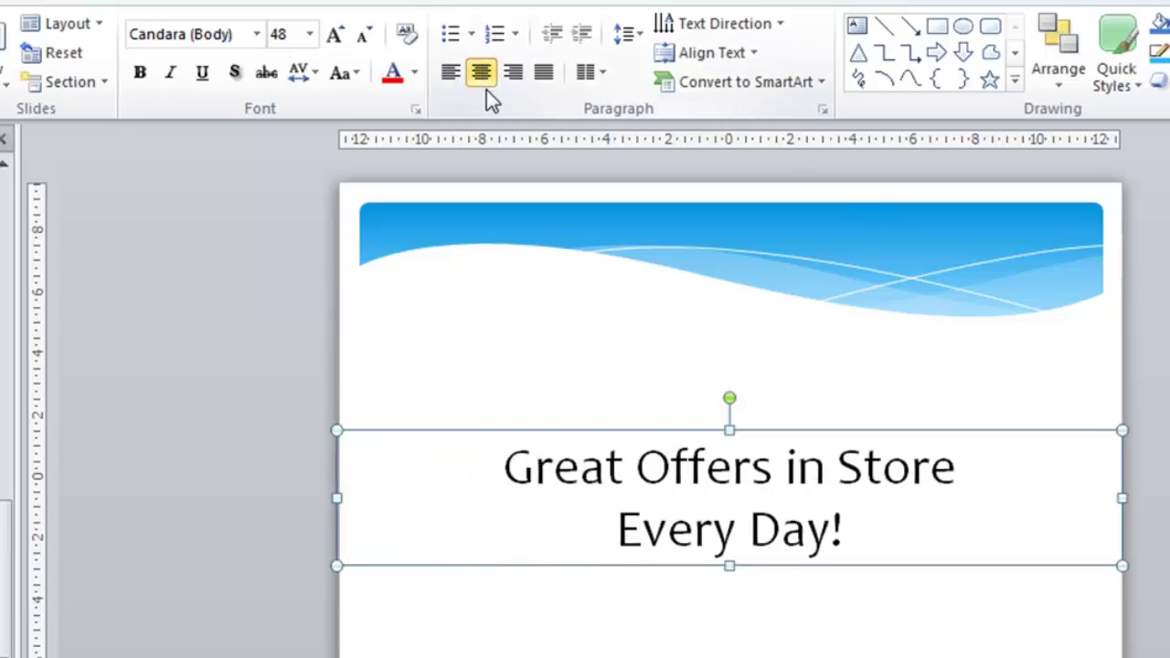
Make the Great Offers text bold at 72 pt and nudge the box slightly higher.
left_click_drag(847, 526, 512, 476)
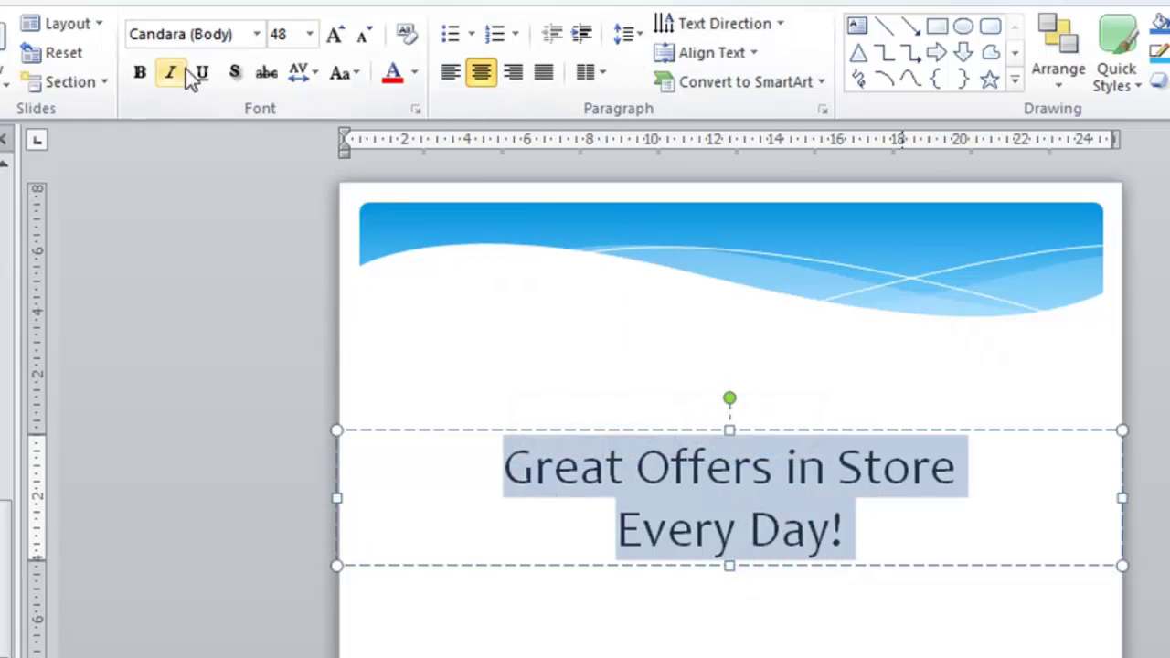
left_click(140, 74)
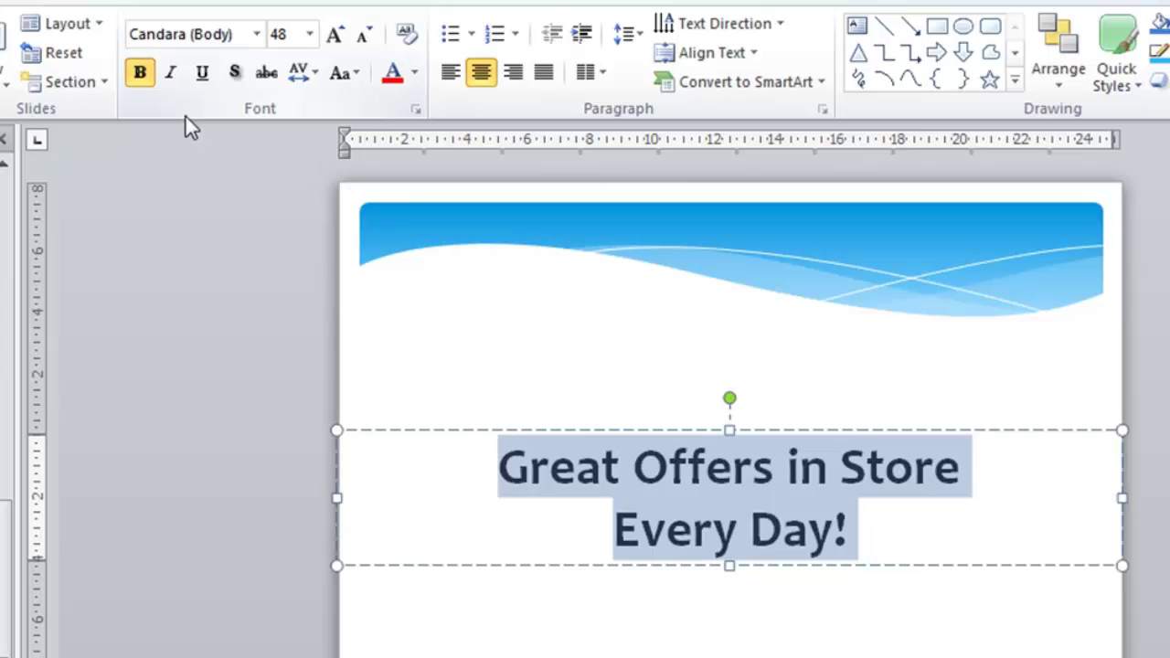
left_click(333, 37)
left_click(334, 37)
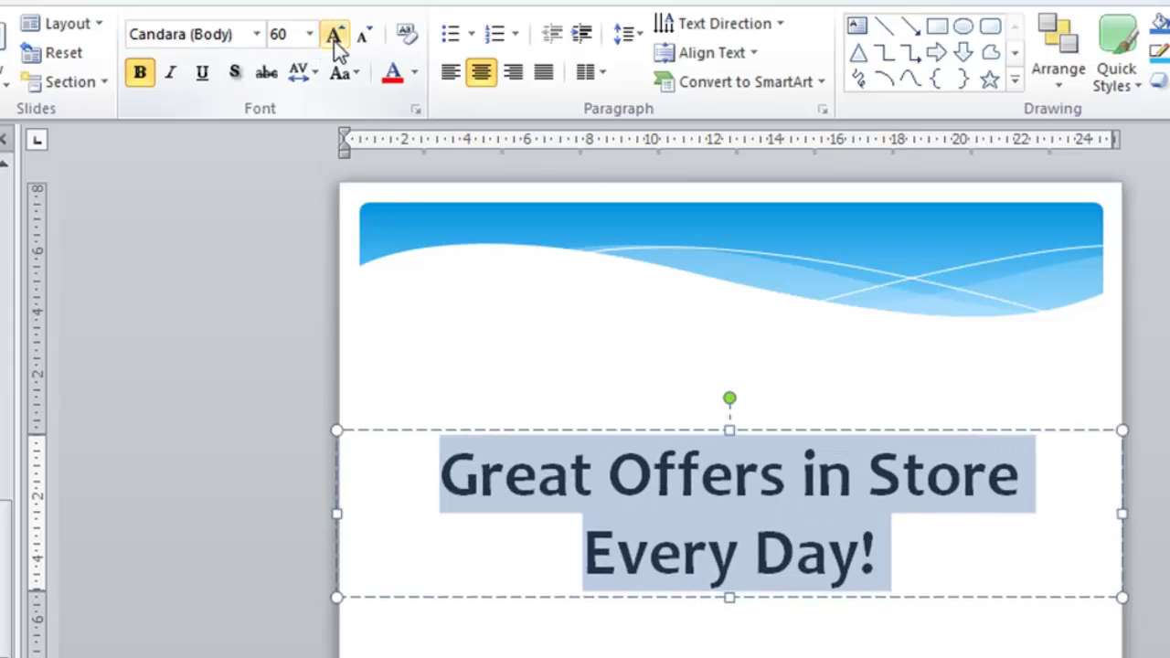
left_click(333, 37)
left_click(334, 36)
left_click(334, 36)
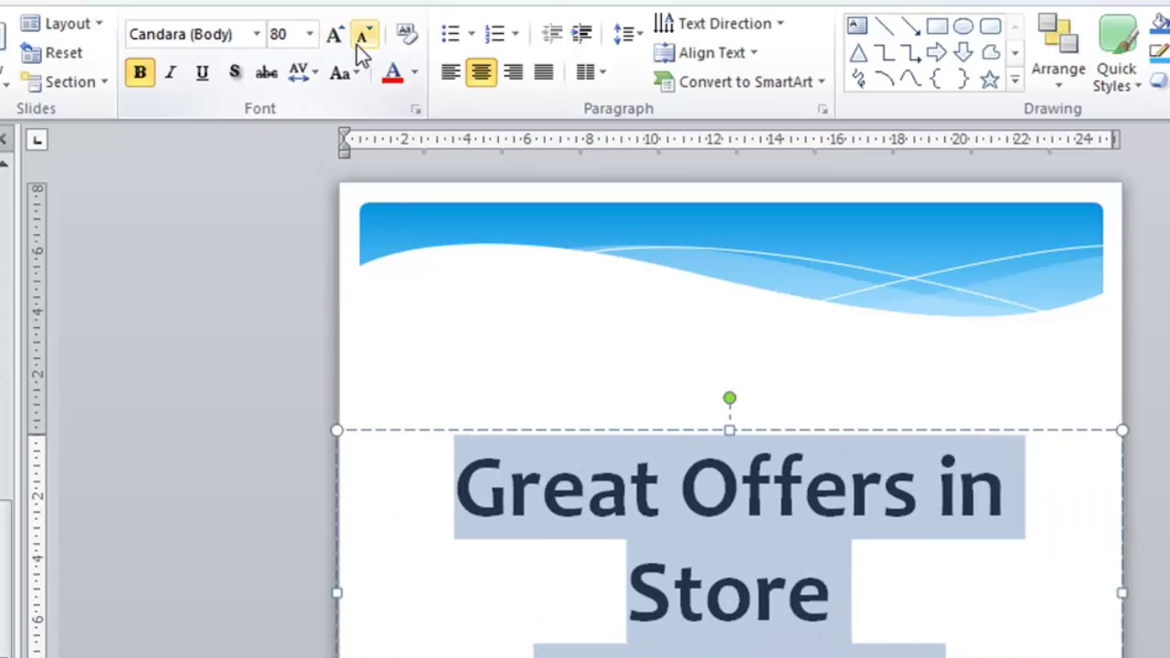
left_click(366, 37)
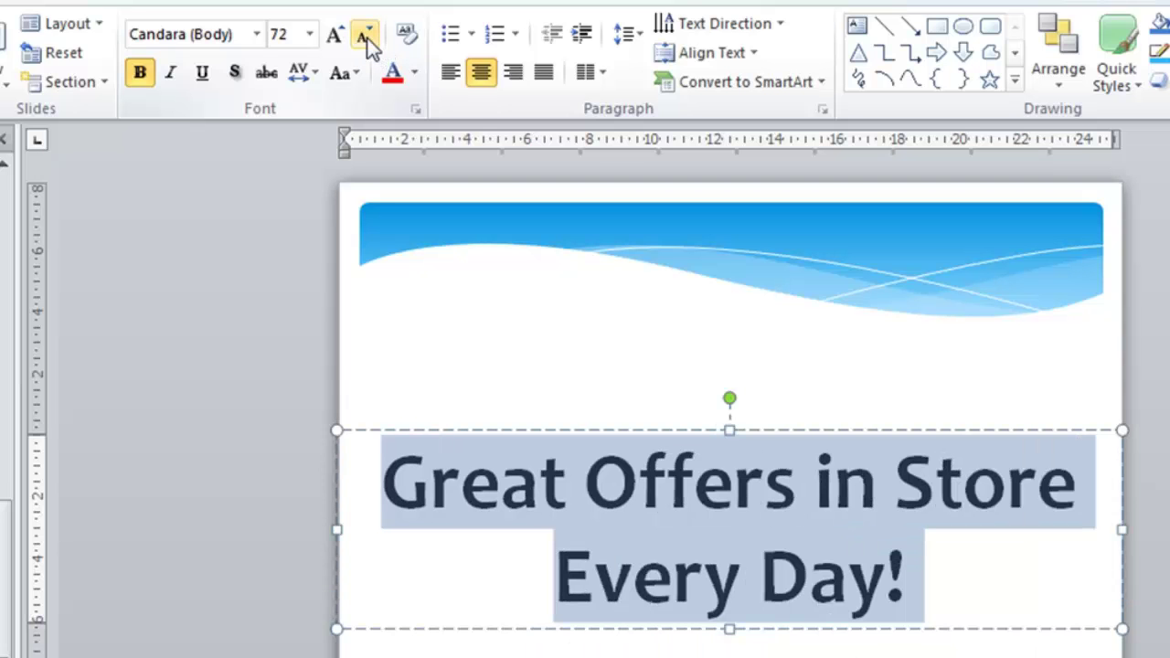
key("Escape")
key("Escape")
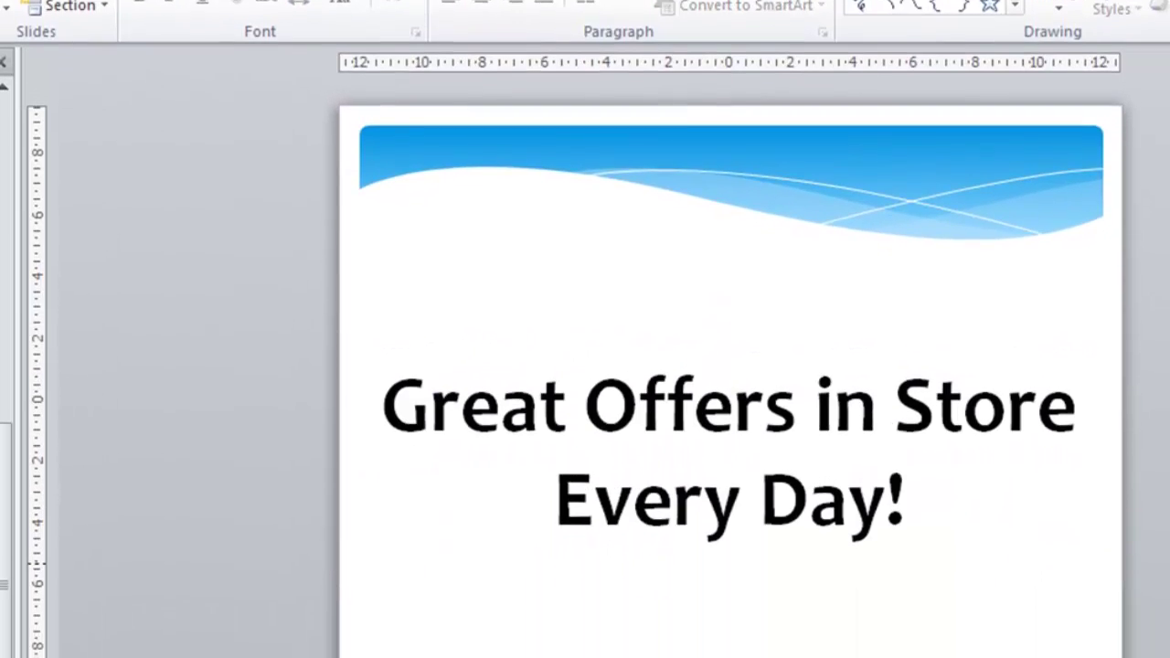
left_click_drag(985, 316, 983, 298)
key("Escape")
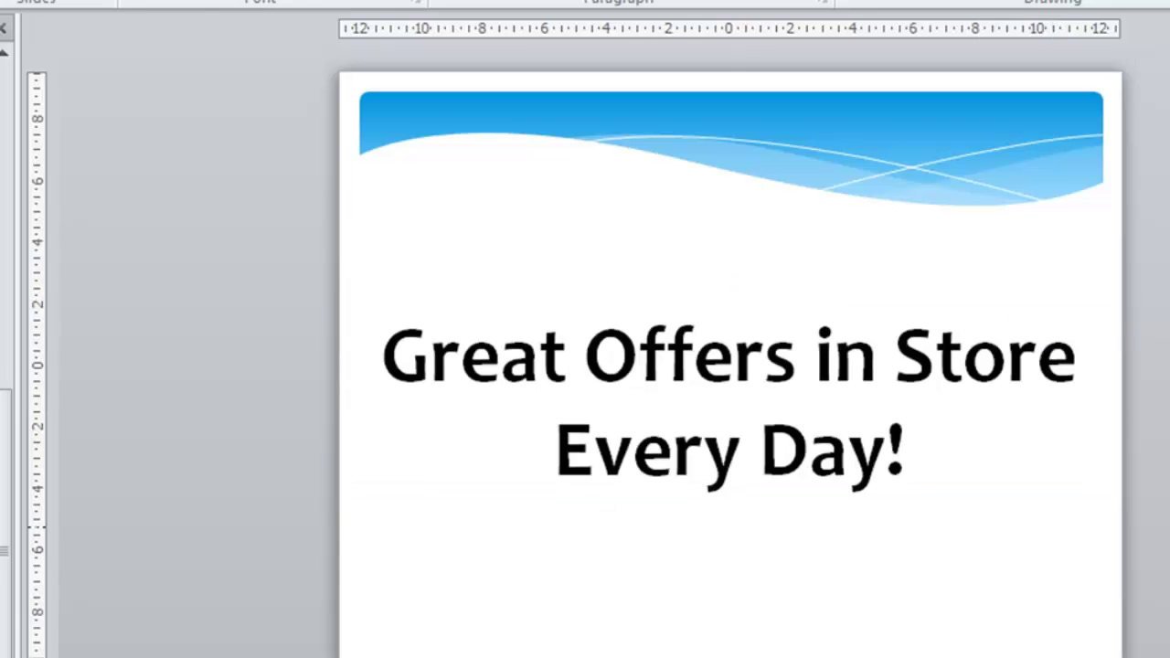
Enlarge 'The Sweet Store' title on the title slide to 80 pt.
key("Page_Up")
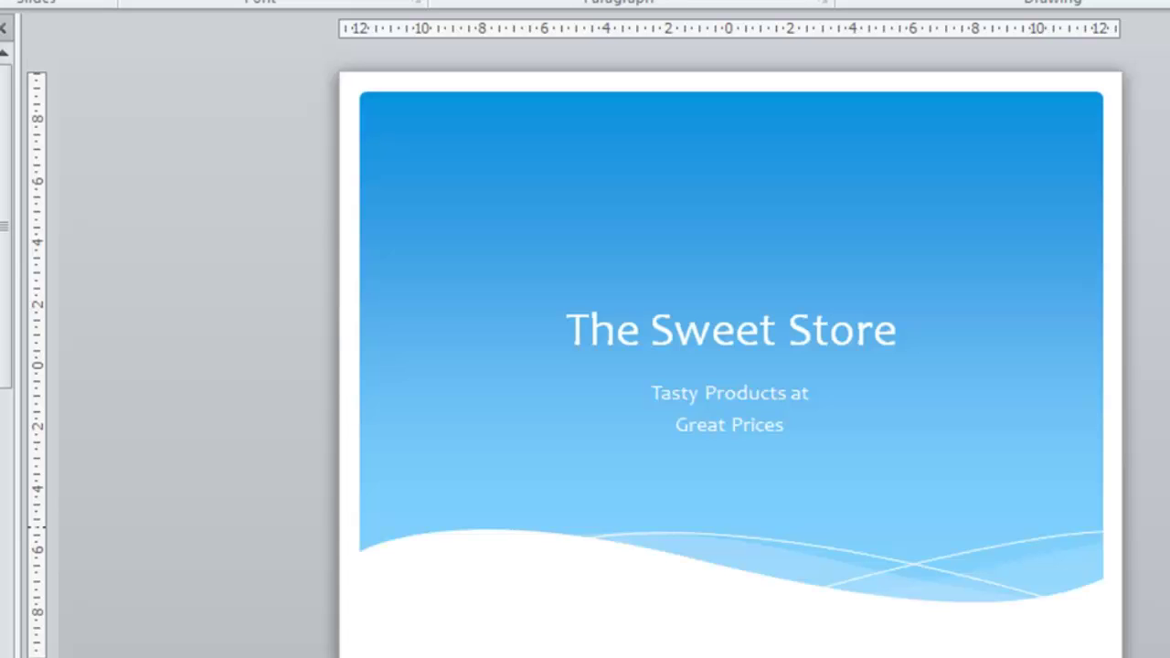
left_click(596, 331)
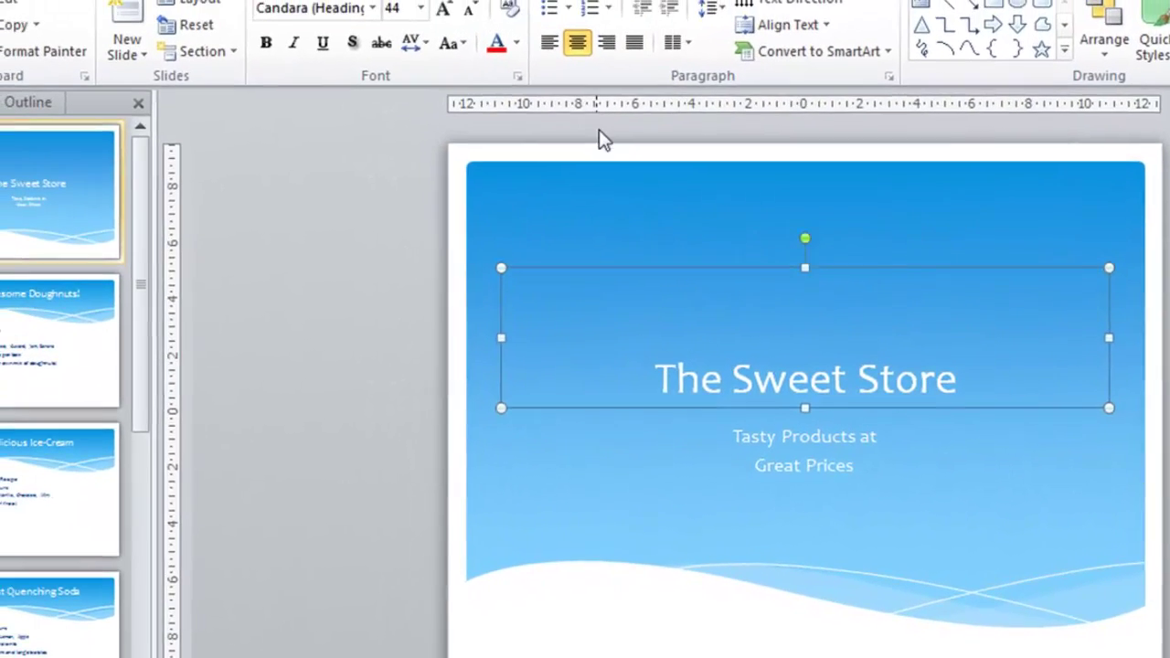
left_click(448, 11)
left_click(448, 11)
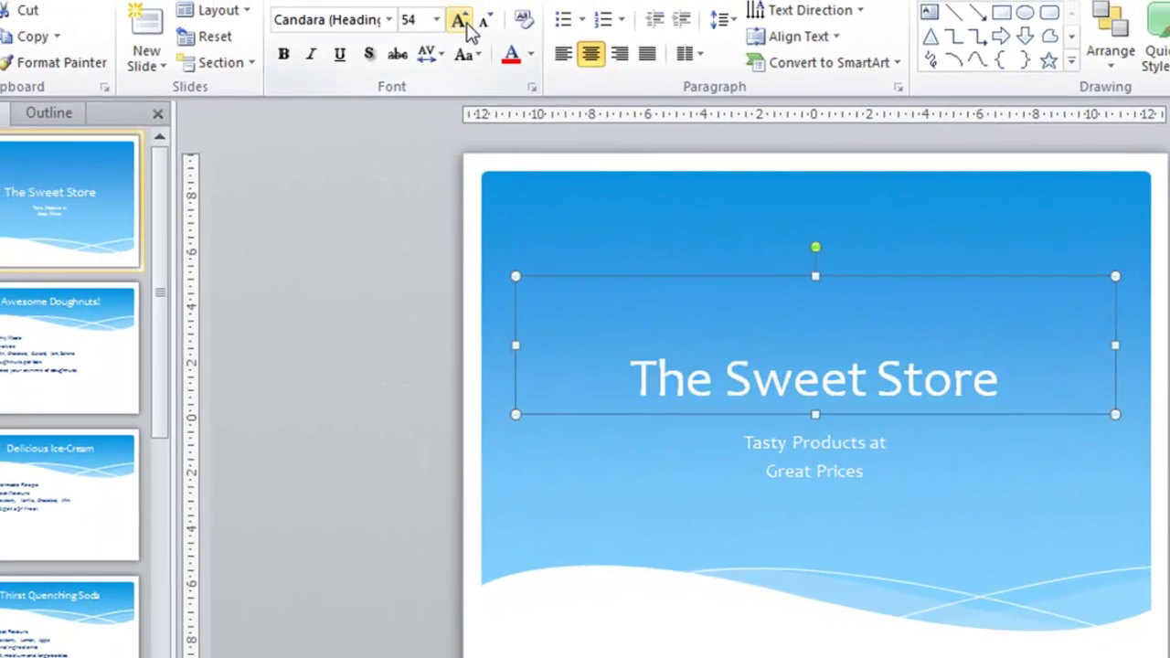
left_click(460, 20)
left_click(460, 20)
left_click(460, 20)
left_click(460, 20)
left_click(460, 20)
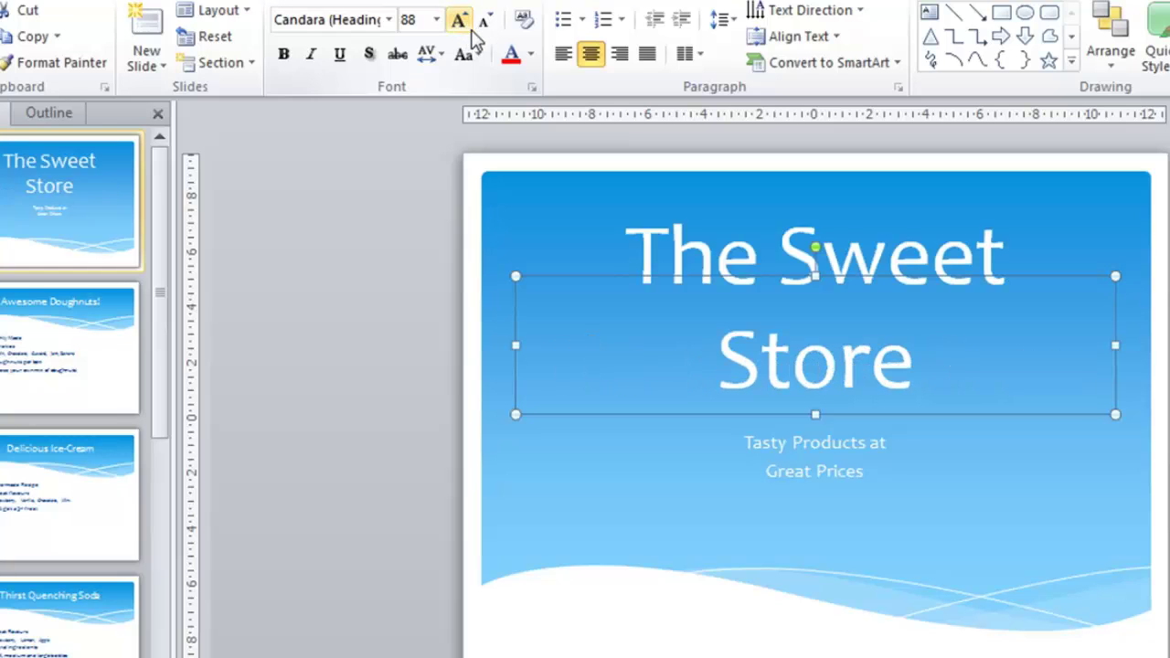
left_click(485, 20)
Enlarge the title slide's subtitle by three size steps, then scroll to the doughnut slide.
left_click(771, 446)
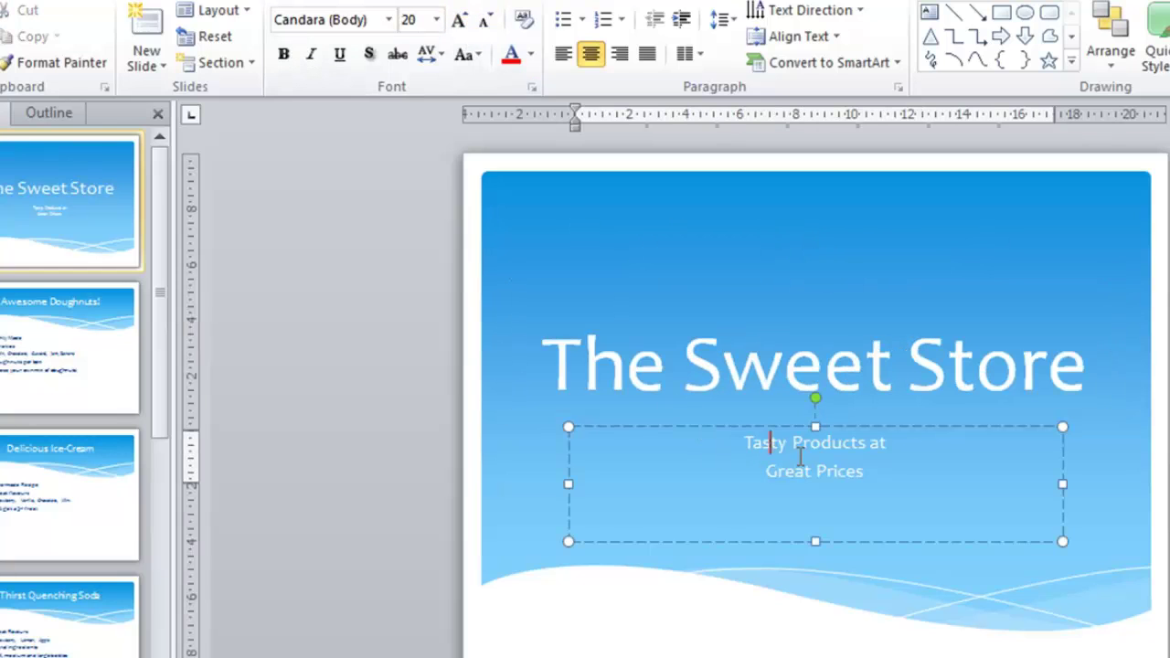
left_click(877, 427)
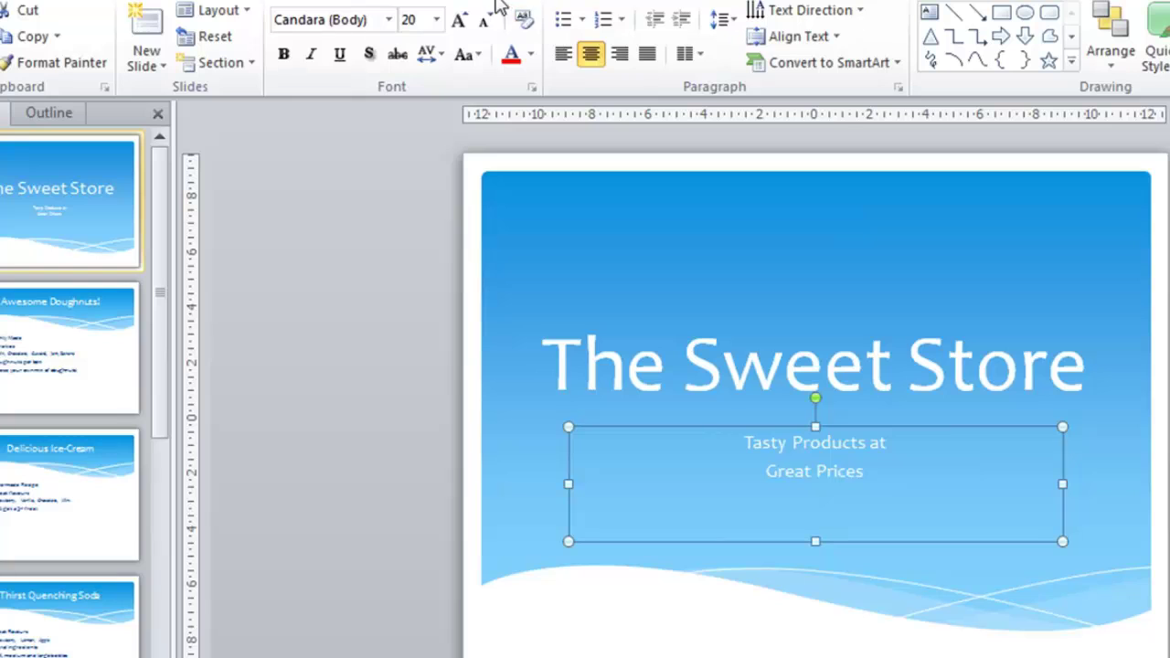
left_click(458, 22)
left_click(458, 22)
left_click(458, 22)
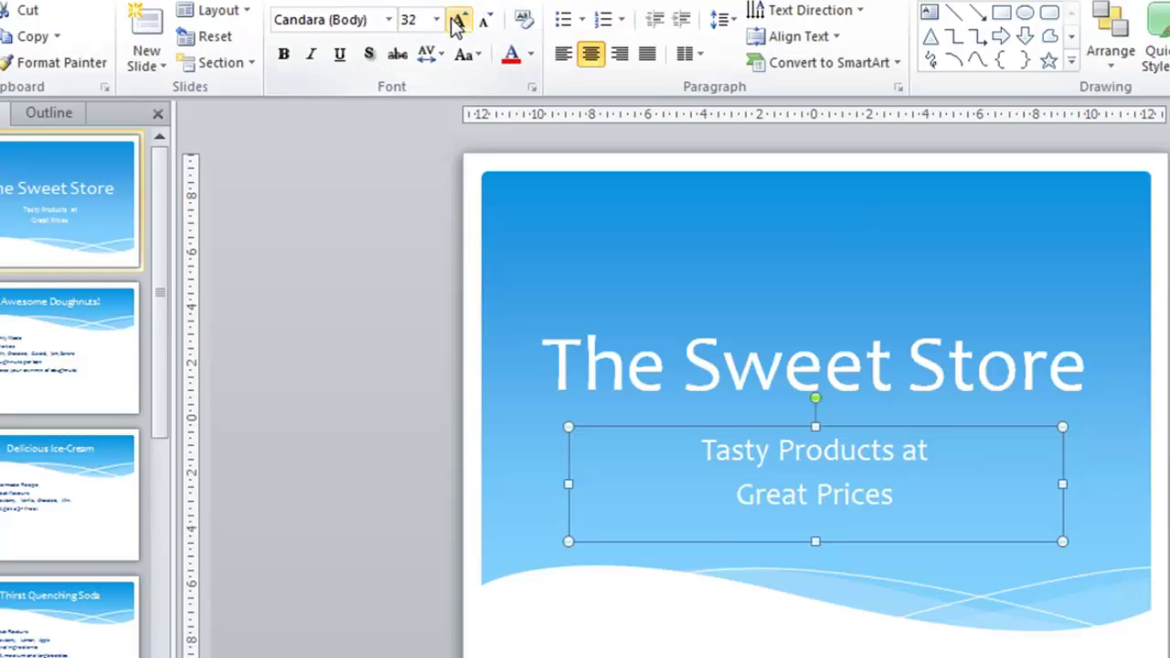
left_click(458, 22)
scroll(427, 495, "down", 2)
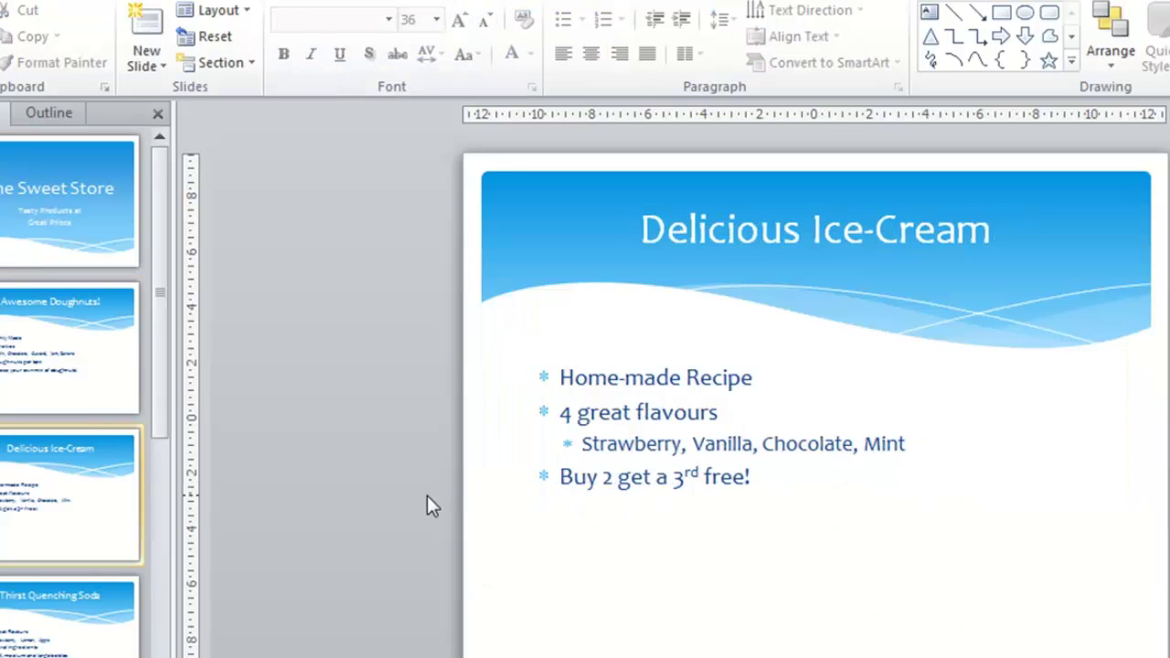
scroll(427, 496, "up", 2)
scroll(414, 499, "down", 2)
scroll(414, 490, "down", 2)
scroll(414, 489, "up", 2)
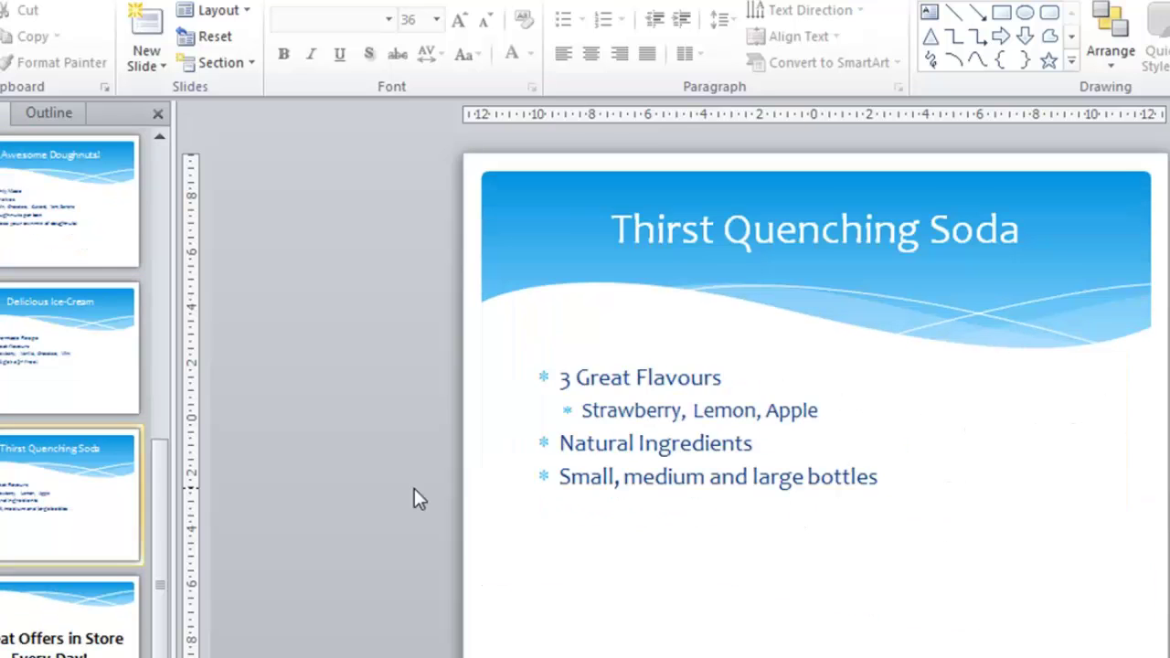
scroll(414, 498, "up", 2)
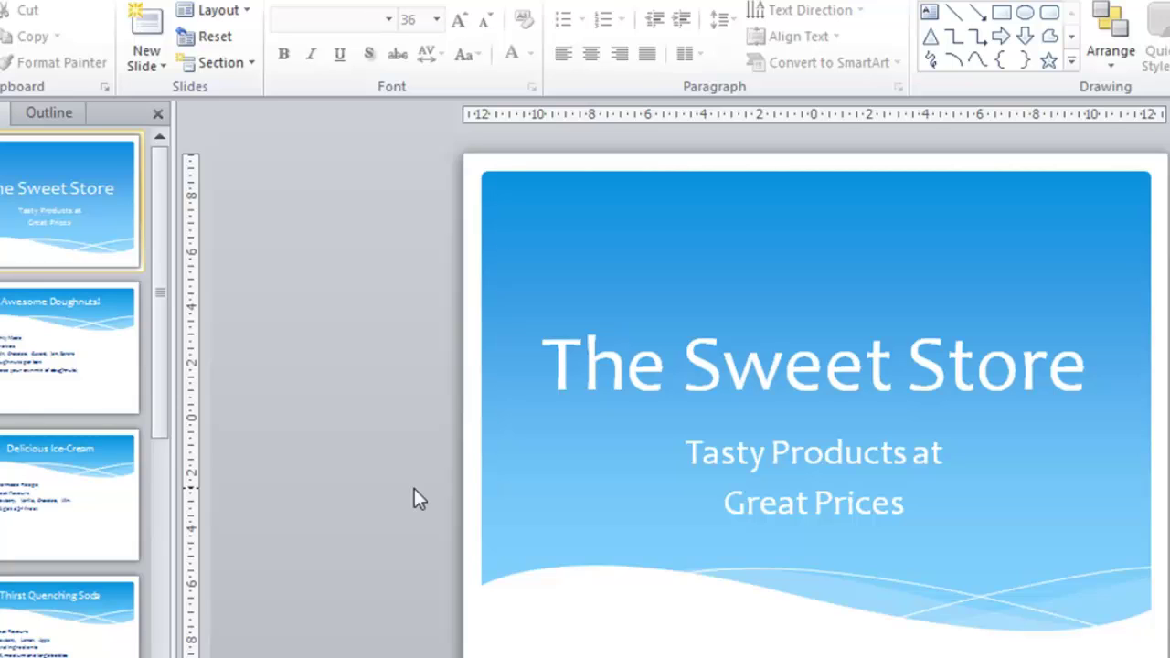
scroll(414, 498, "down", 1)
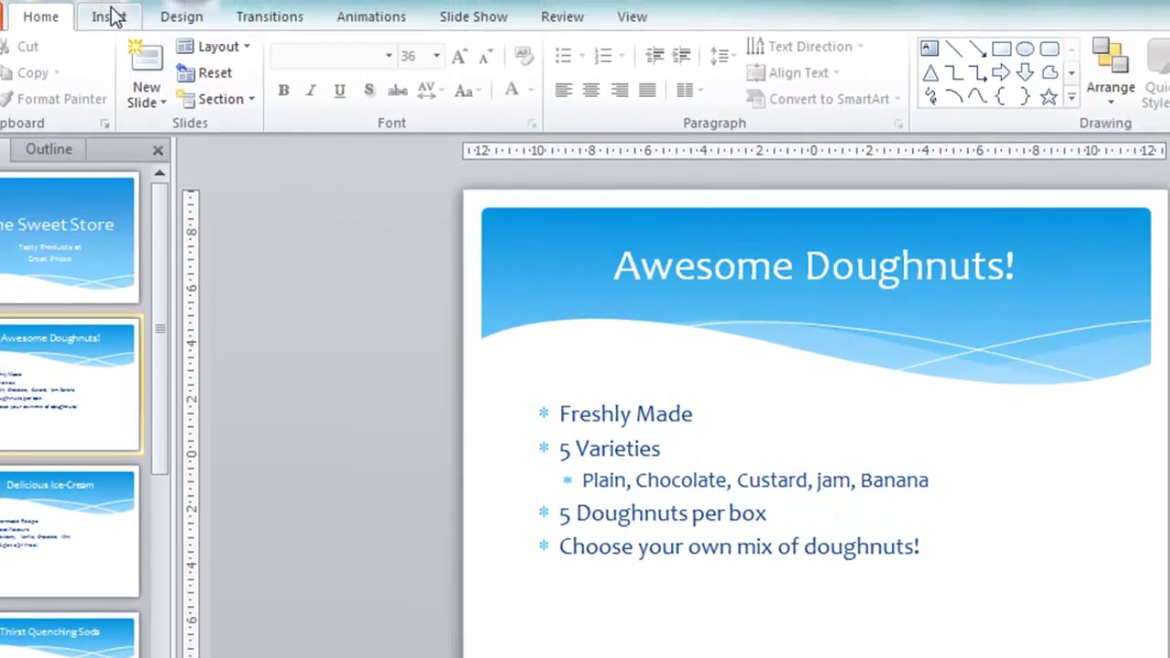
Open the Clip Art pane and check which media types the search covers.
left_click(112, 15)
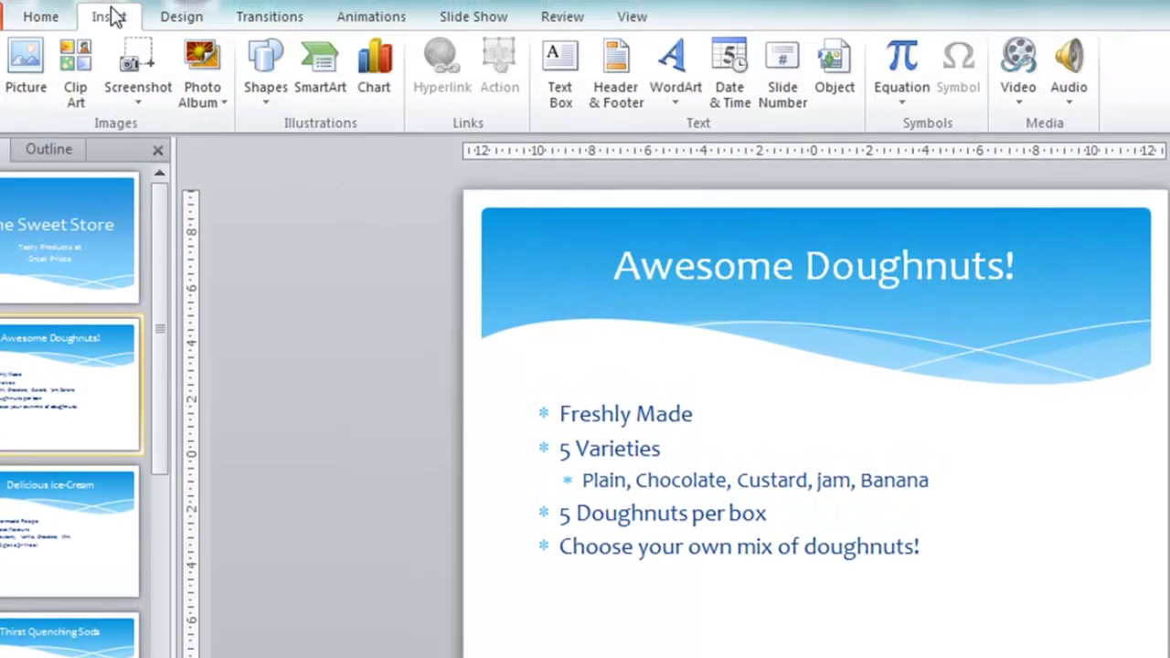
left_click(74, 62)
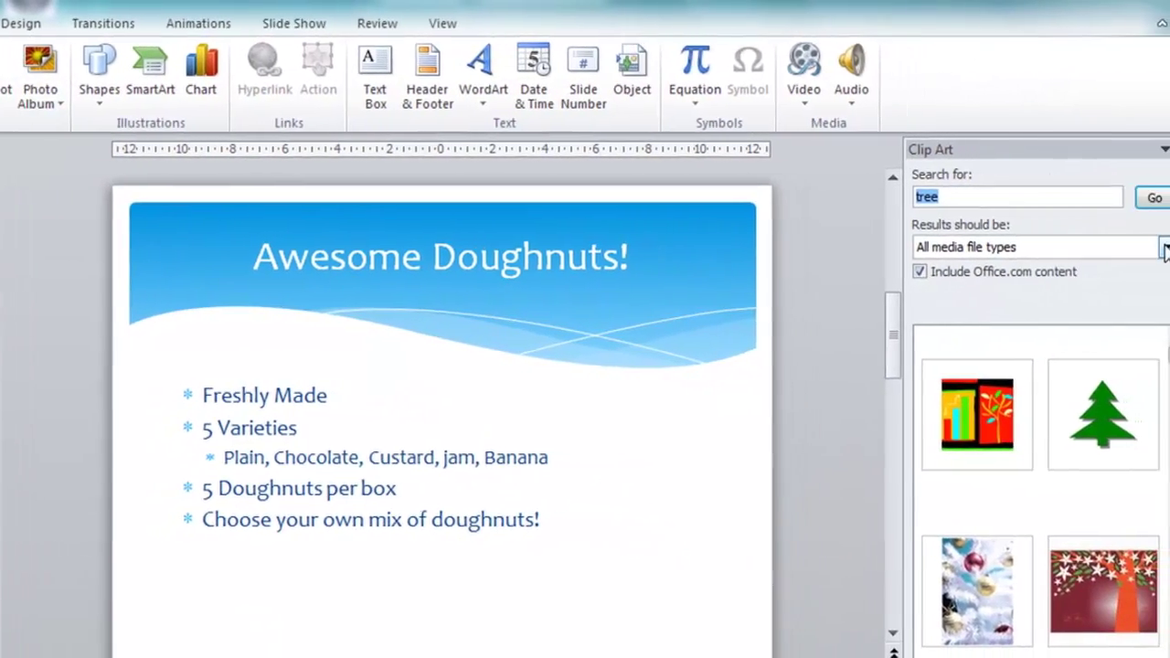
left_click(1165, 247)
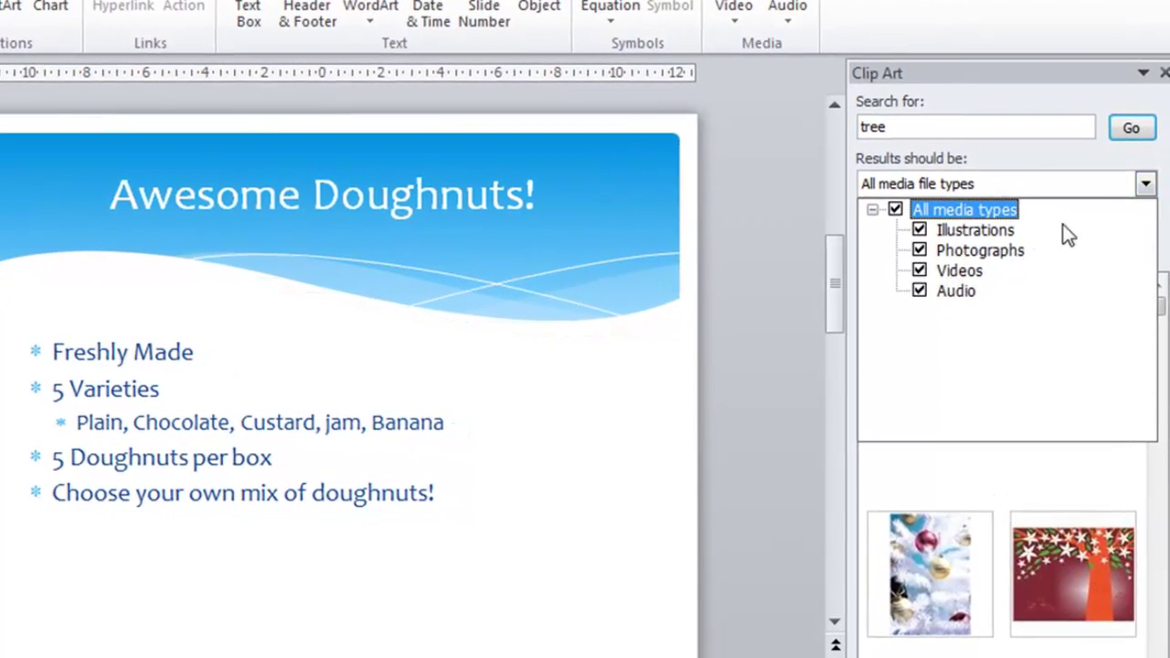
left_click(1159, 205)
Search clip art for 'doughnuts' and scroll the results to the box-of-donuts image.
left_click_drag(1001, 120, 676, 87)
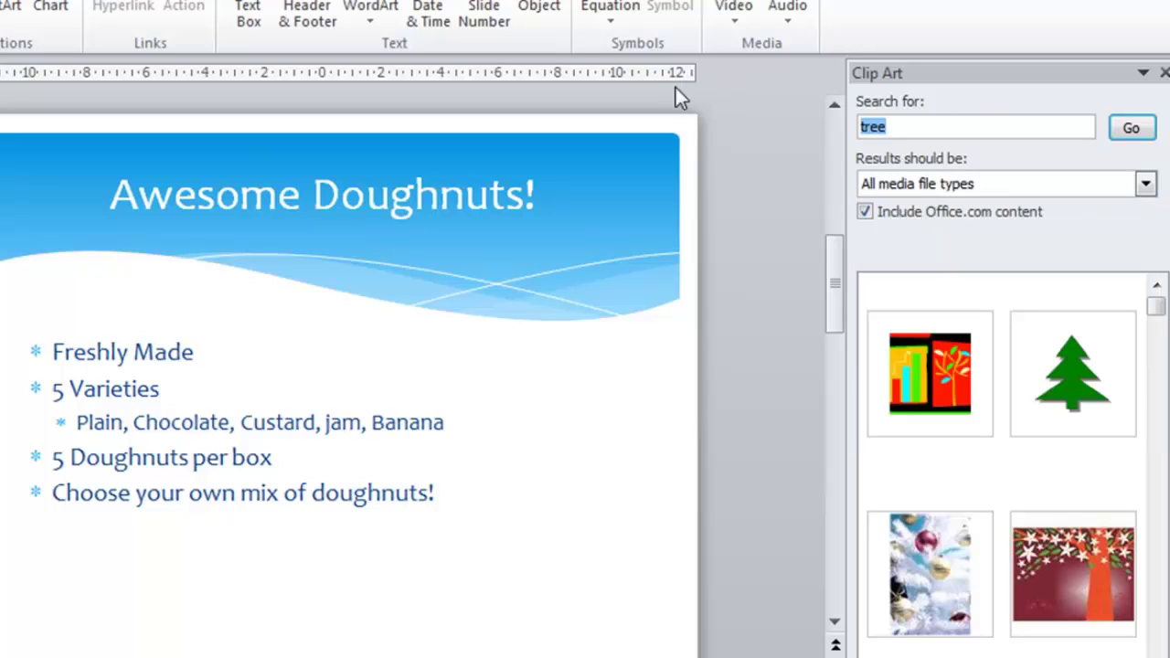
type("doughnuts")
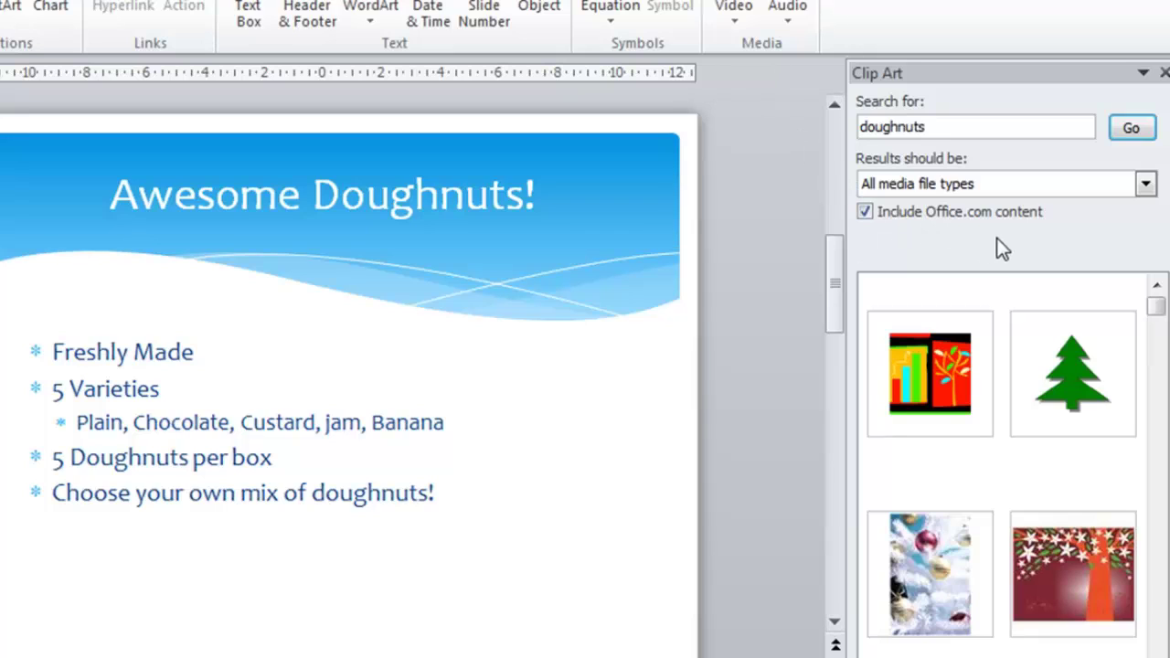
left_click(1139, 128)
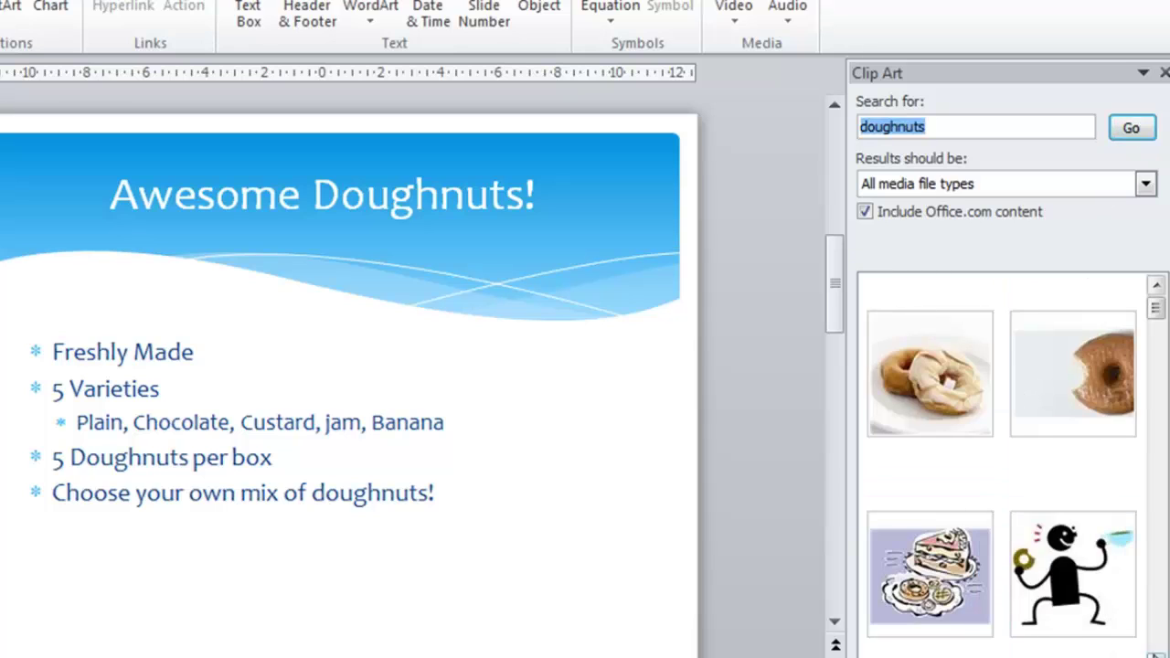
left_click(1157, 655)
left_click(1156, 655)
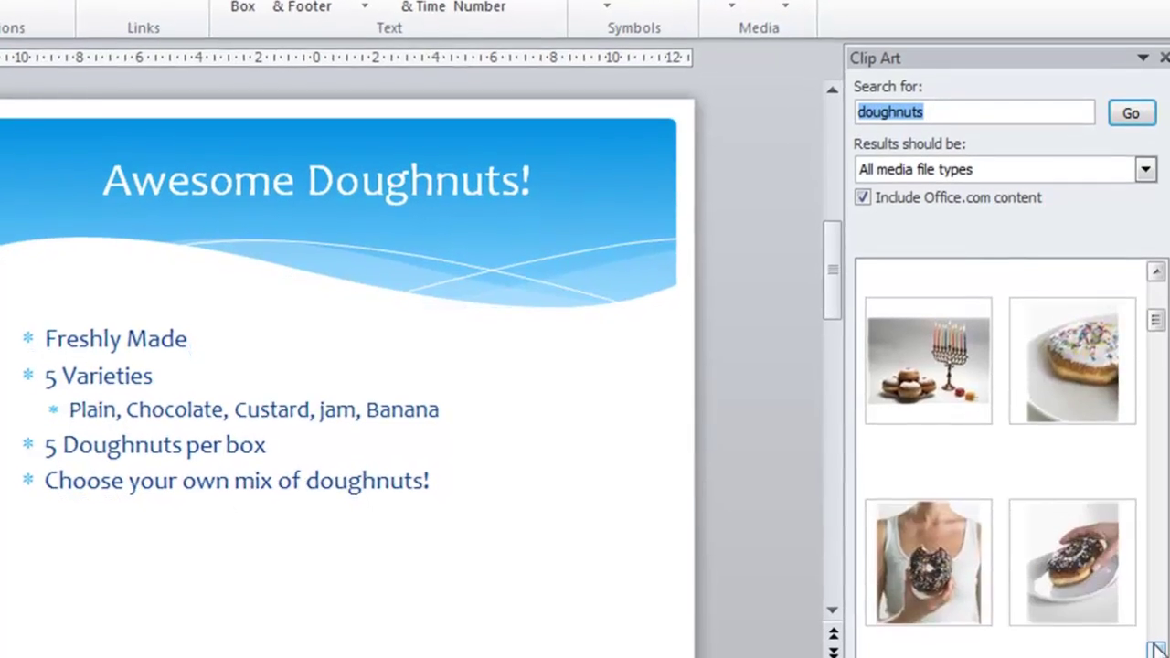
left_click(1156, 654)
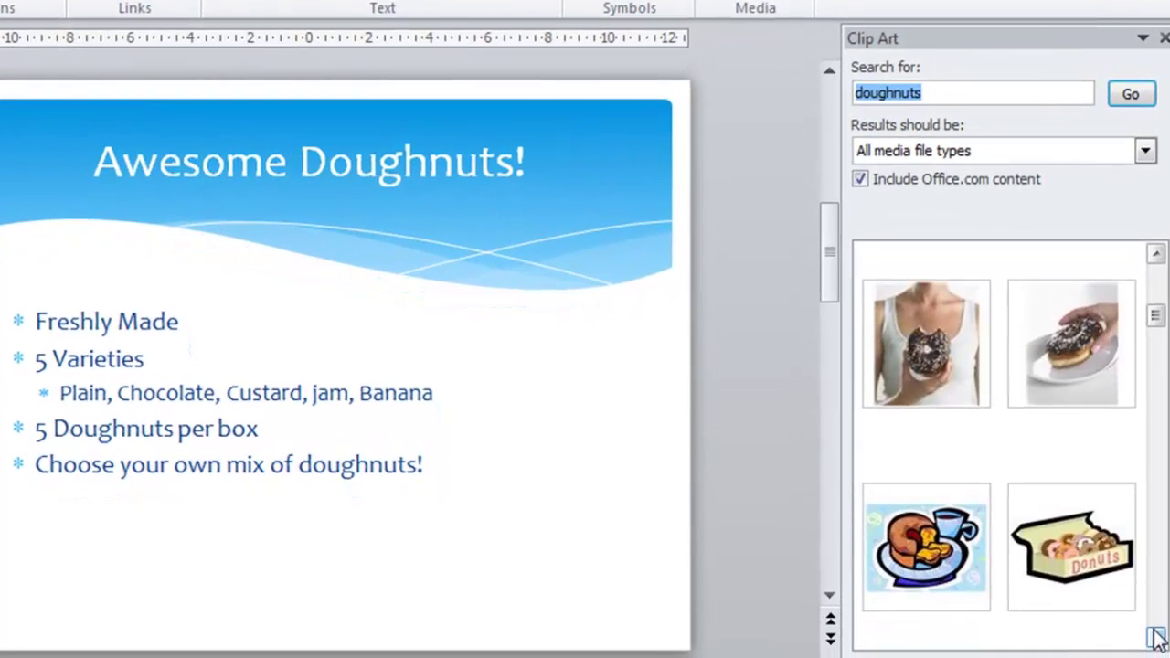
left_click(1156, 637)
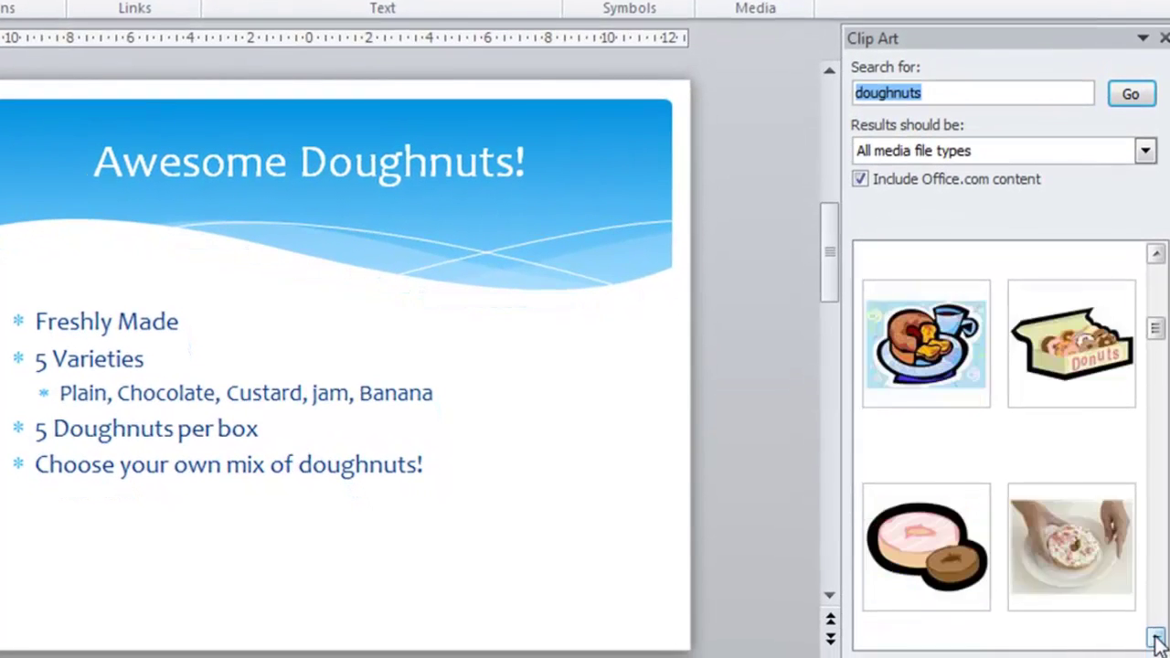
Insert the box-of-donuts clip art at the slide's bottom right, then scroll to the ice-cream slide.
left_click(1071, 350)
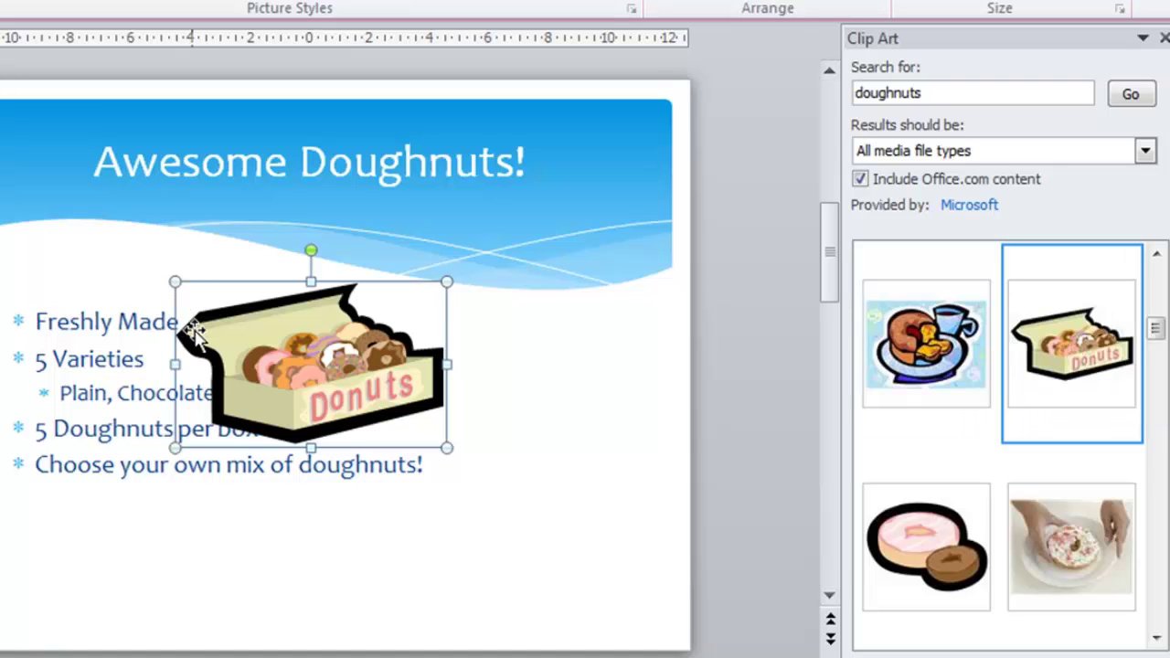
left_click_drag(210, 334, 422, 513)
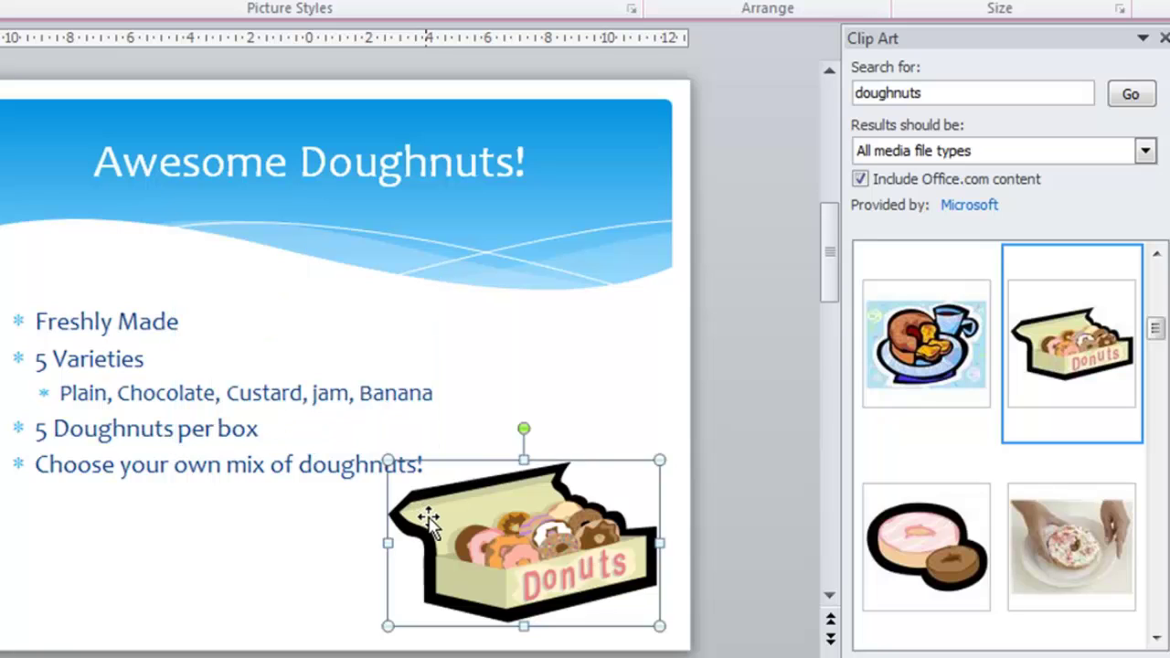
left_click(593, 343)
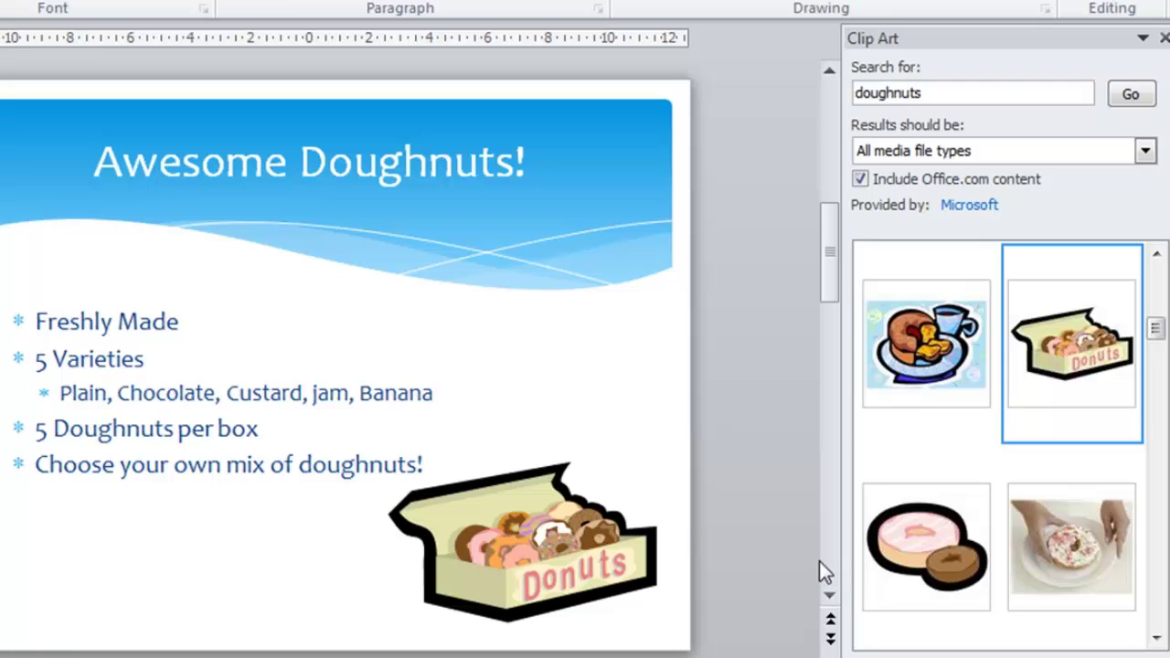
scroll(824, 561, "down", 1)
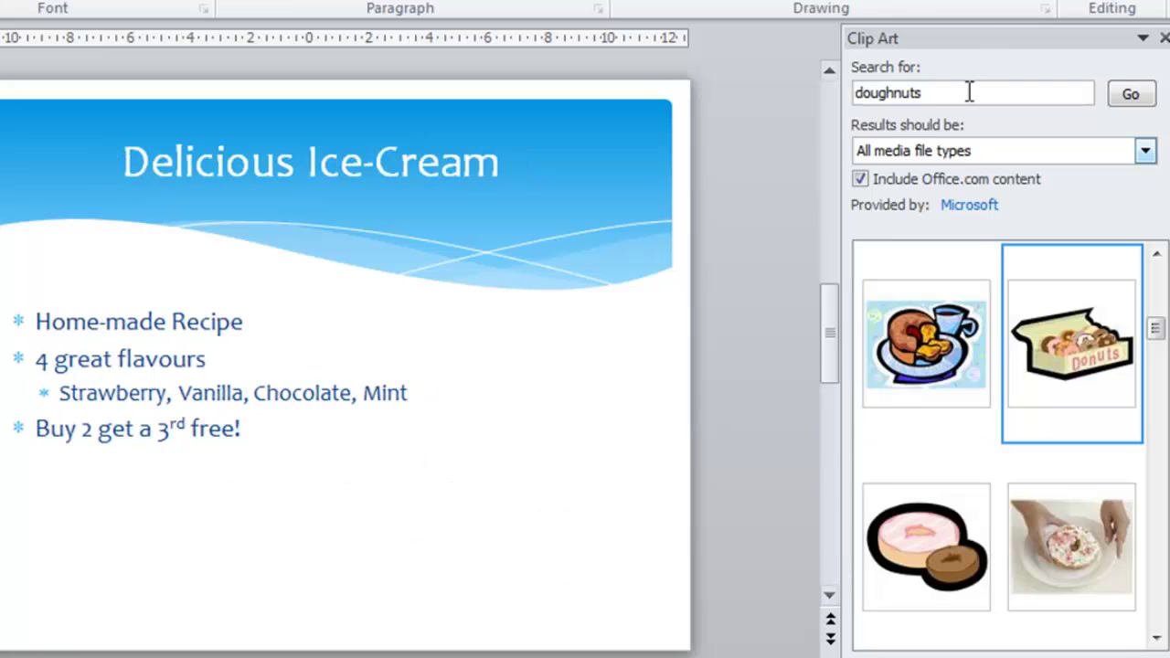
Search clip art for 'ice-cream', insert the three-cones photo, shrink it, and place it beside the bullets.
left_click_drag(971, 93, 804, 84)
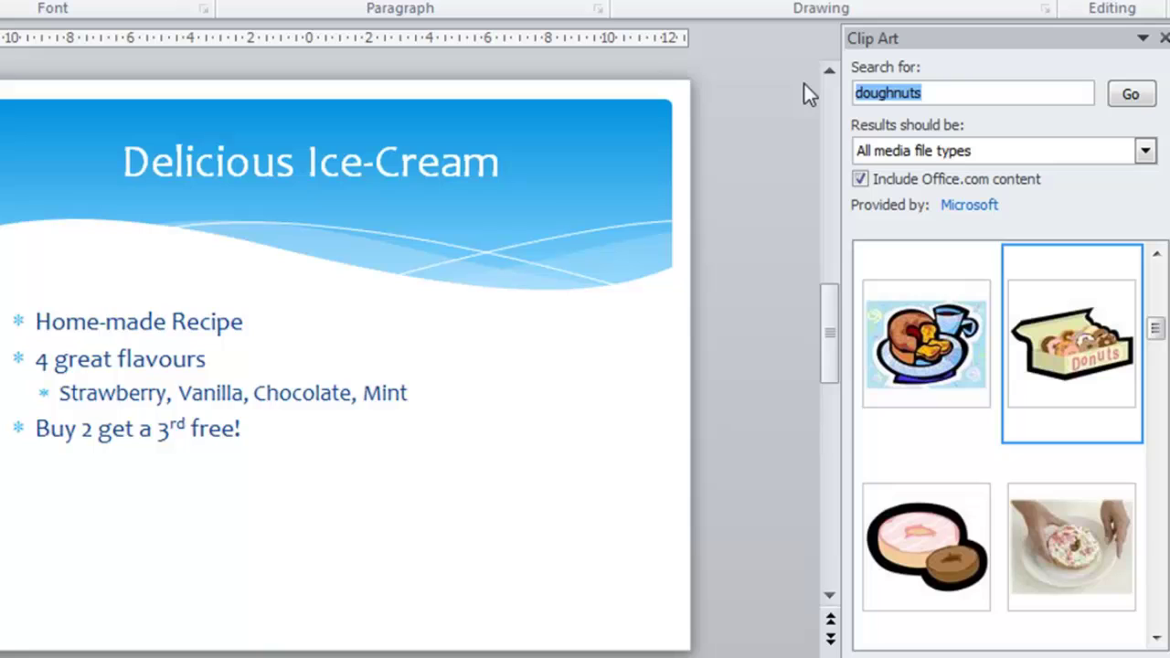
type("ice-cream")
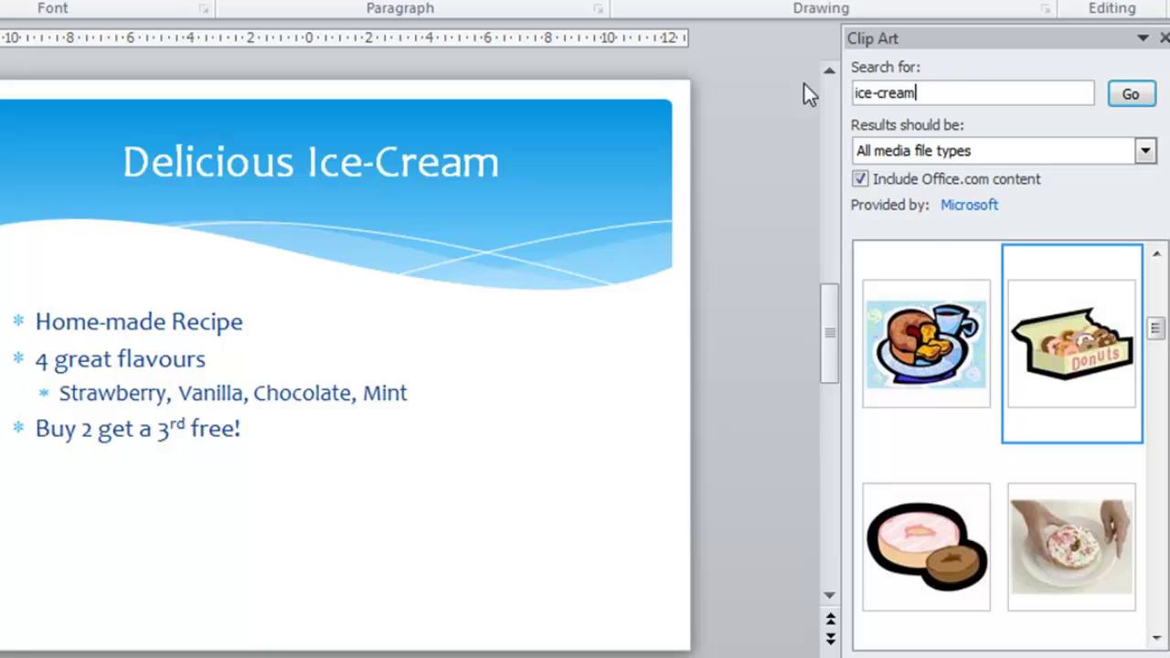
key("Return")
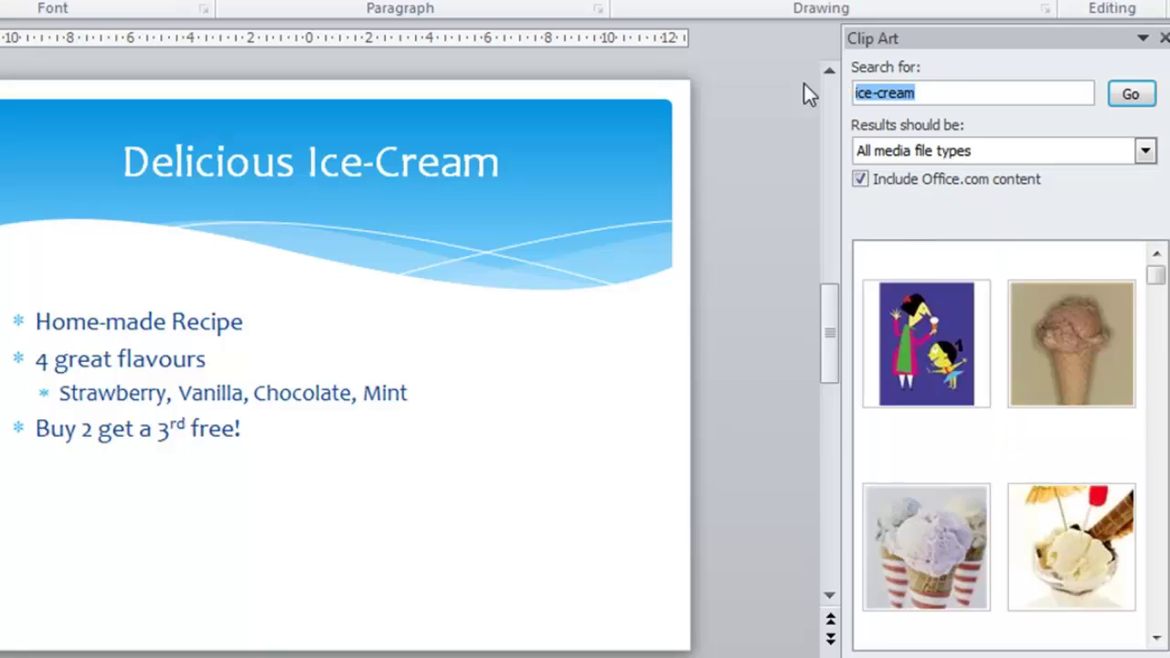
mouse_move(1150, 537)
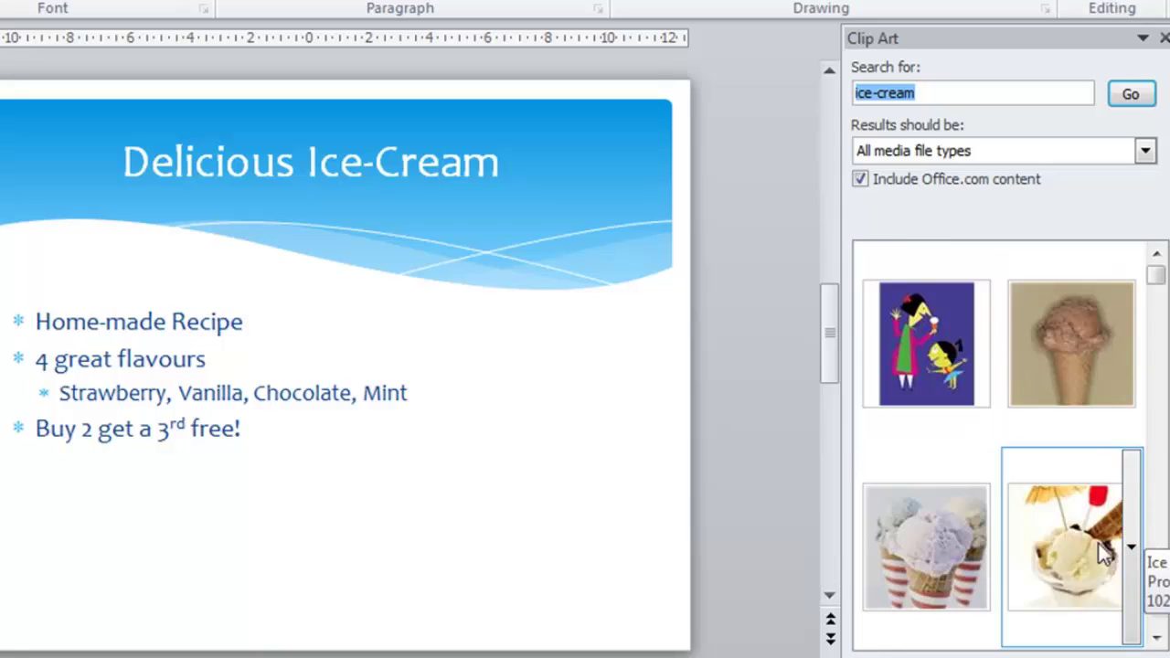
left_click(907, 526)
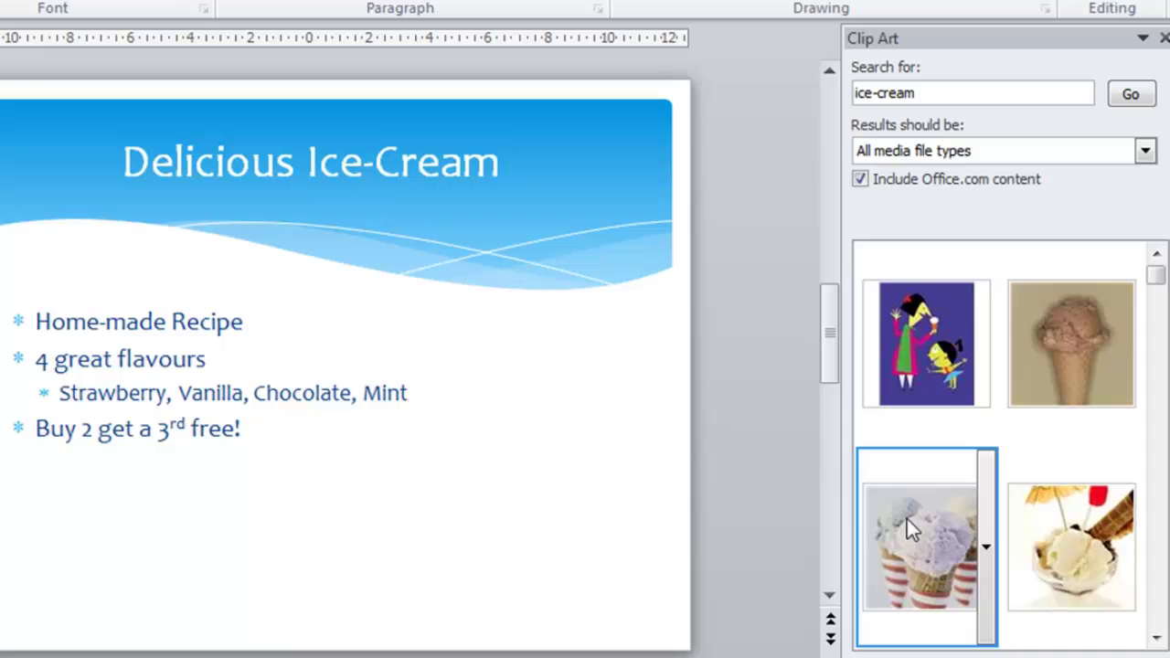
left_click(906, 519)
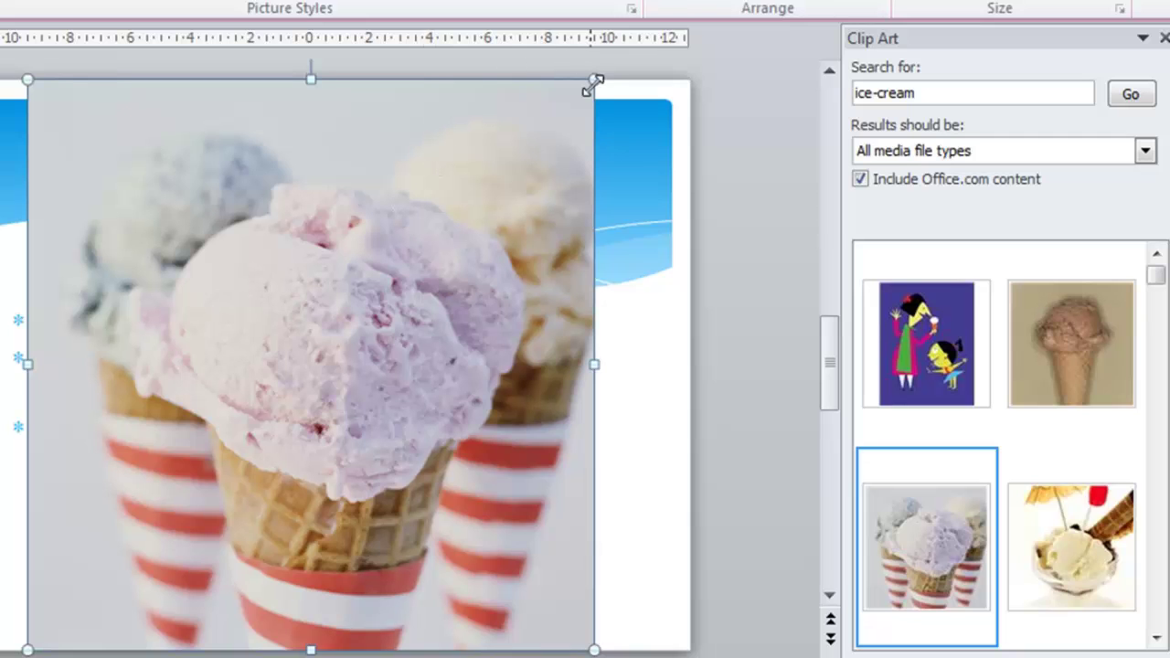
left_click_drag(594, 83, 261, 396)
left_click_drag(97, 490, 490, 411)
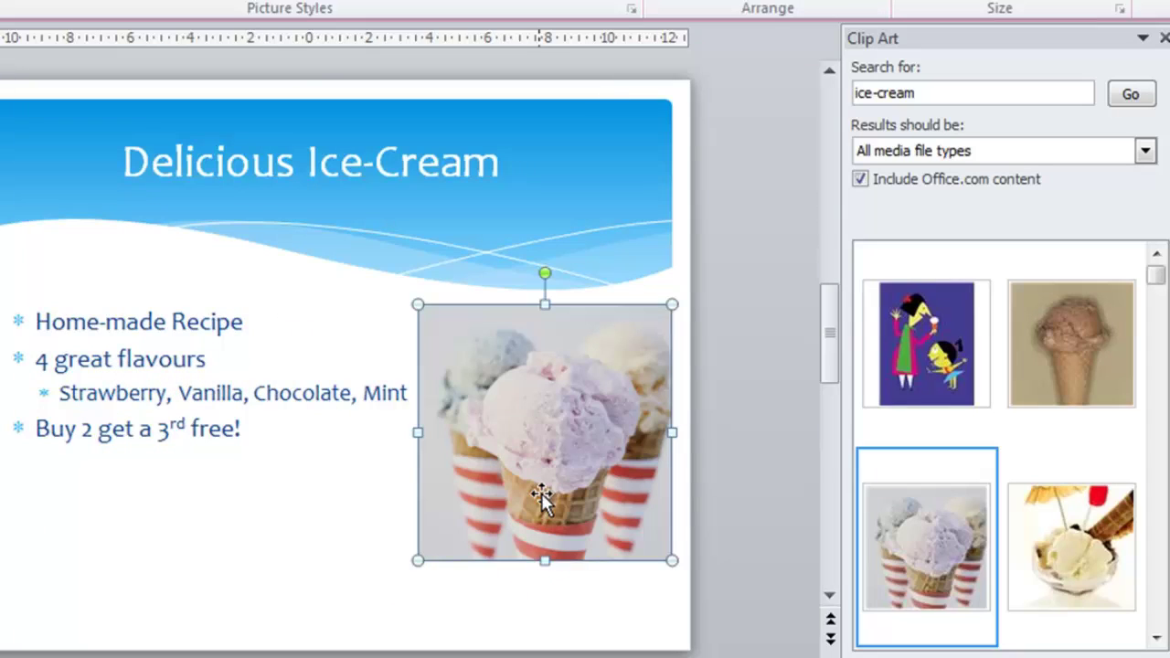
On the Thirst Quenching Soda slide, search clip art for 'soda' and insert the coloured-bottles photo.
left_click(836, 552)
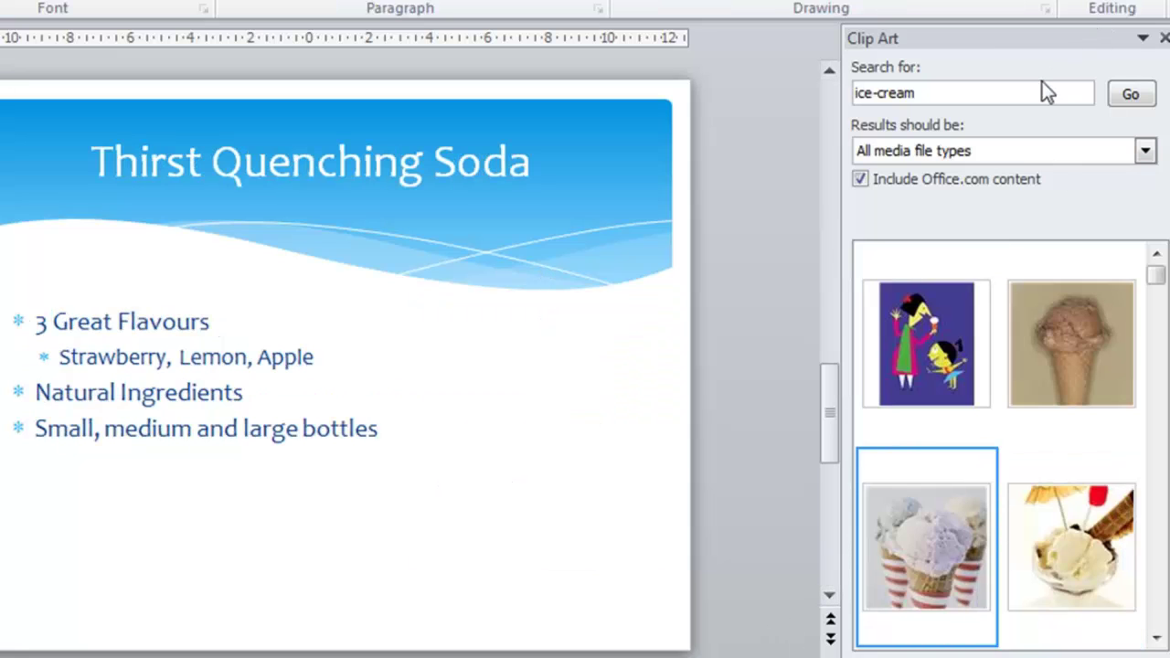
left_click(1011, 87)
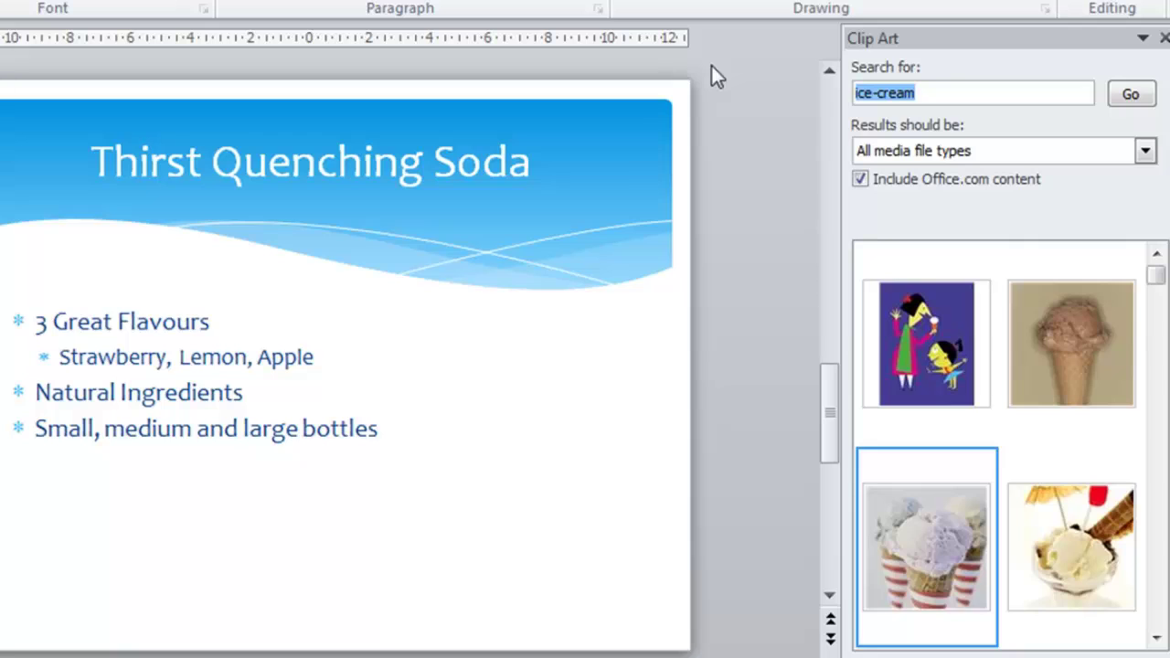
type("soda")
key("Return")
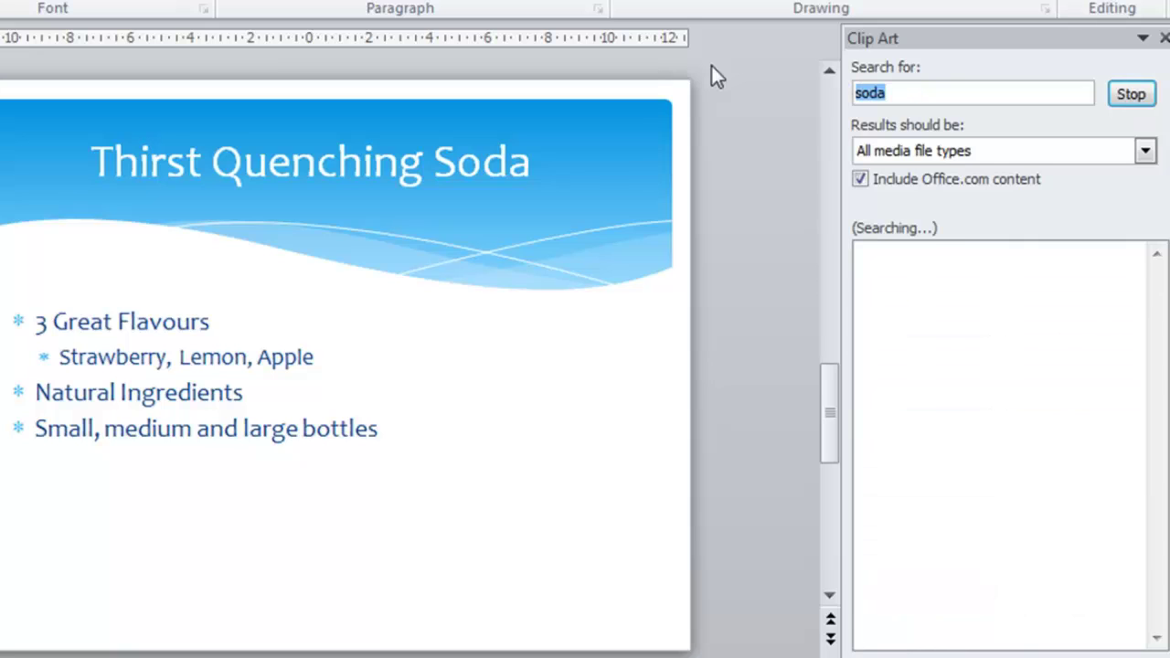
left_click(1159, 601)
scroll(1159, 608, "down", 2)
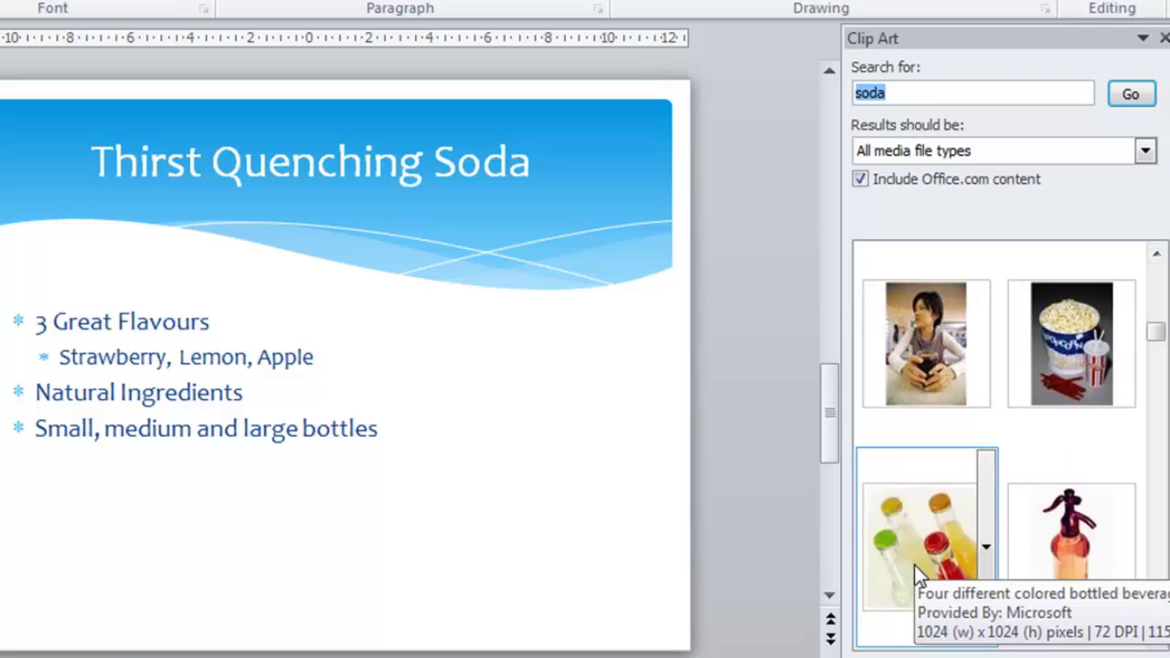
left_click(914, 565)
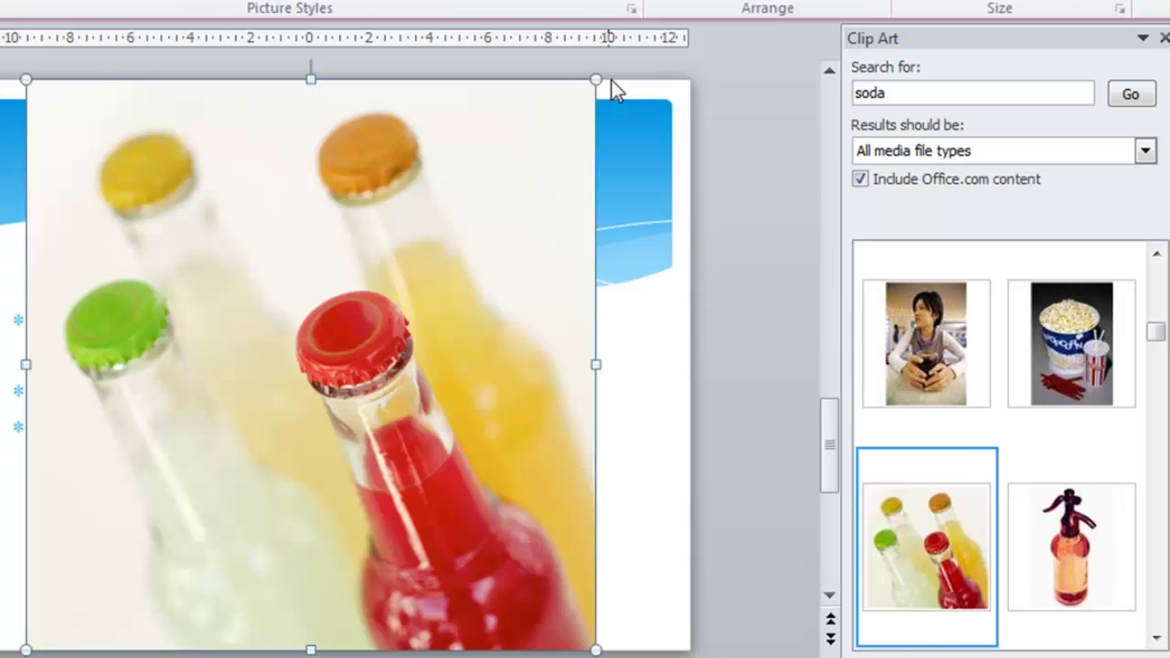
Shrink the bottles photo, move it to the bottom right, and go to the Great Offers slide.
left_click_drag(594, 82, 267, 491)
left_click_drag(188, 522, 581, 506)
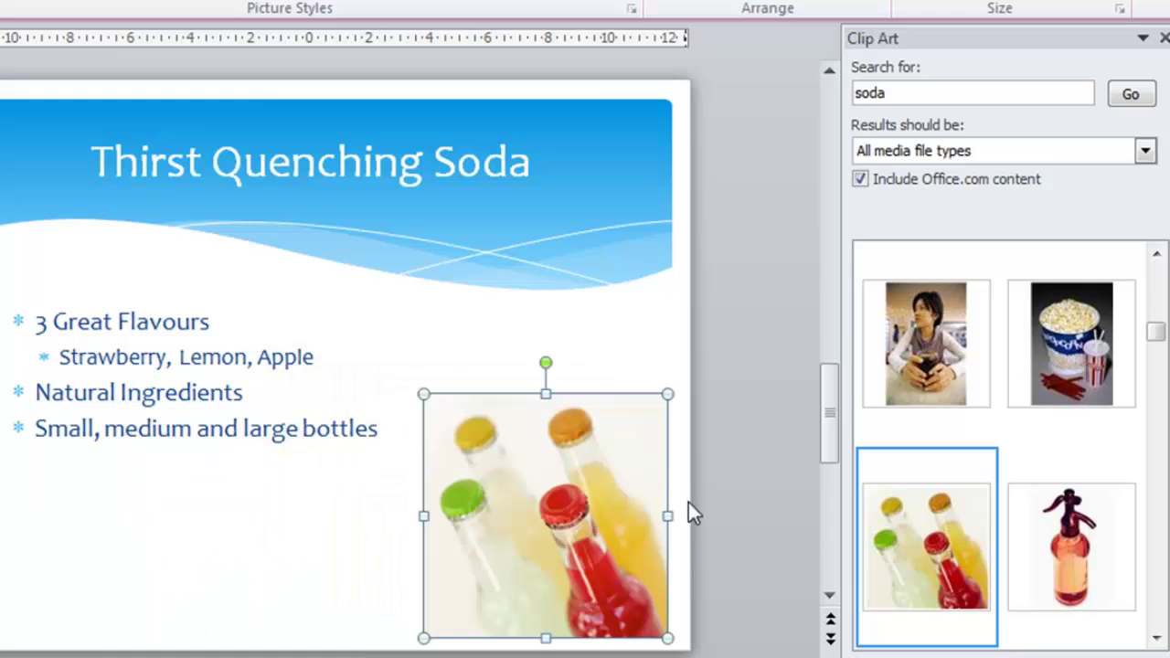
left_click(741, 505)
left_click(828, 558)
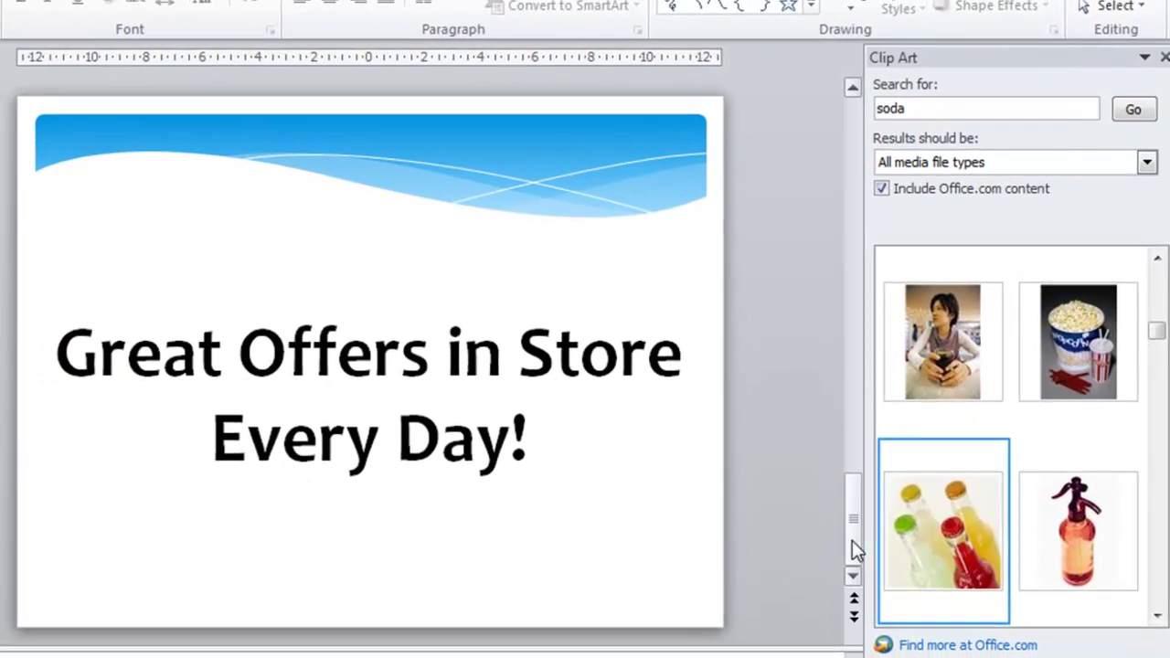
Scroll through the slide thumbnails to review each product picture, ending on the title slide.
left_click_drag(849, 526, 859, 123)
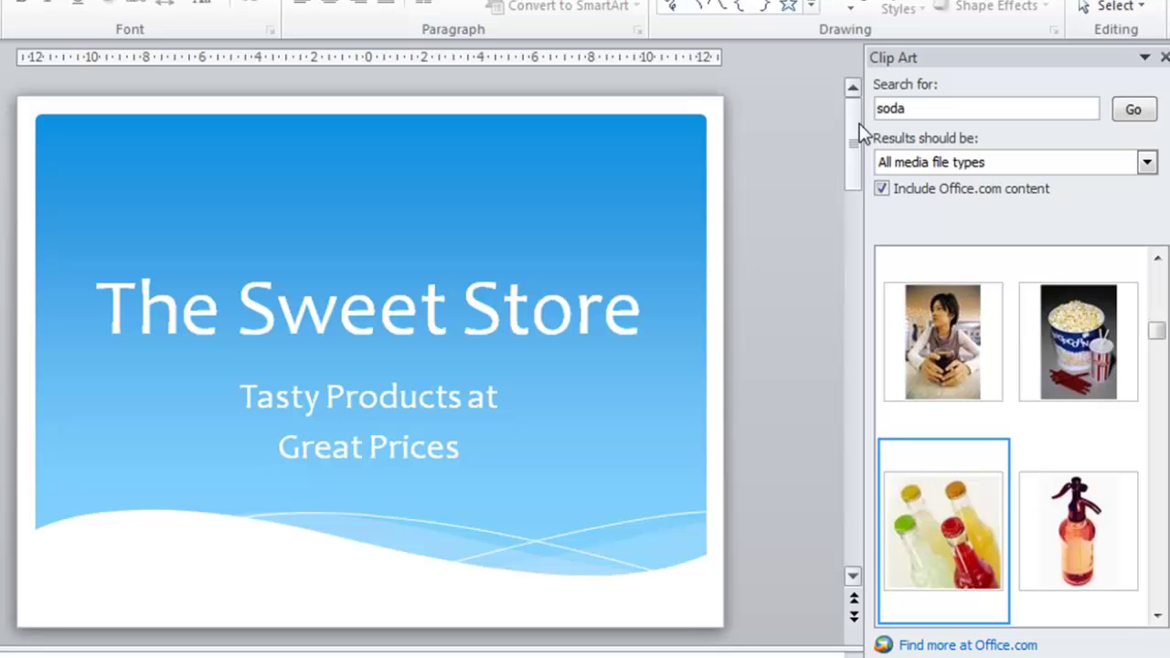
scroll(859, 124, "down", 1)
scroll(859, 124, "down", 1)
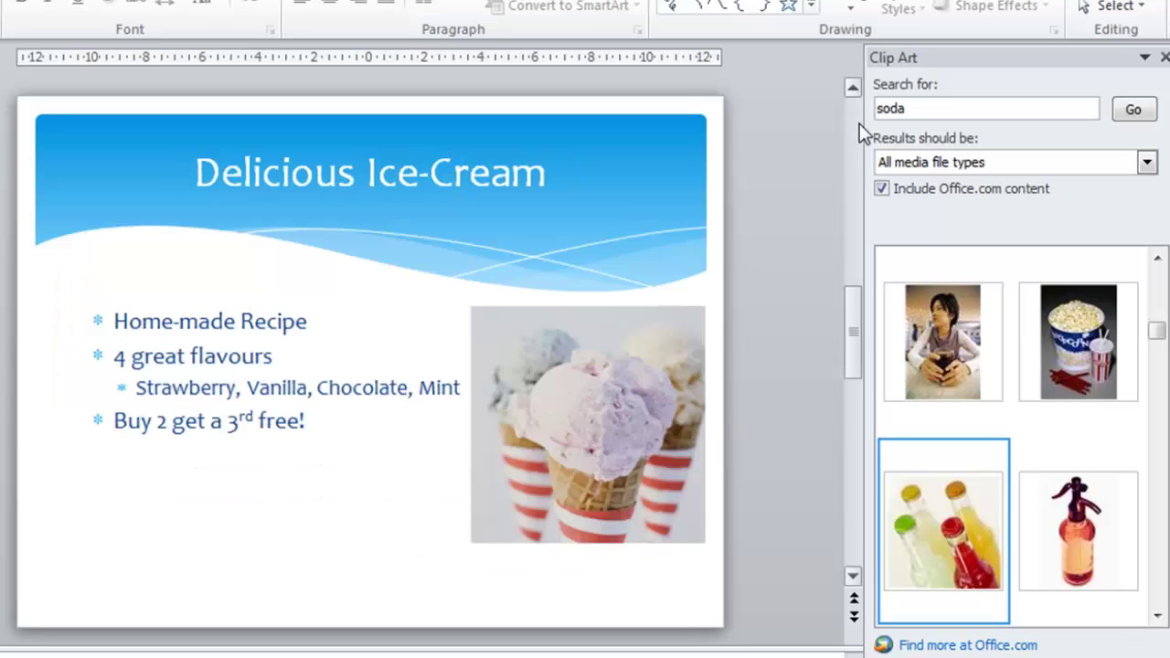
scroll(860, 124, "down", 1)
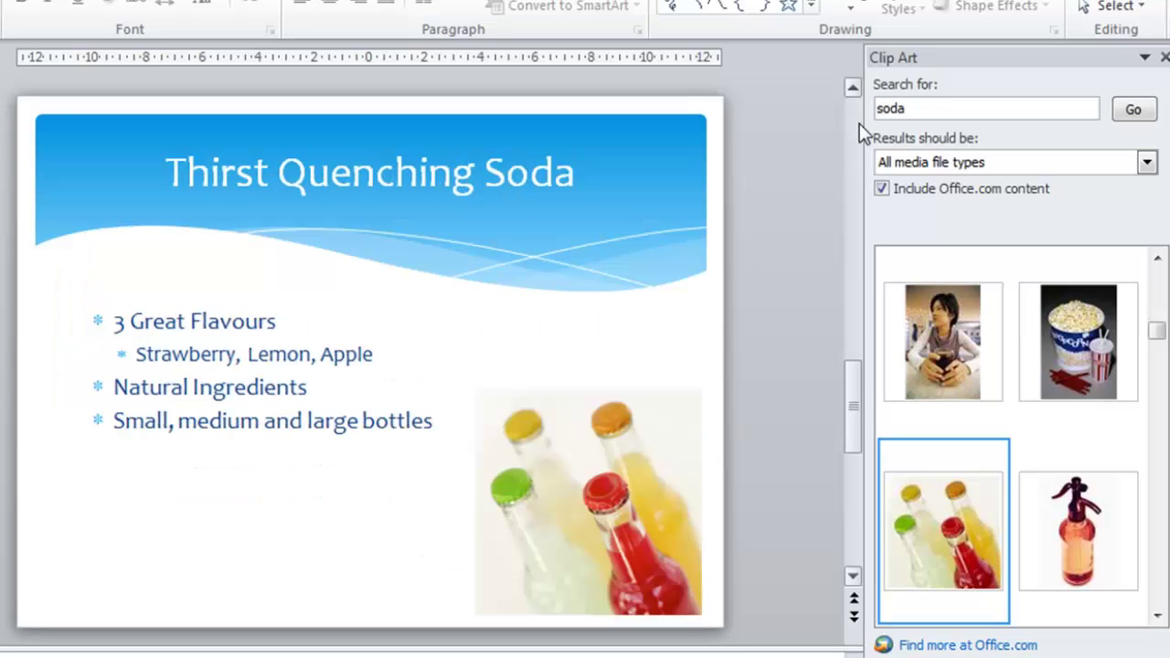
scroll(859, 124, "down", 1)
scroll(860, 123, "up", 2)
scroll(859, 123, "up", 2)
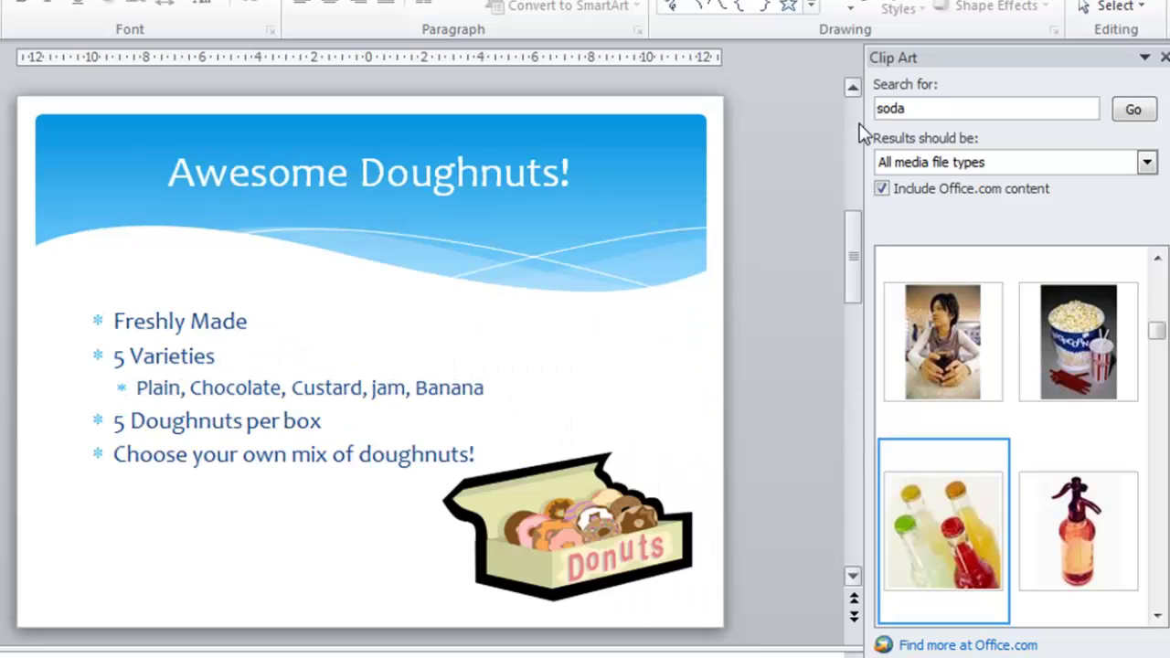
scroll(859, 123, "down", 1)
scroll(860, 123, "down", 3)
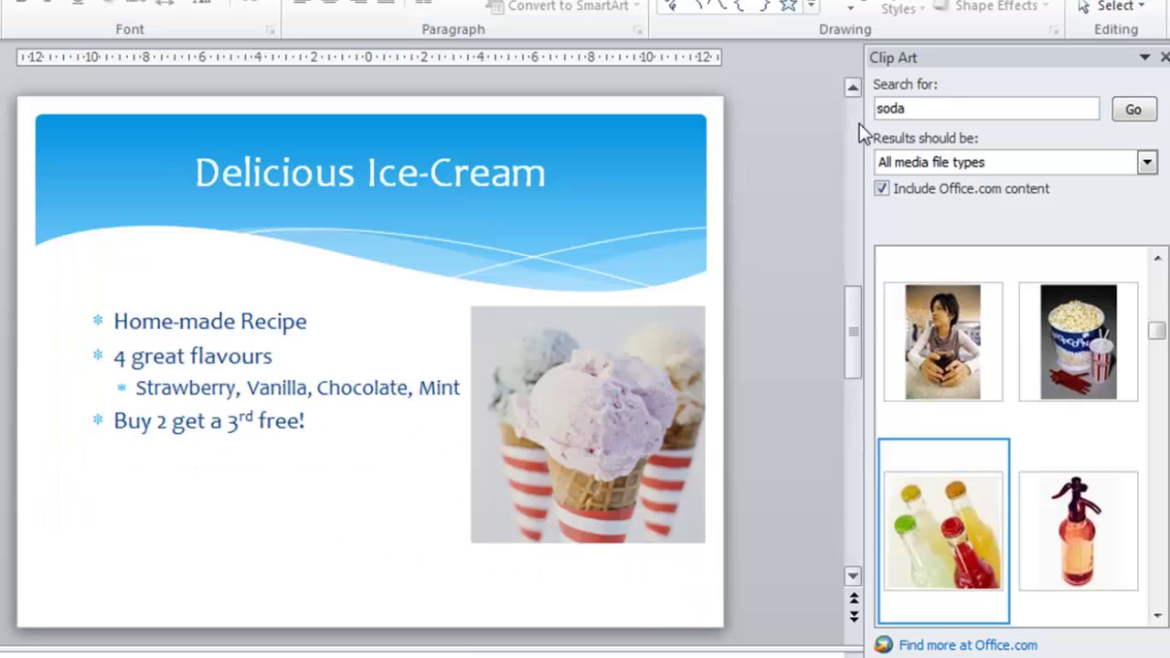
scroll(860, 124, "up", 4)
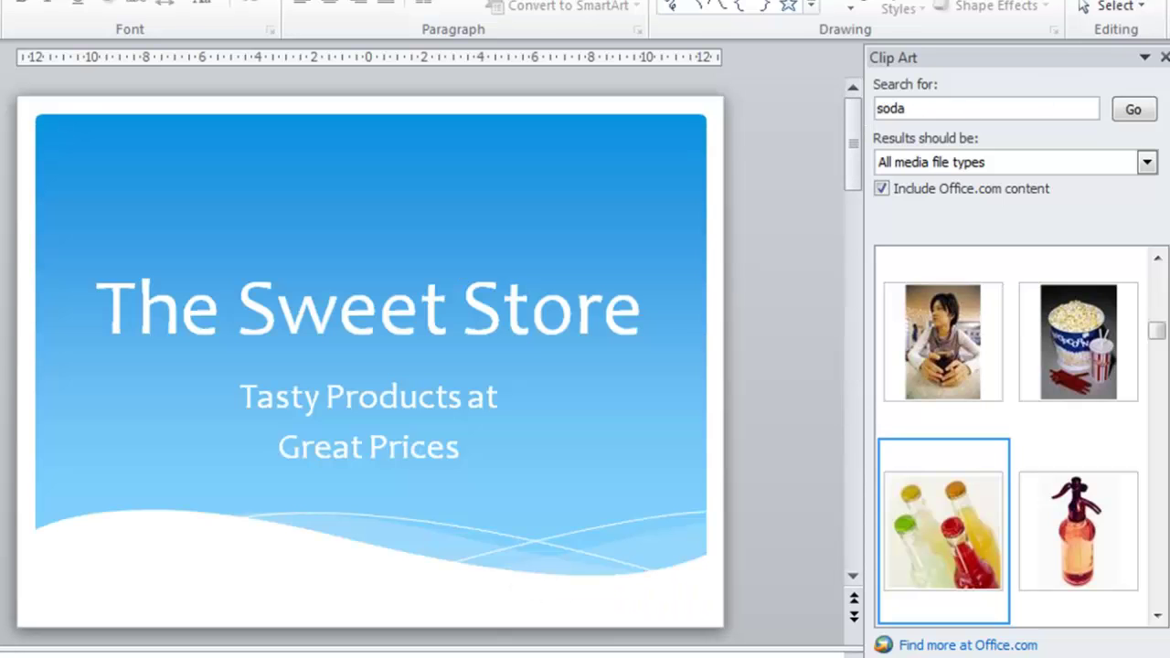
Close Clip Art and give the slide 2 doughnut bullet box Float In, replacing a trial Fly In.
left_click(1164, 56)
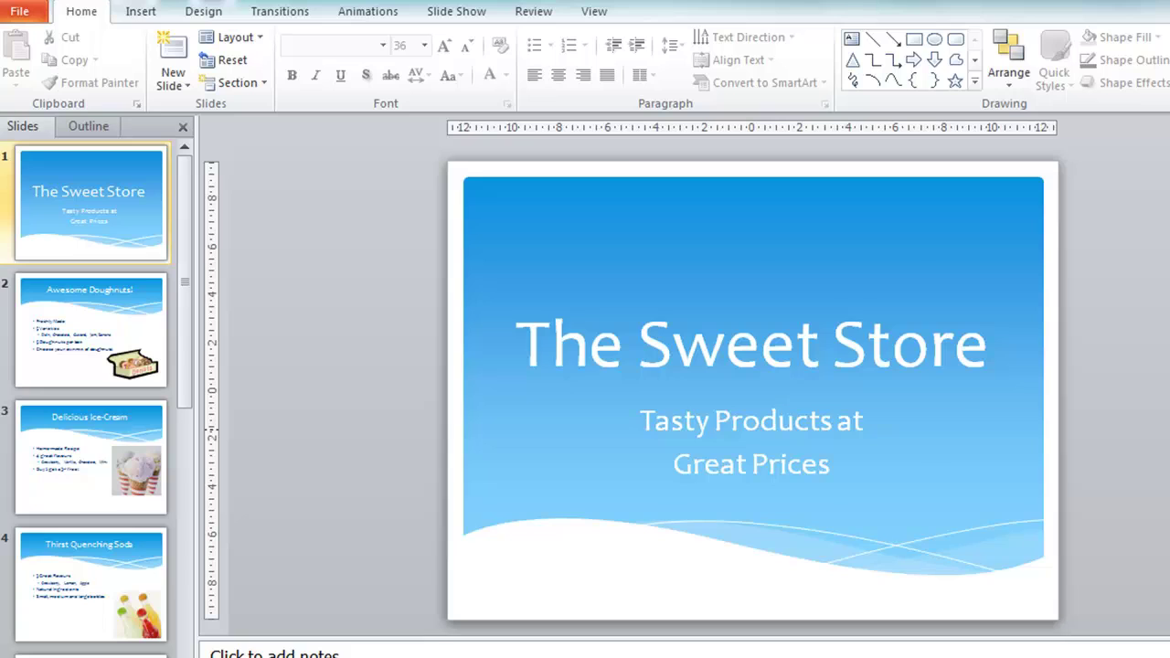
left_click(91, 329)
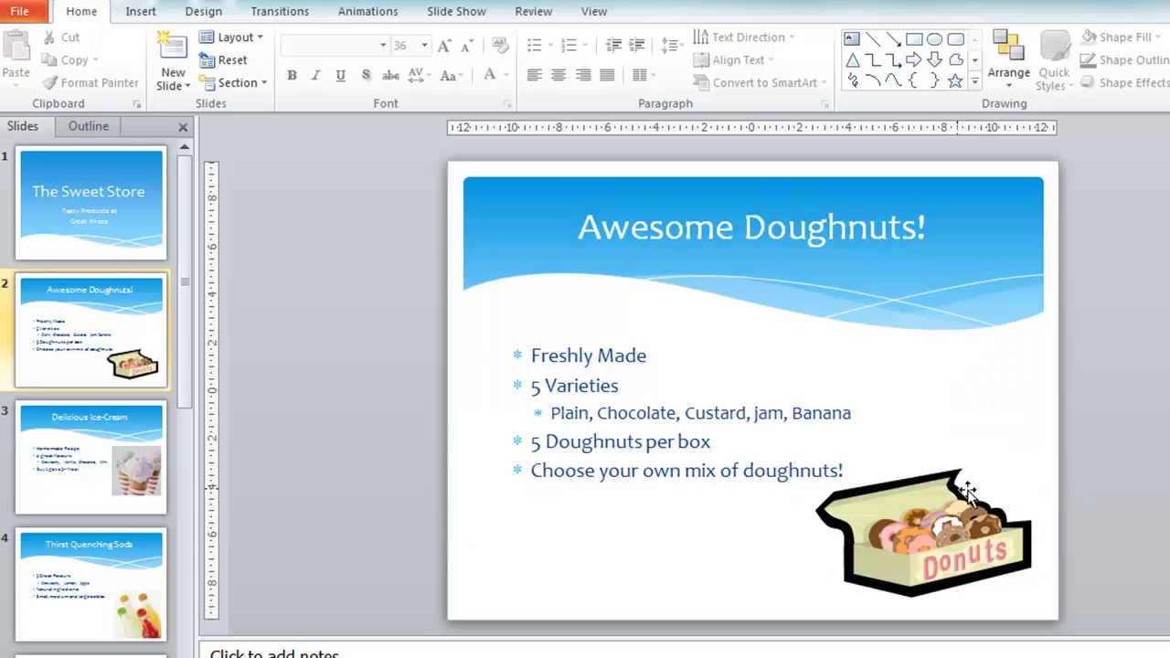
left_click(689, 417)
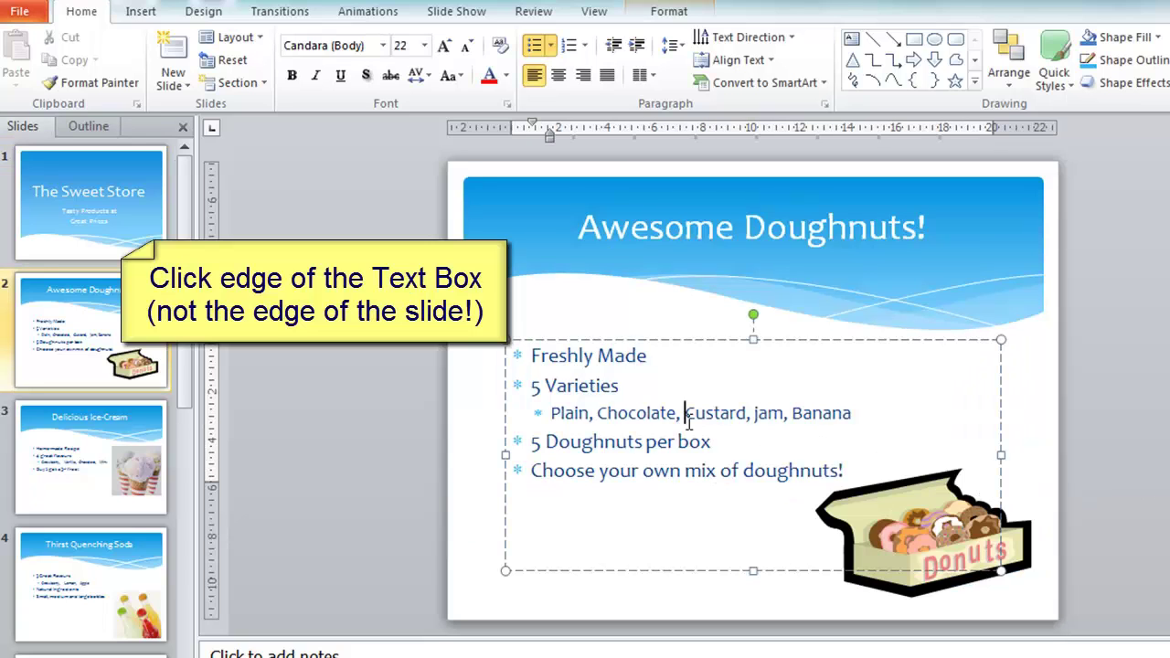
left_click(655, 339)
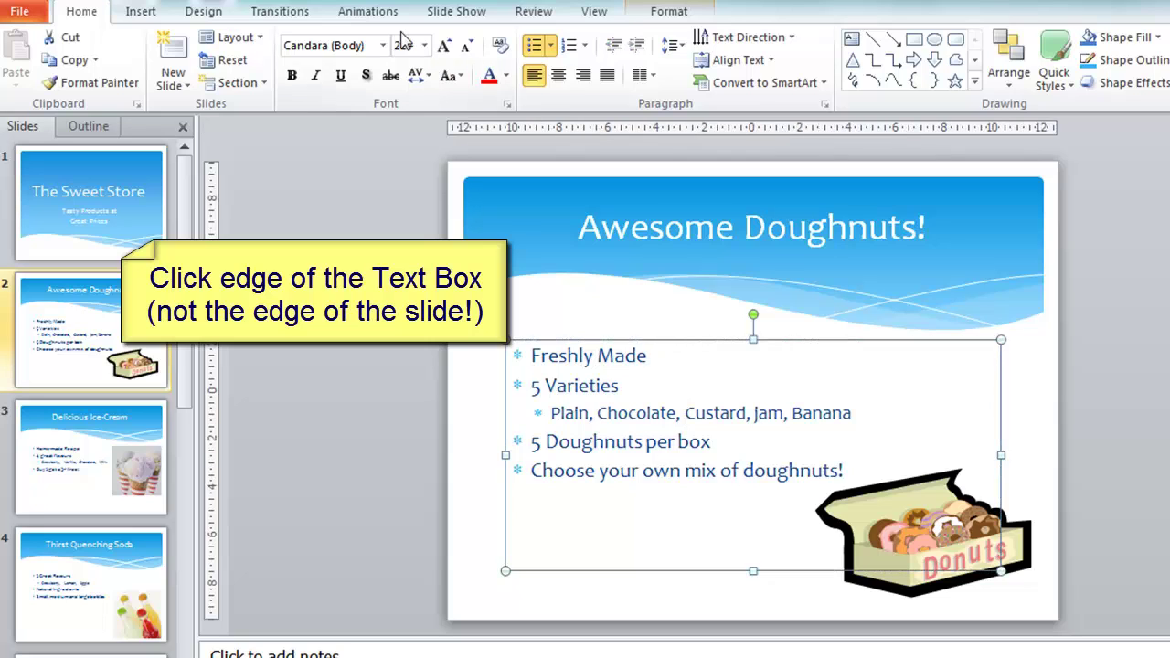
left_click(356, 11)
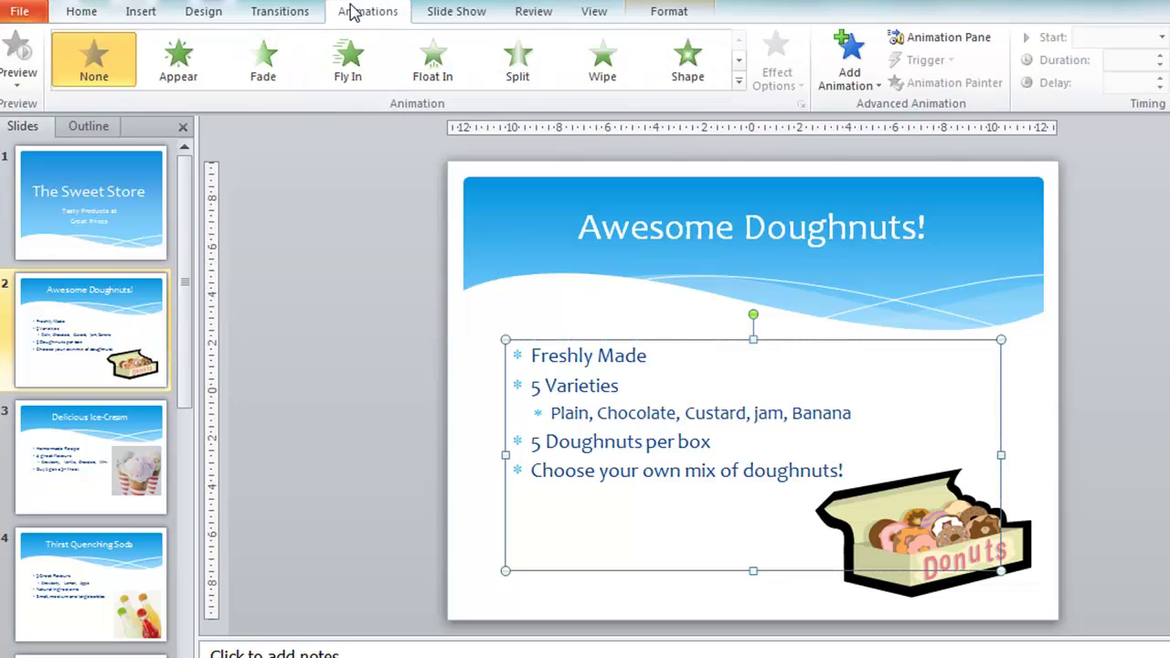
left_click(347, 57)
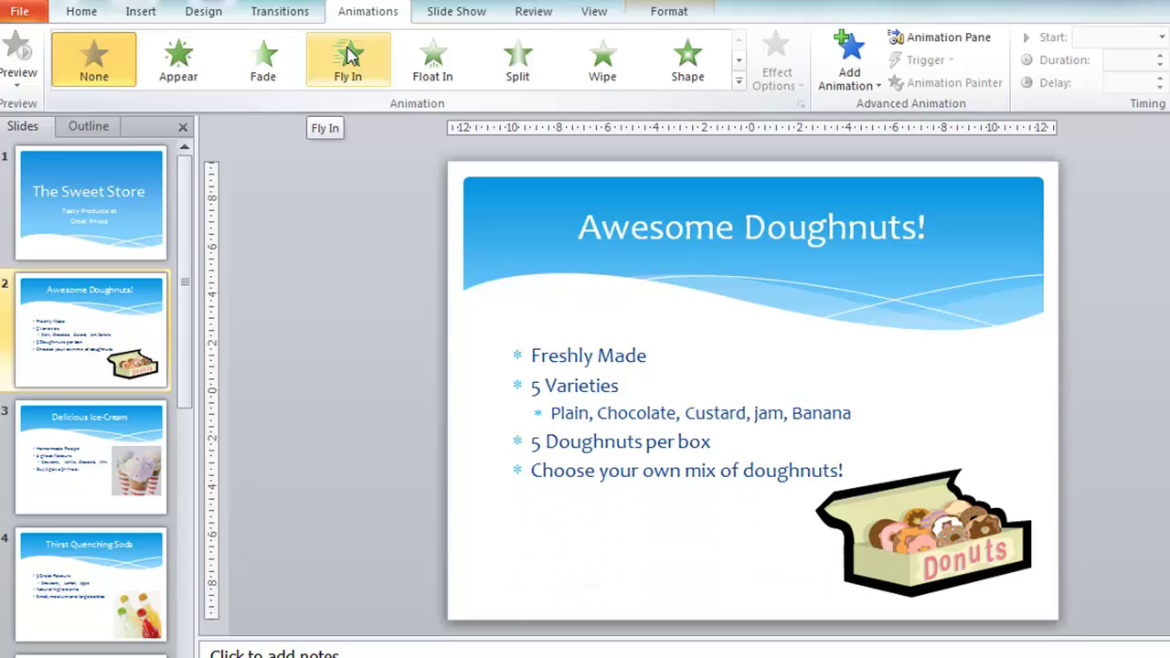
left_click(426, 58)
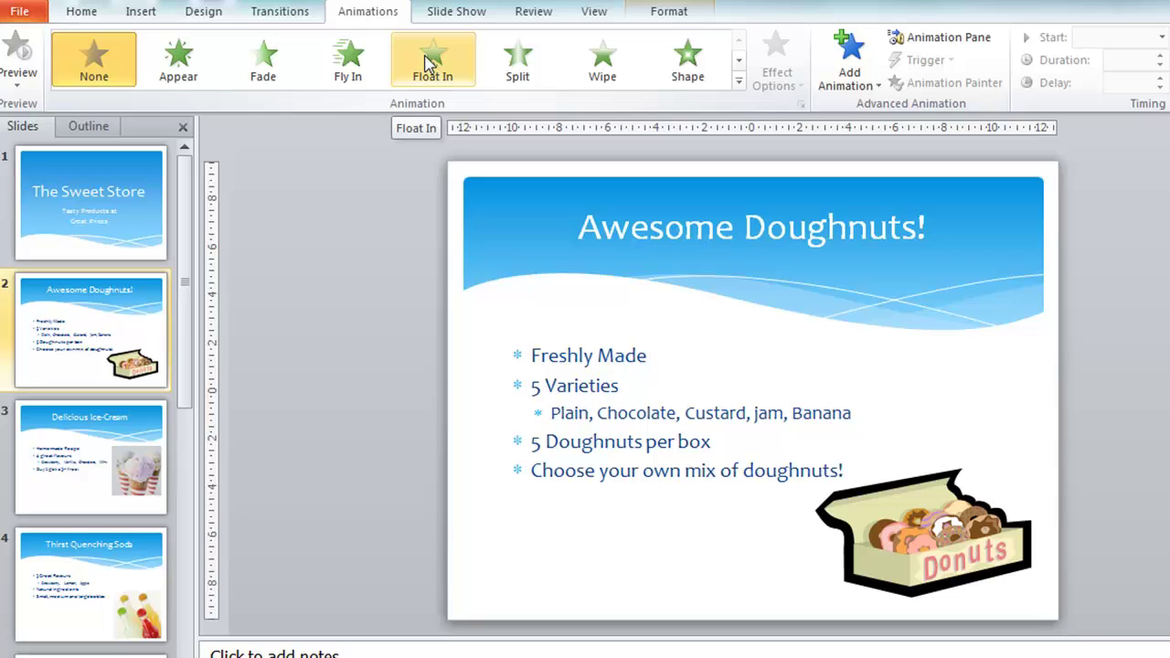
left_click(426, 64)
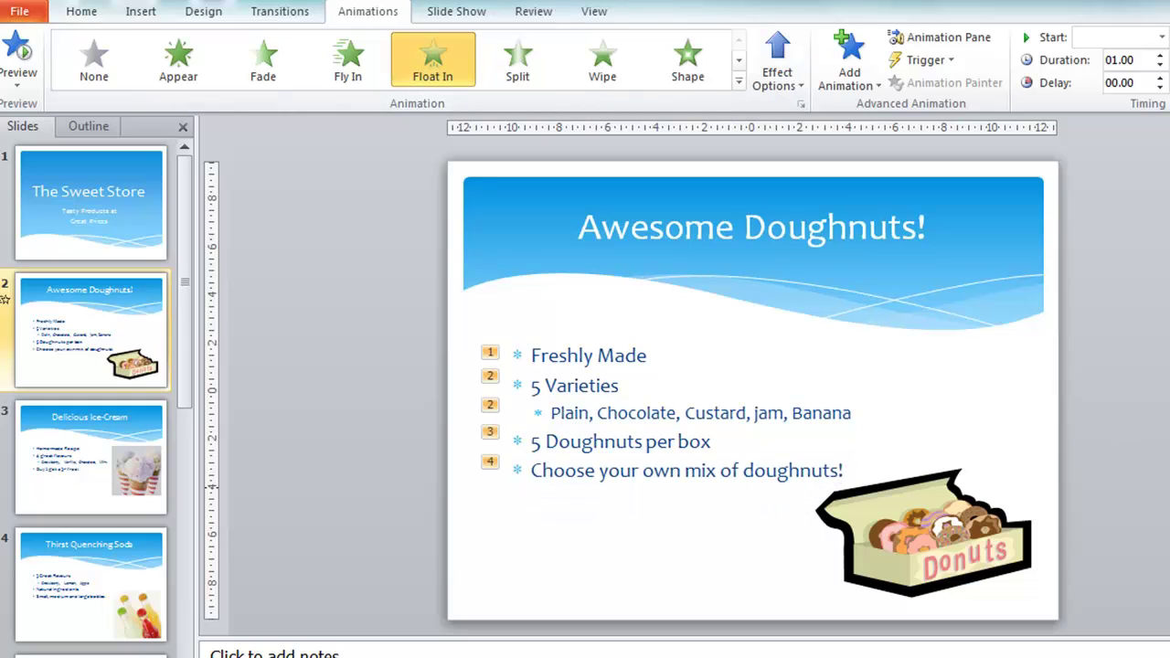
Apply Float In to the bullet text boxes on slides 3 (ice-cream) and 4 (soda).
key("Page_Down")
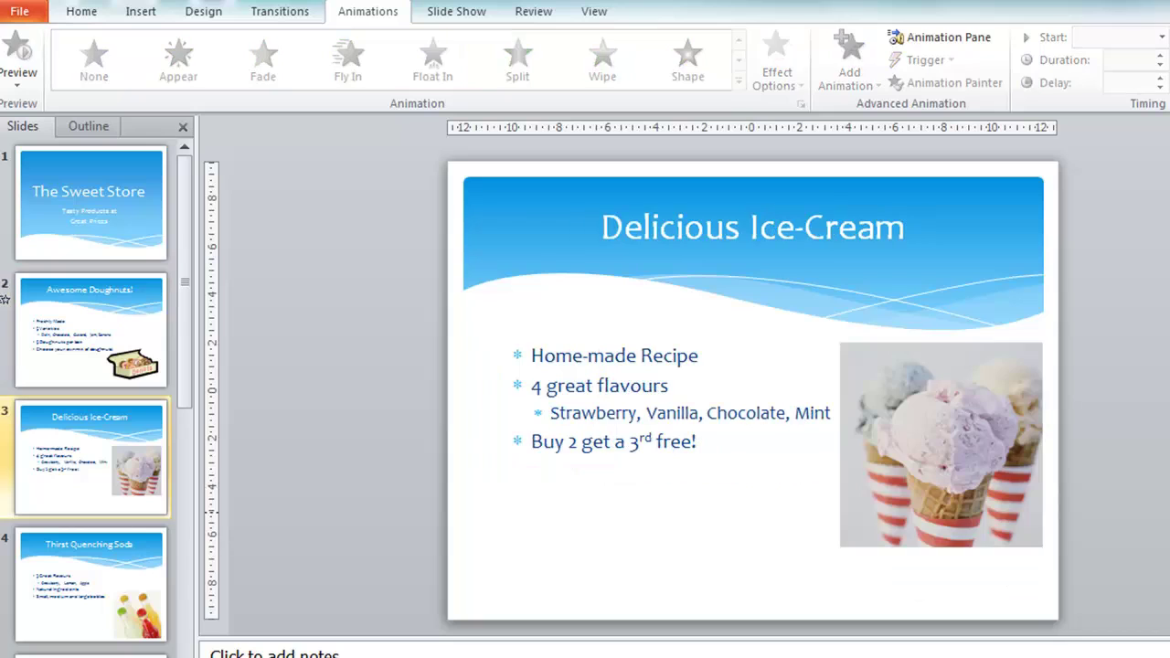
left_click(538, 375)
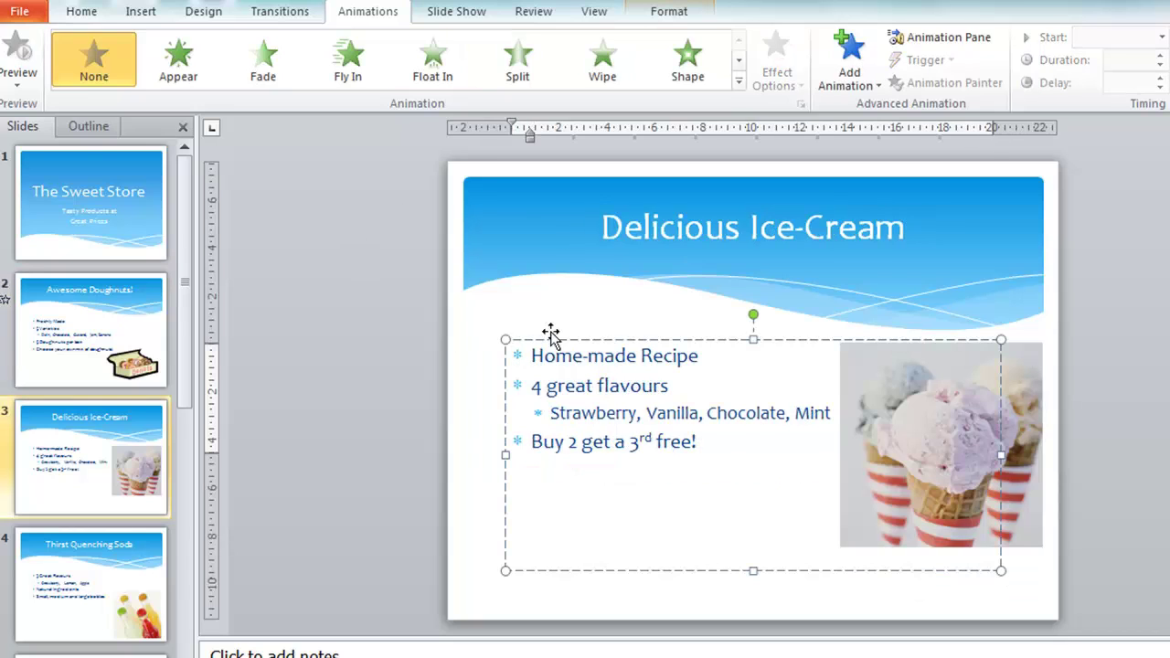
left_click(552, 337)
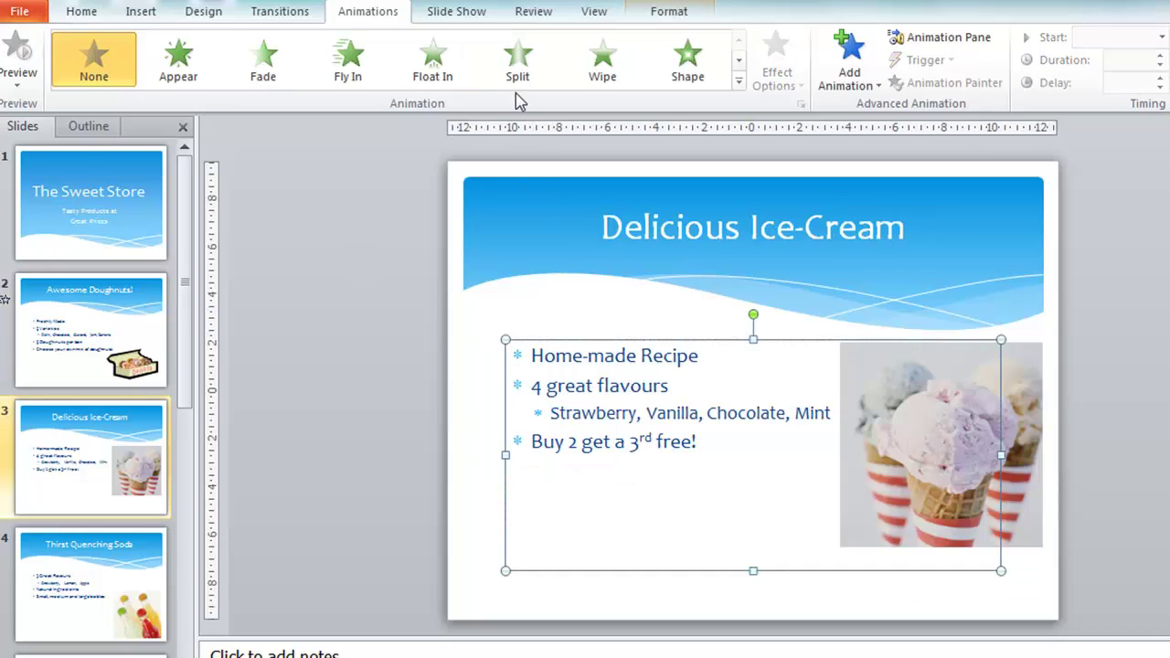
left_click(425, 57)
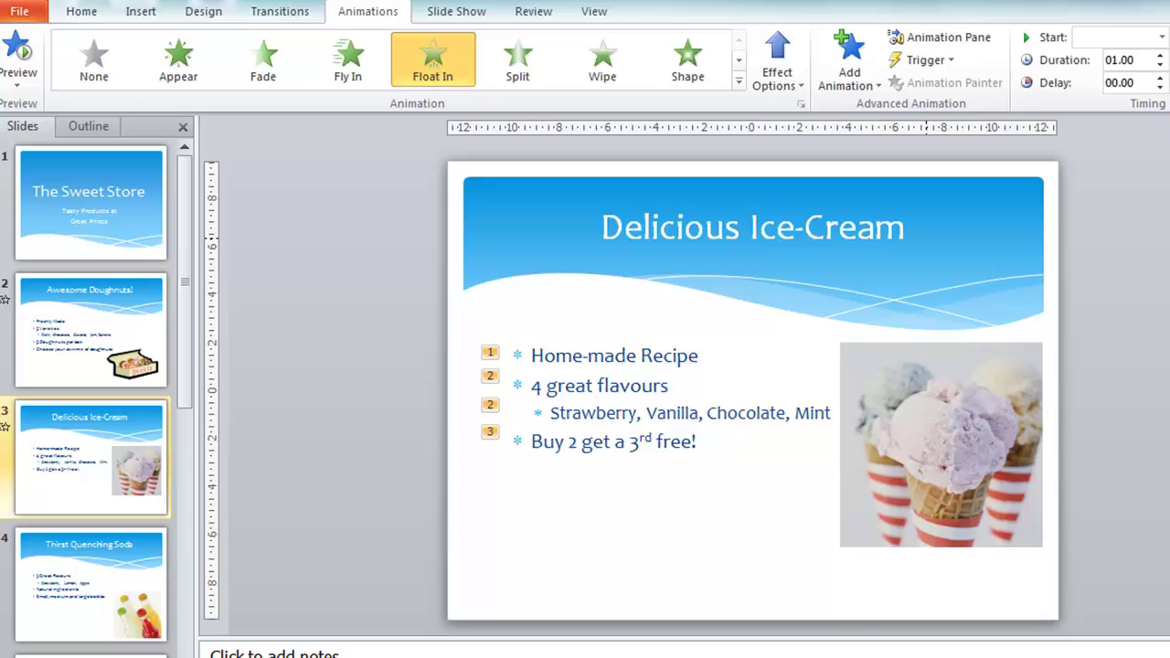
key("Page_Down")
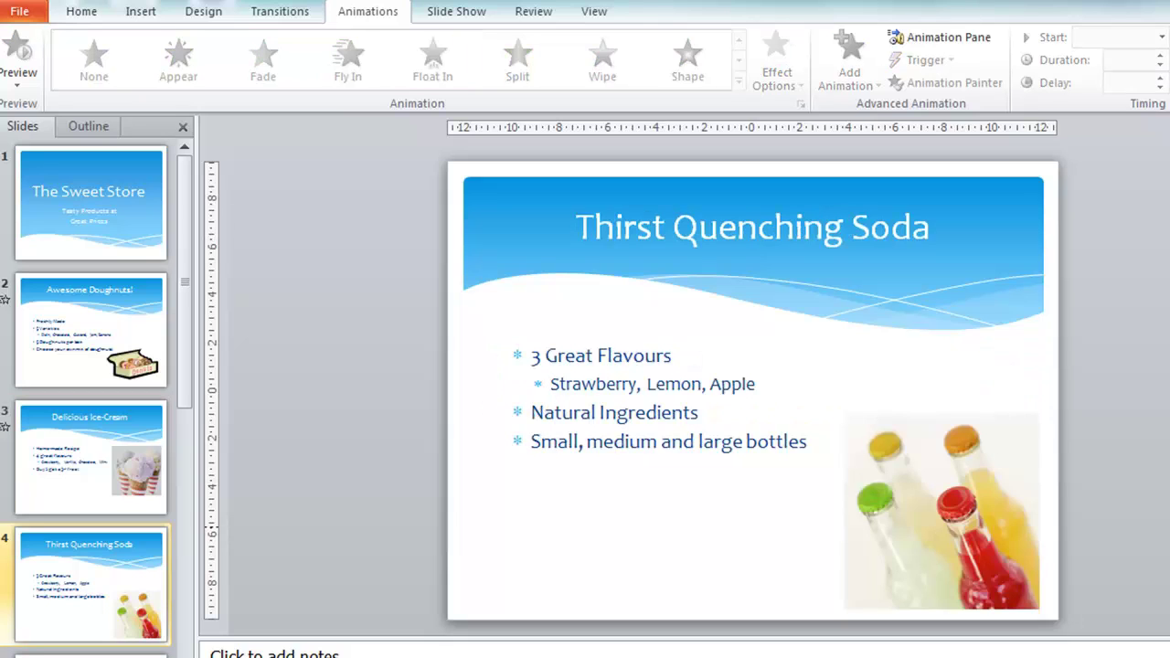
left_click(594, 335)
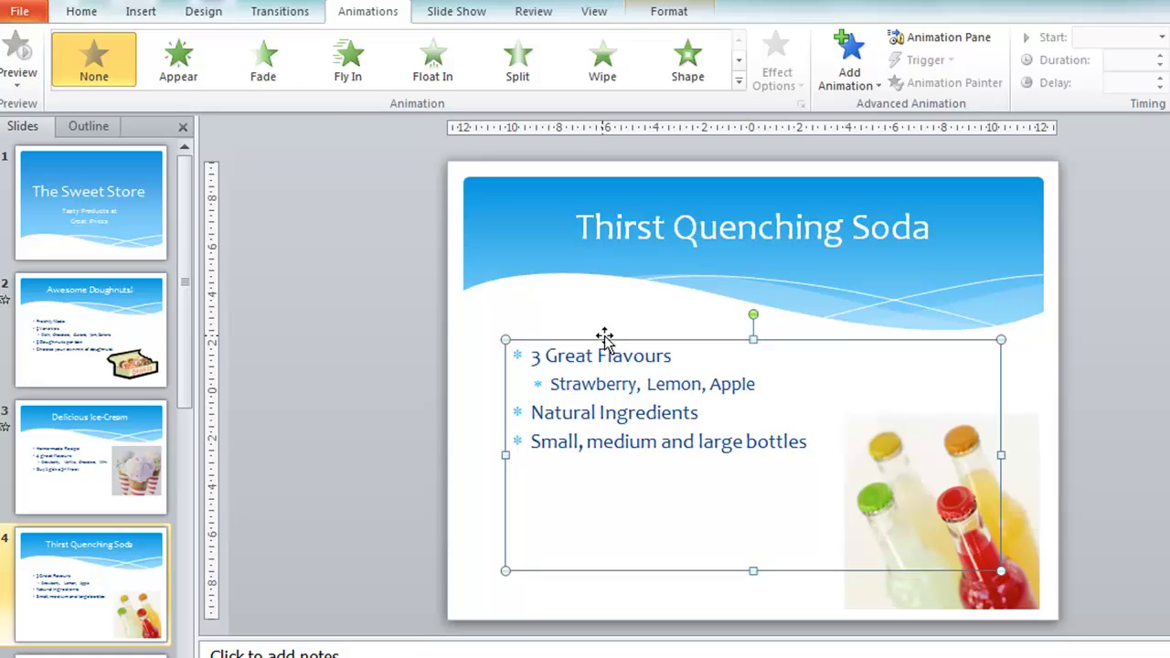
left_click(432, 58)
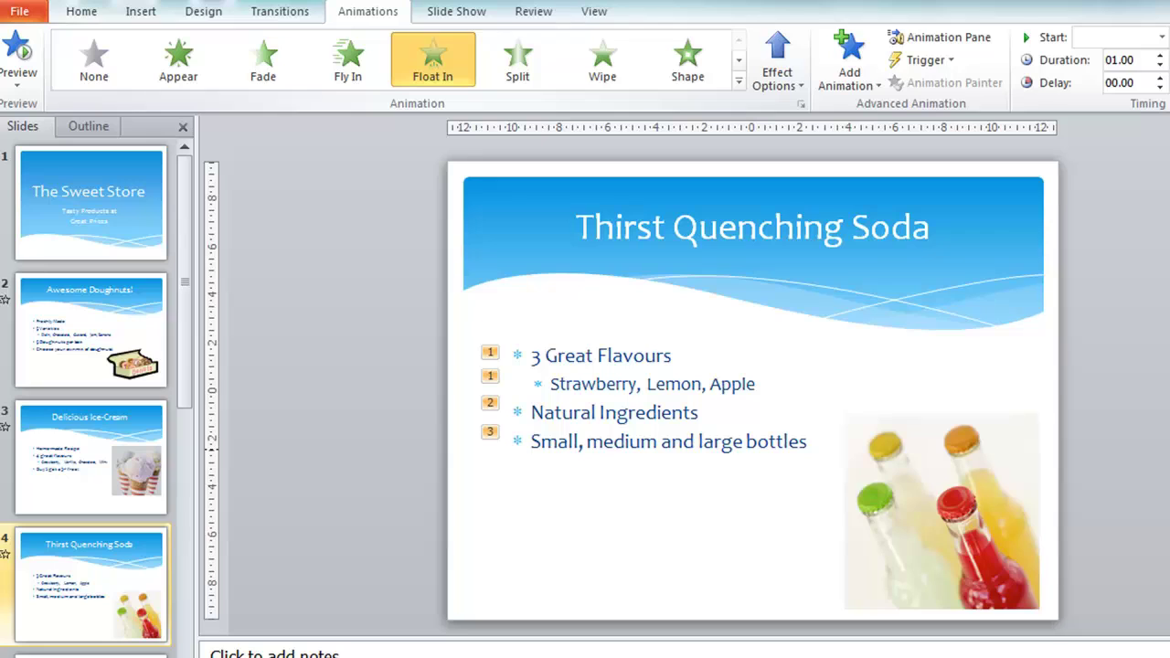
Start the slide show from the first slide with F5 and go back one slide.
key("F5")
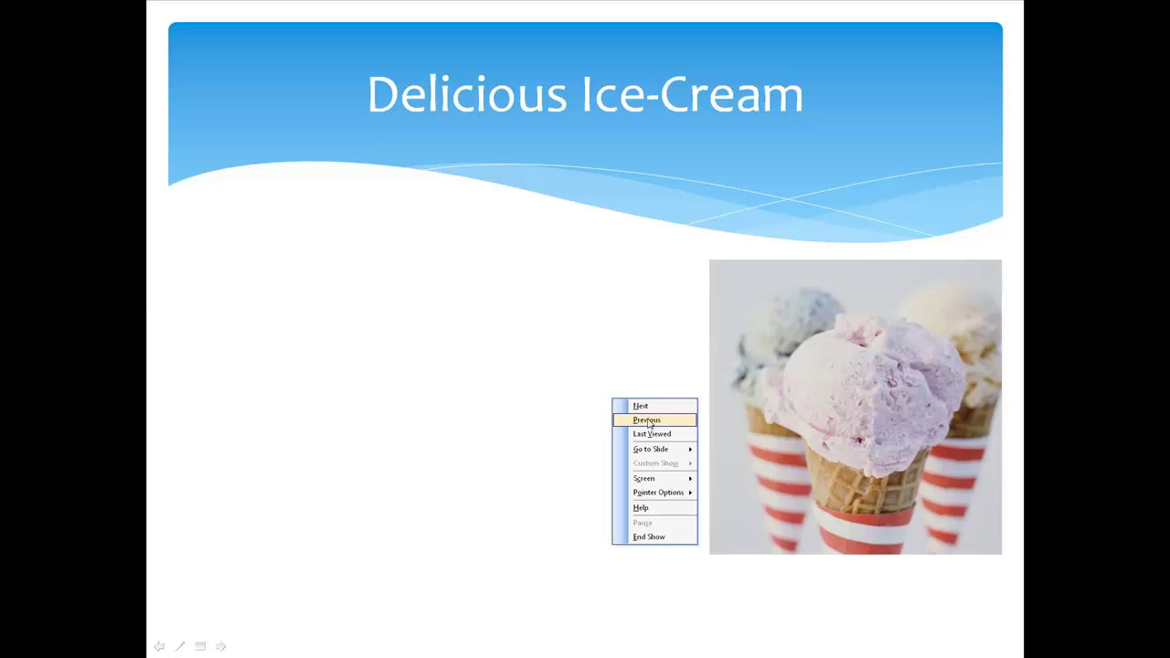
left_click(659, 421)
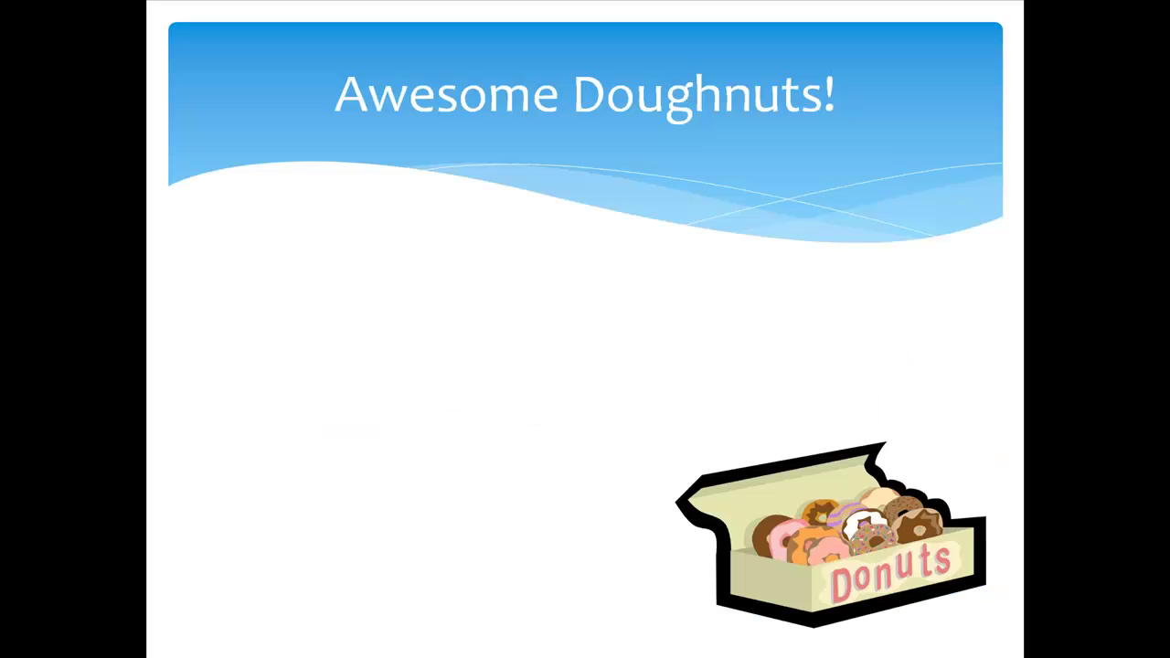
key("Right")
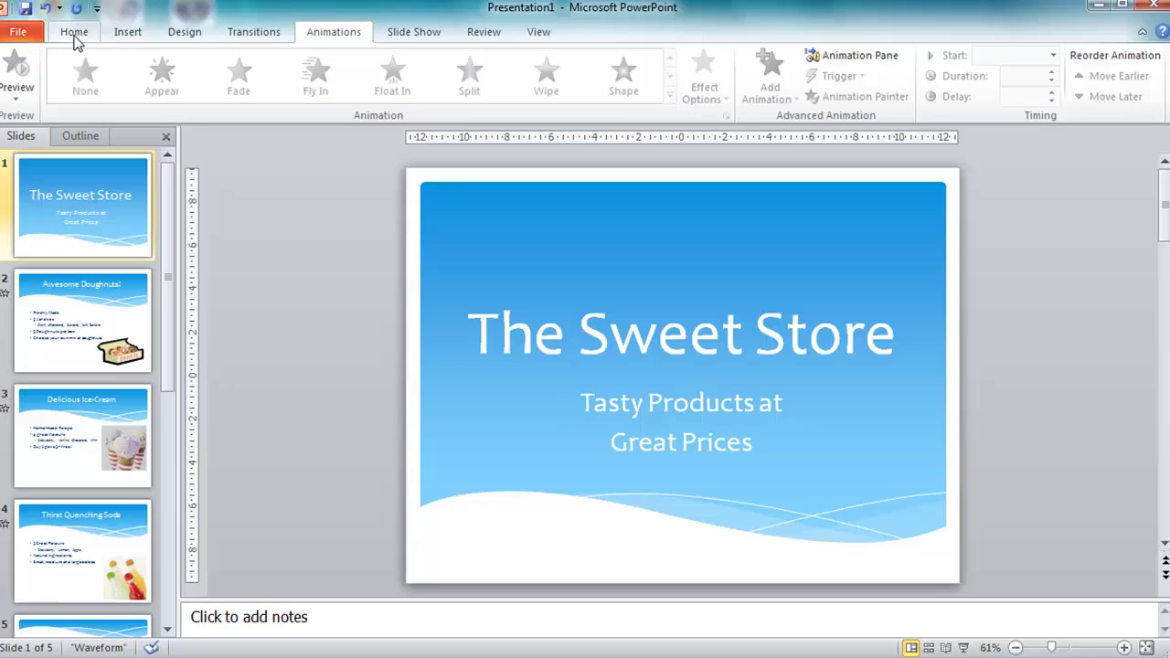
Save the slideshow as 'The Sweet Store.pptx' in the PowerPoint Tutorials folder.
left_click(74, 33)
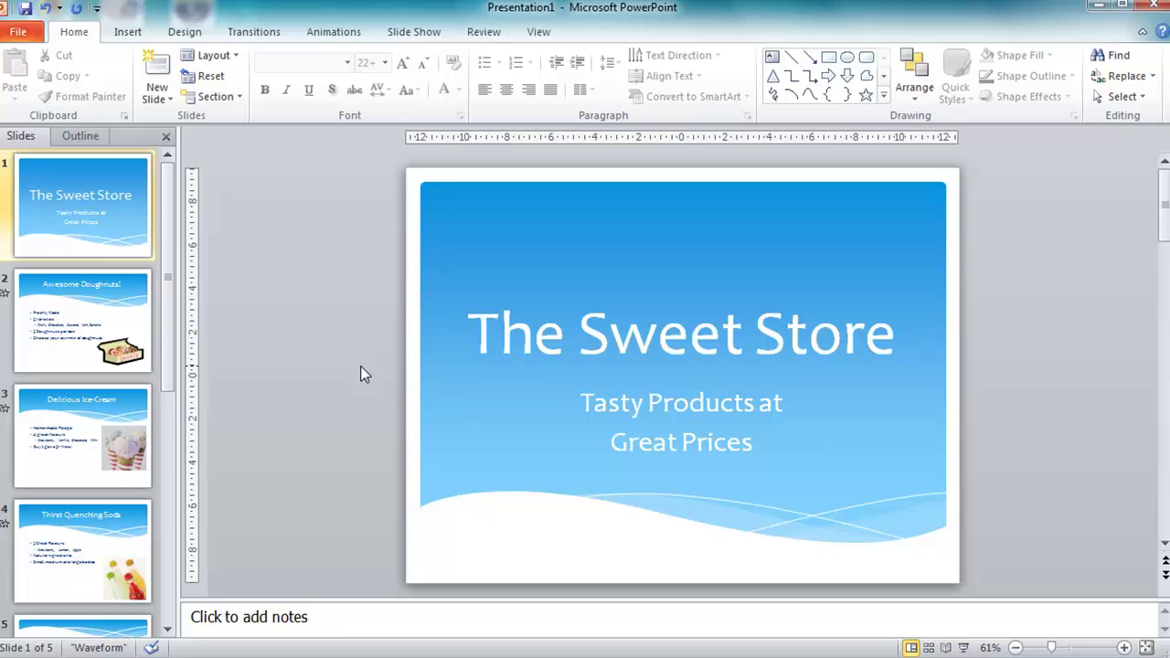
key("ctrl+s")
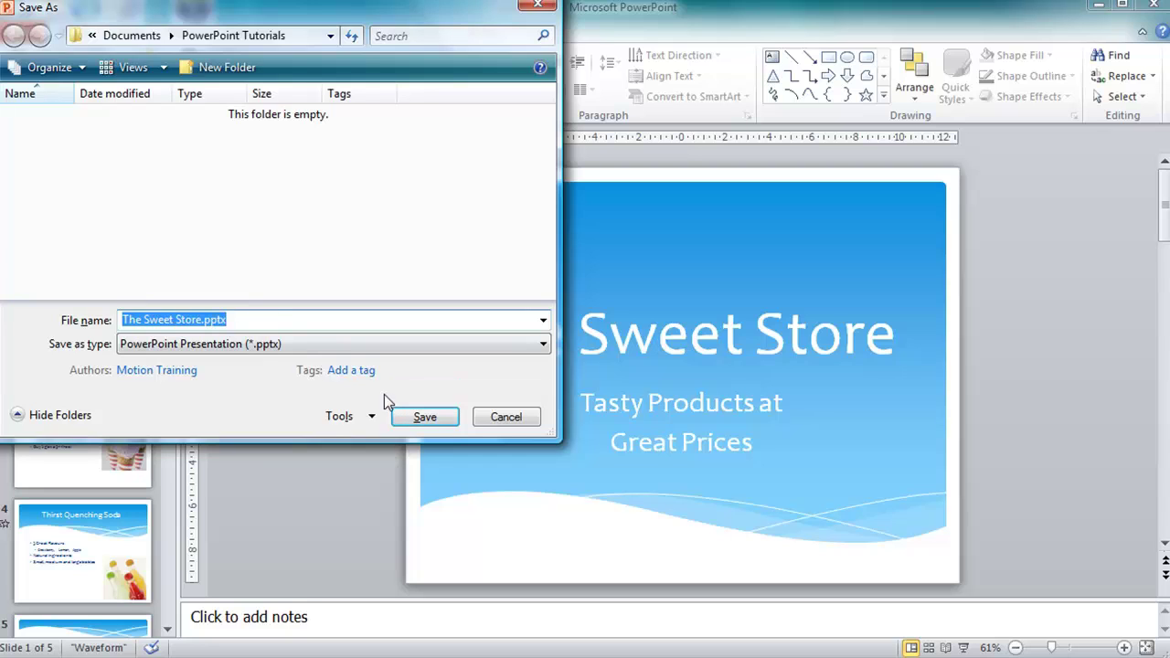
left_click(406, 417)
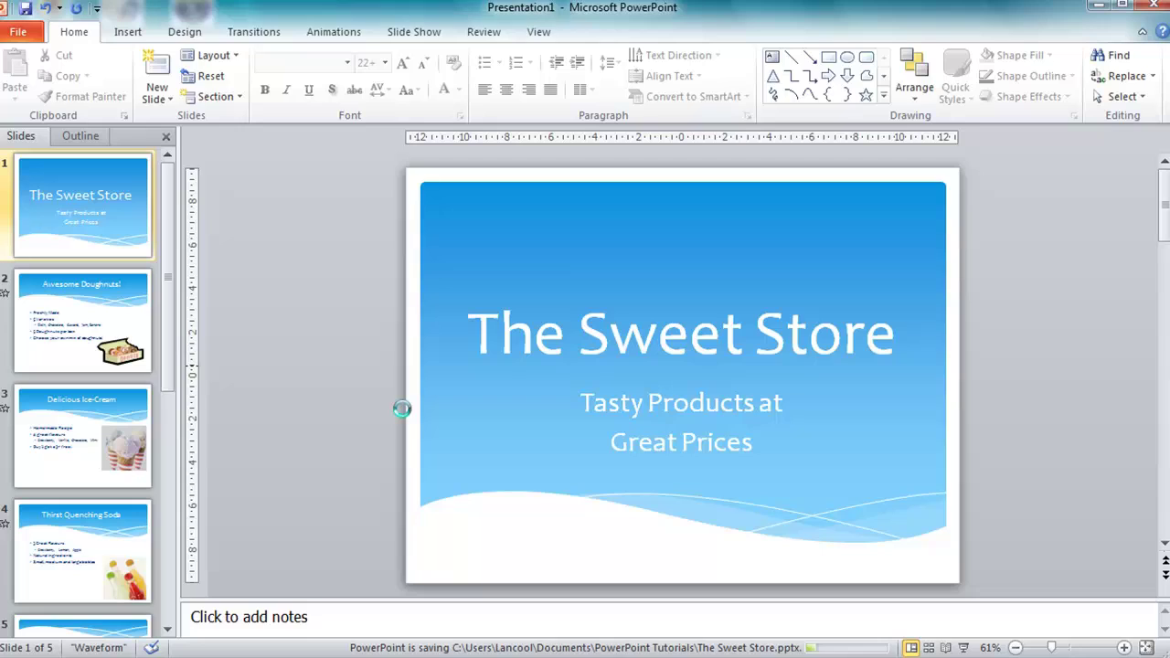